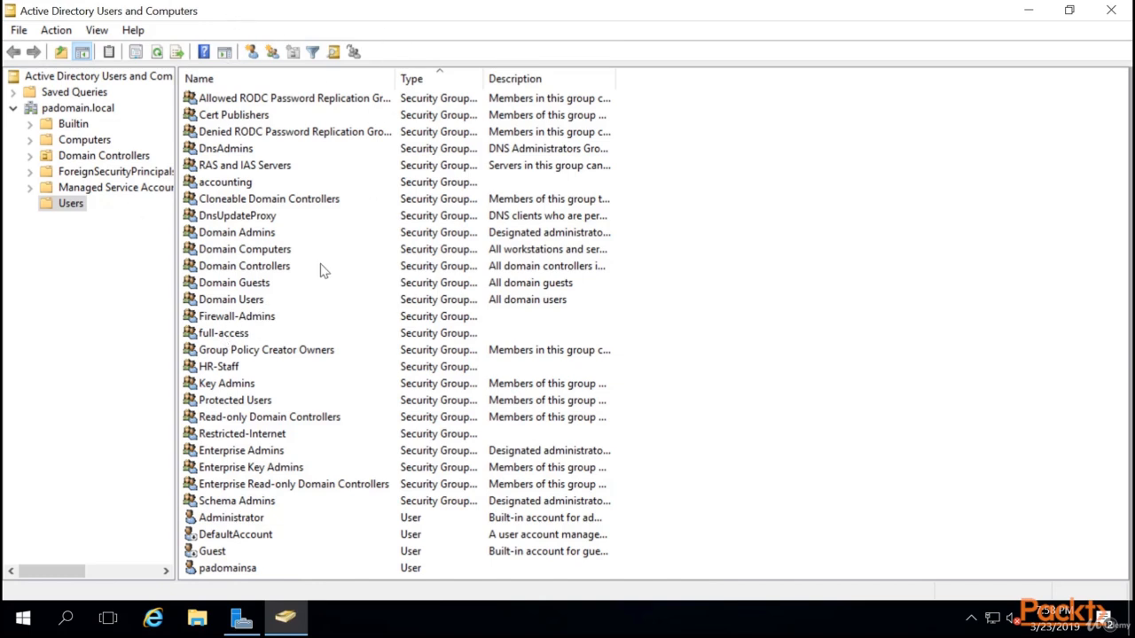
In the Users container, review the Key Admins, full-access, HR-Staff, Restricted-Internet and Firewall-Admins groups.
left_click(66, 110)
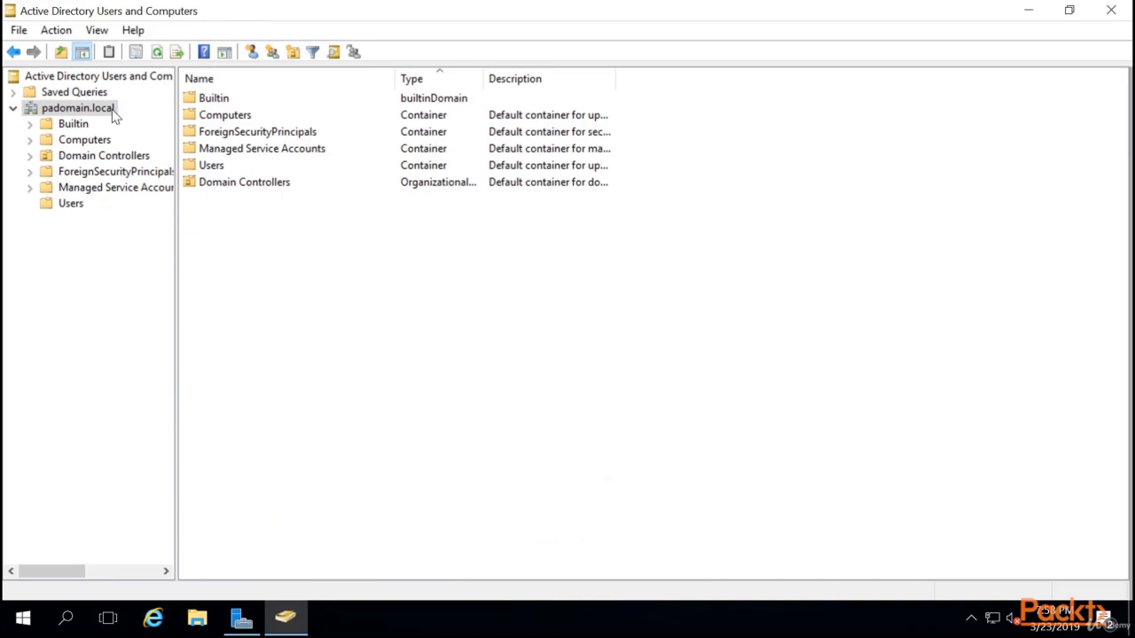
left_click(71, 205)
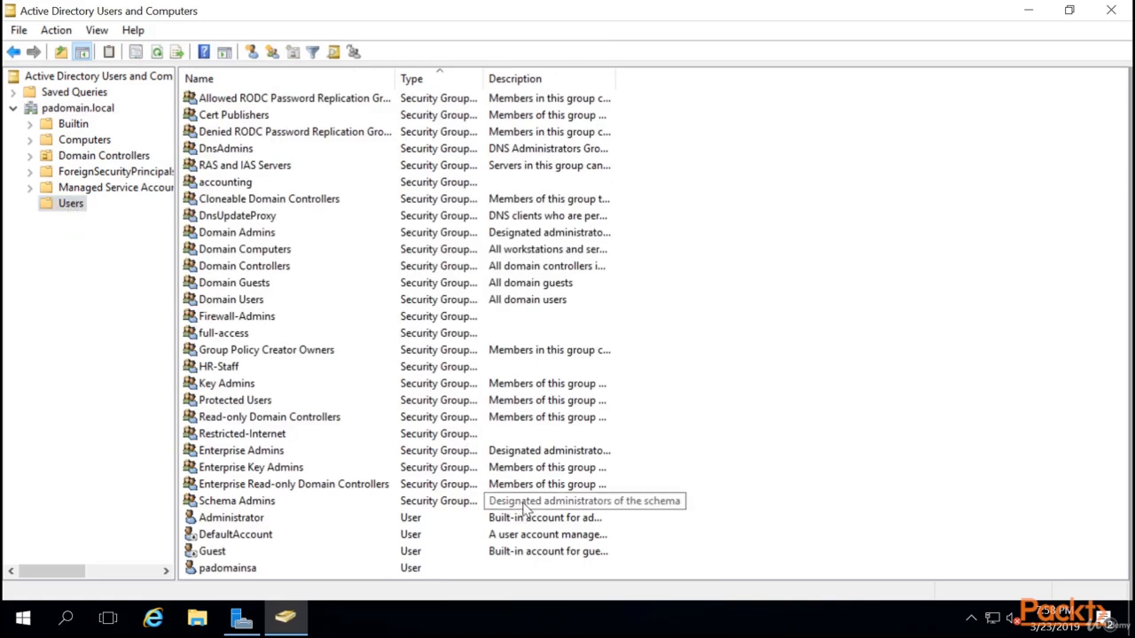
left_click(226, 389)
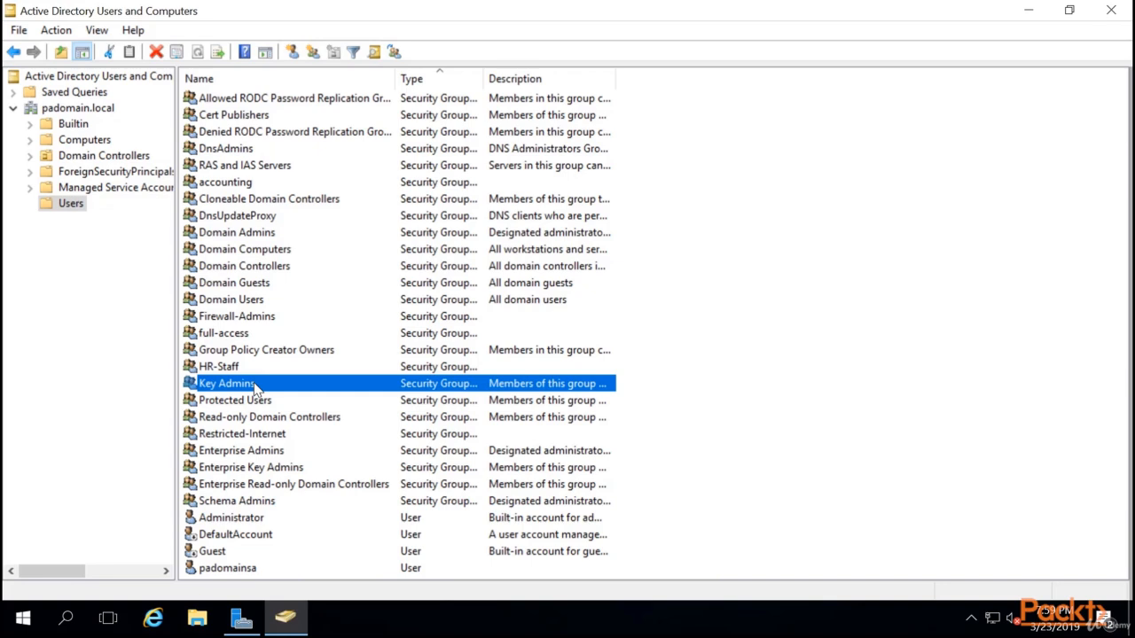
left_click(236, 334)
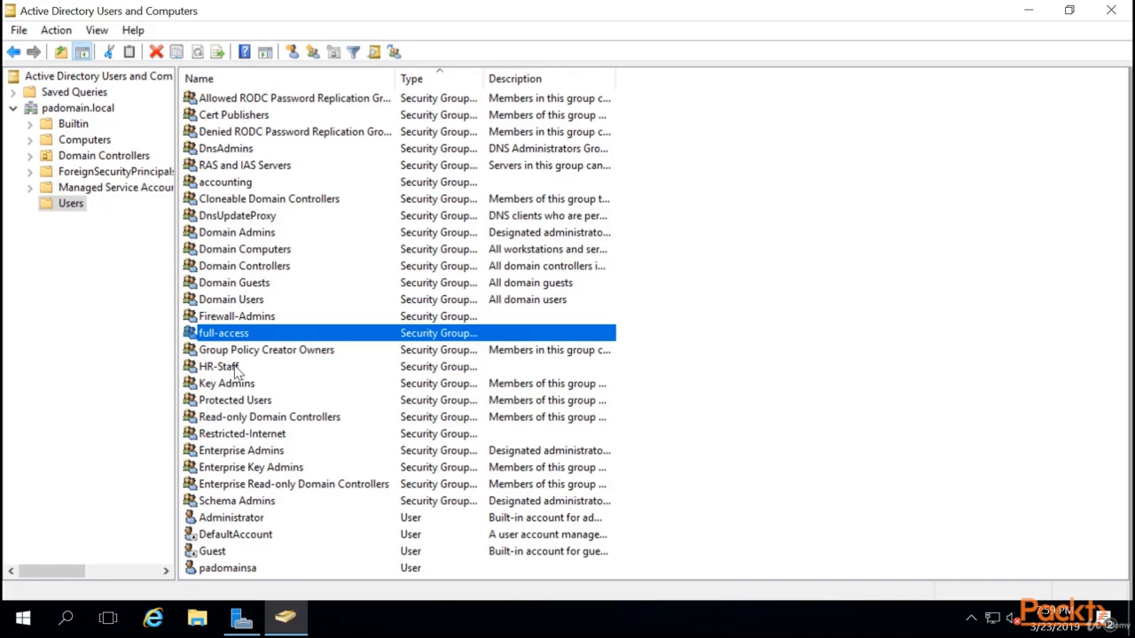
left_click(218, 371)
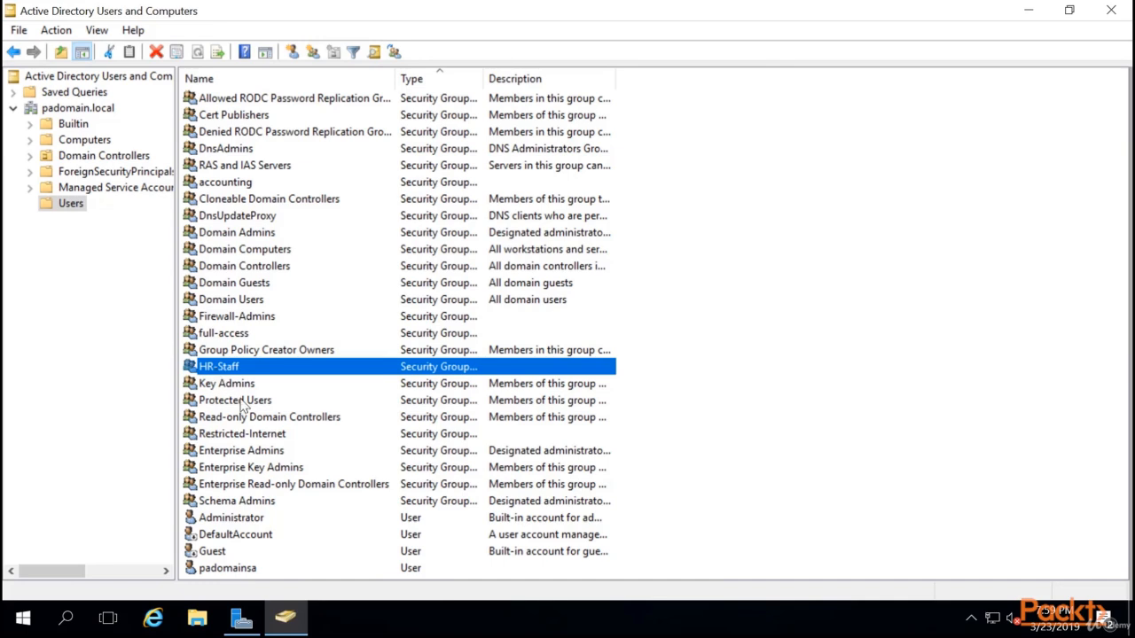
left_click(218, 436)
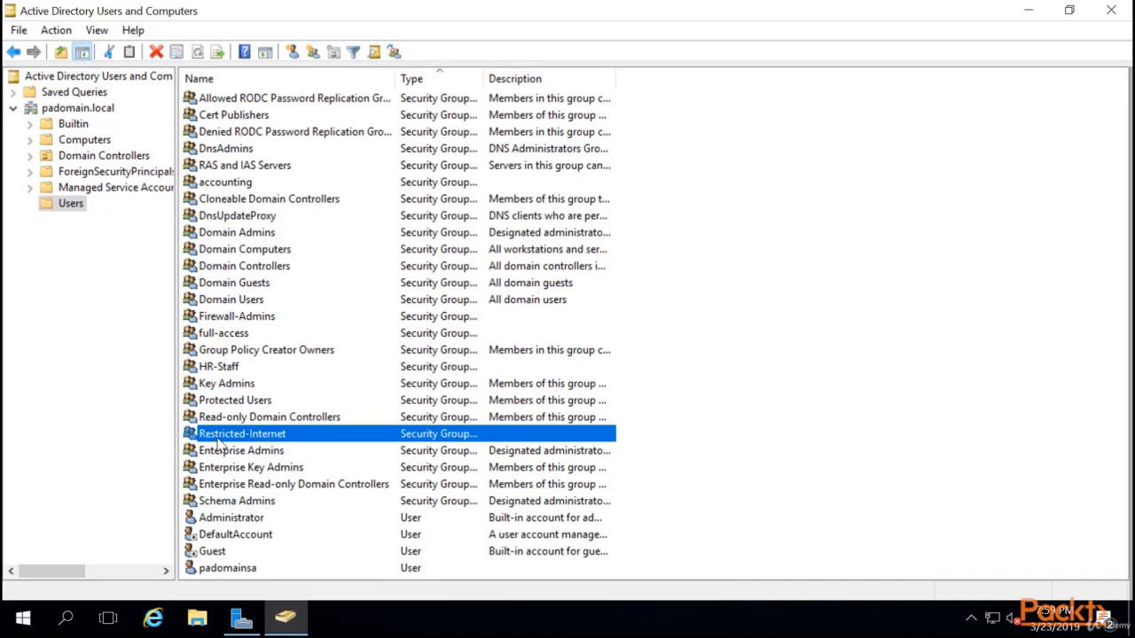
left_click(249, 318)
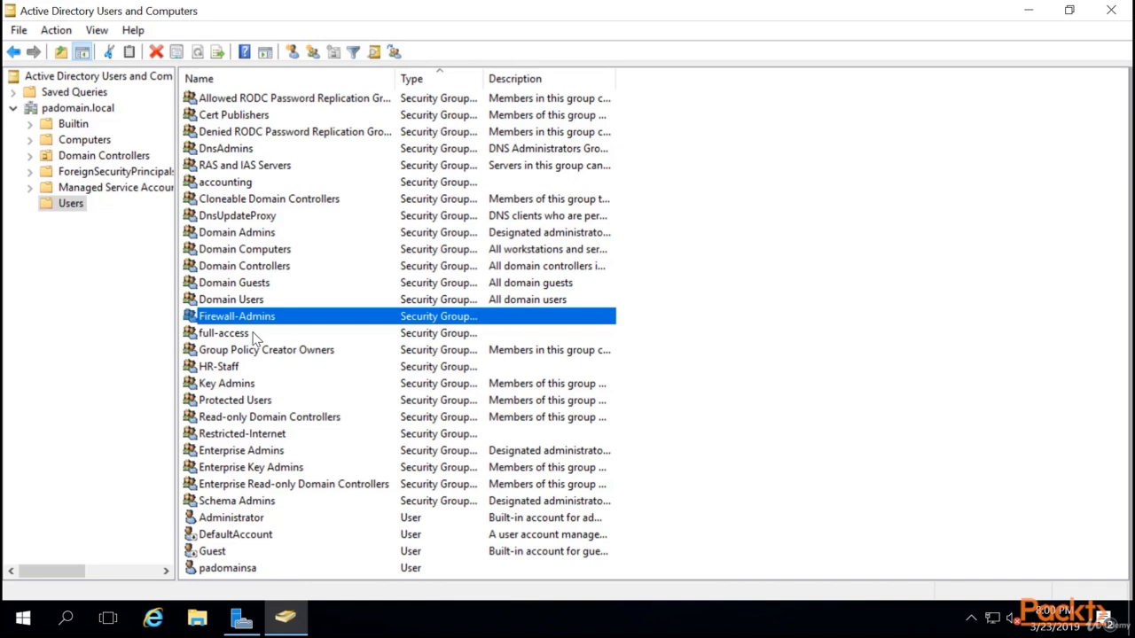
Check the LDAP service account's logon name on its Account tab, closing it unchanged.
left_click(238, 571)
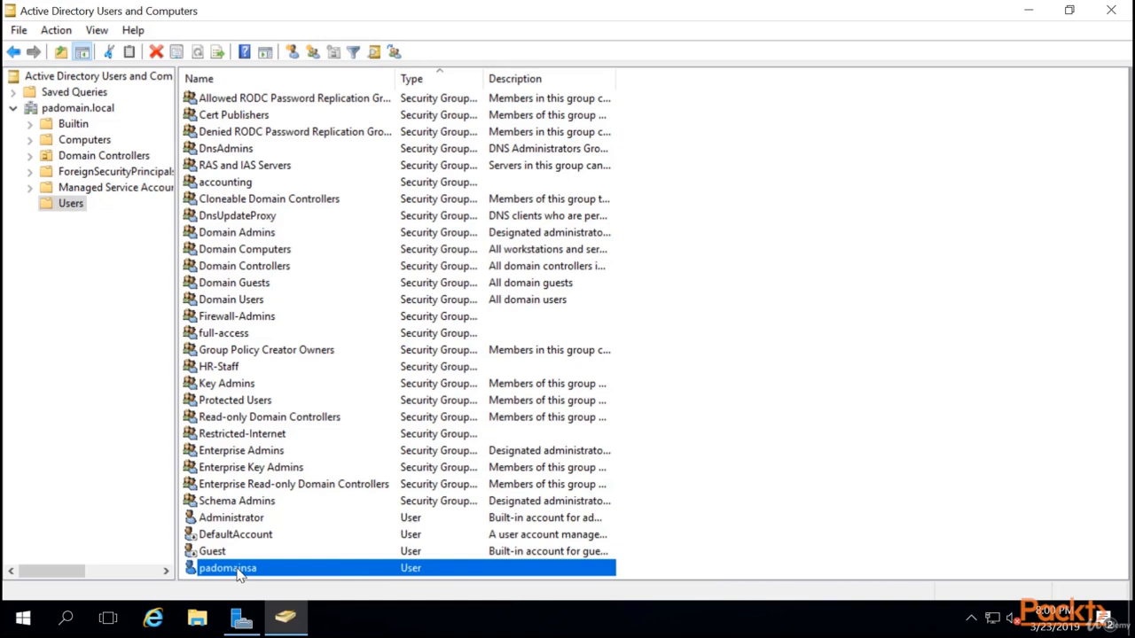
left_click(59, 107)
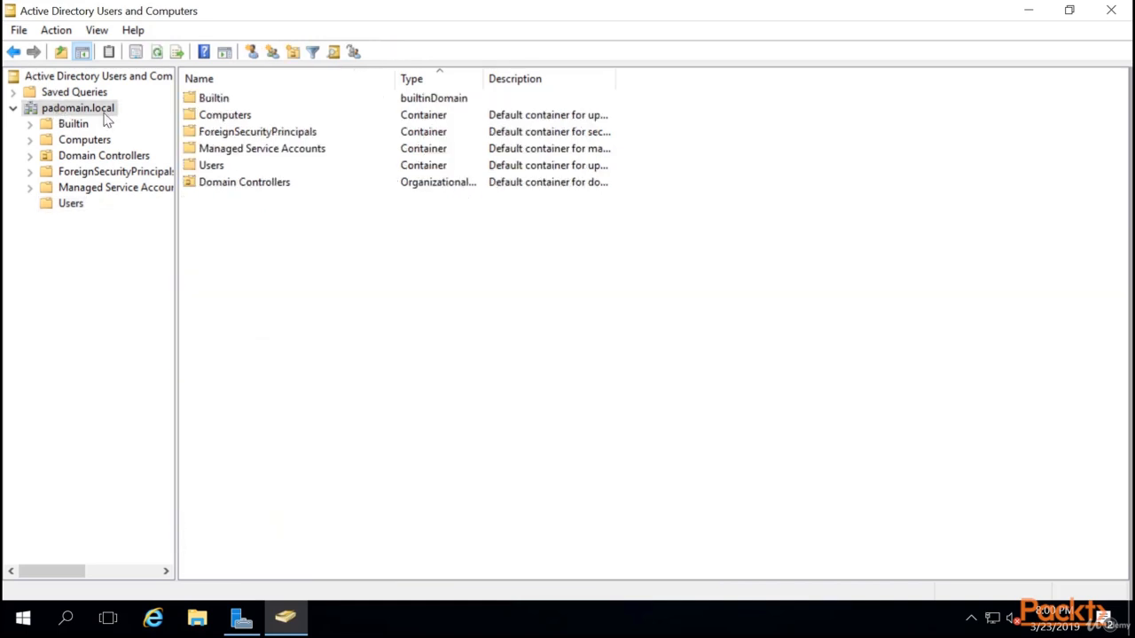
left_click(54, 188)
left_click(71, 203)
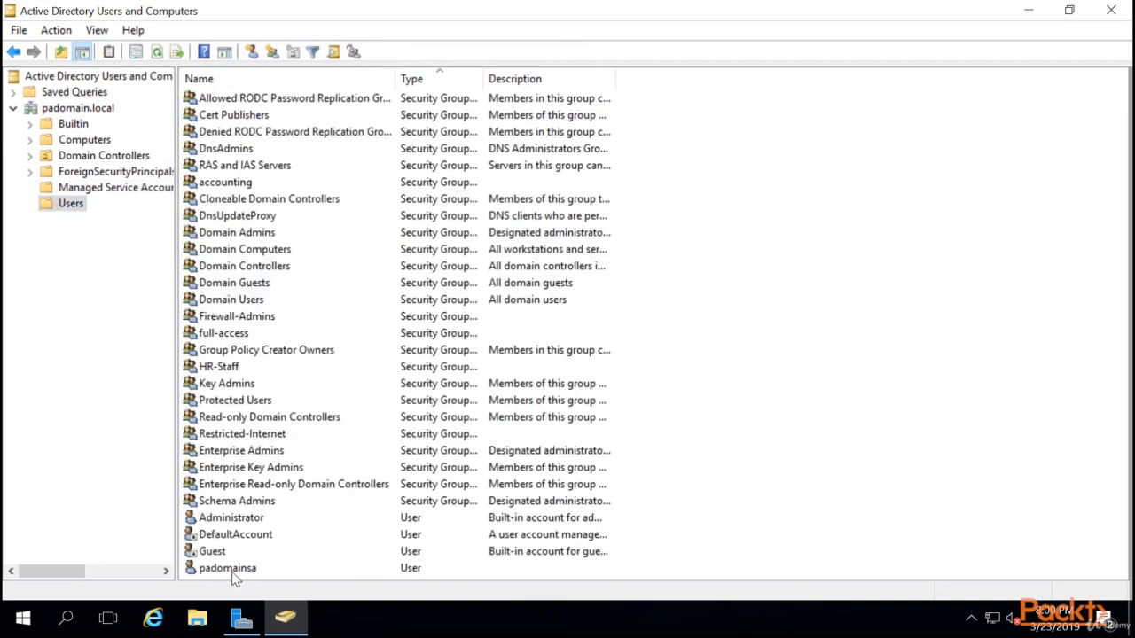
left_click(232, 569)
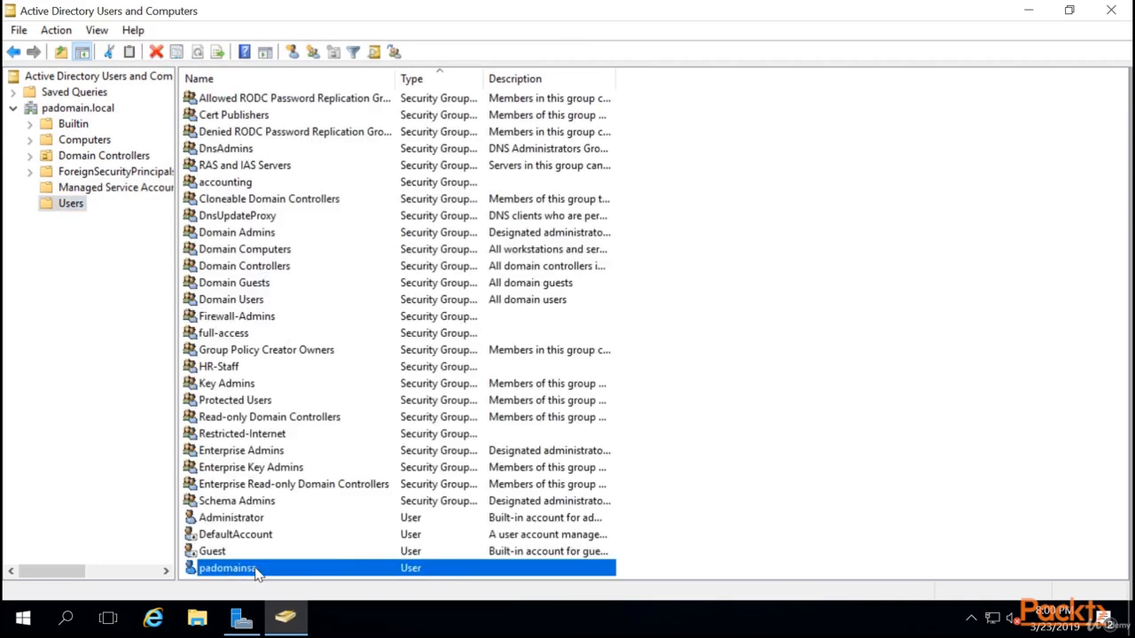
double_click(255, 572)
left_click(527, 135)
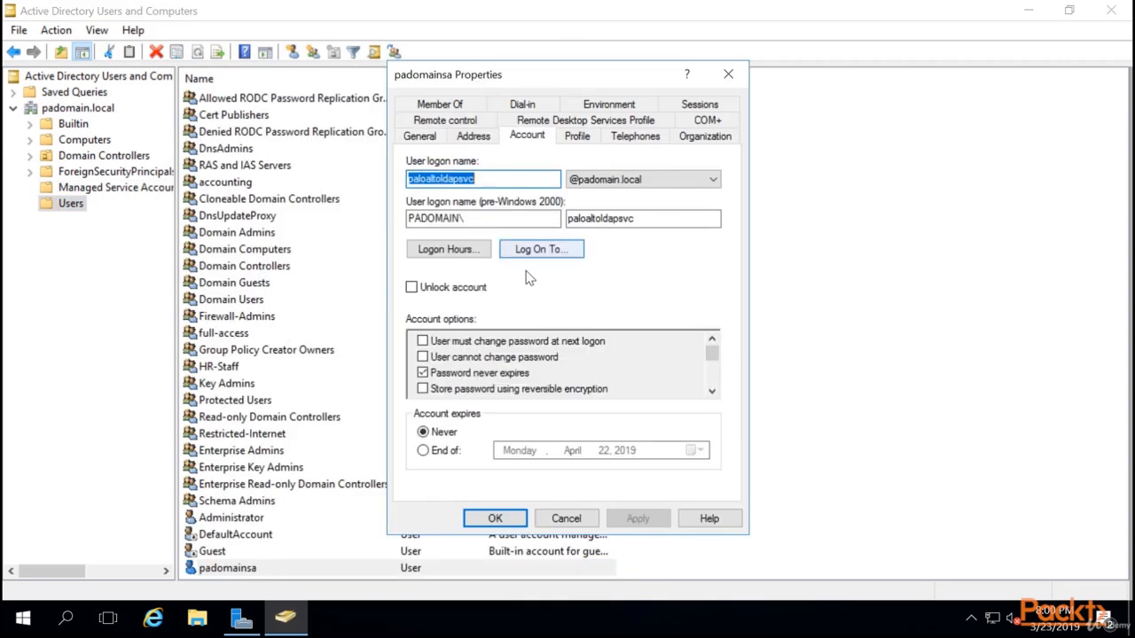
left_click(498, 179)
double_click(448, 178)
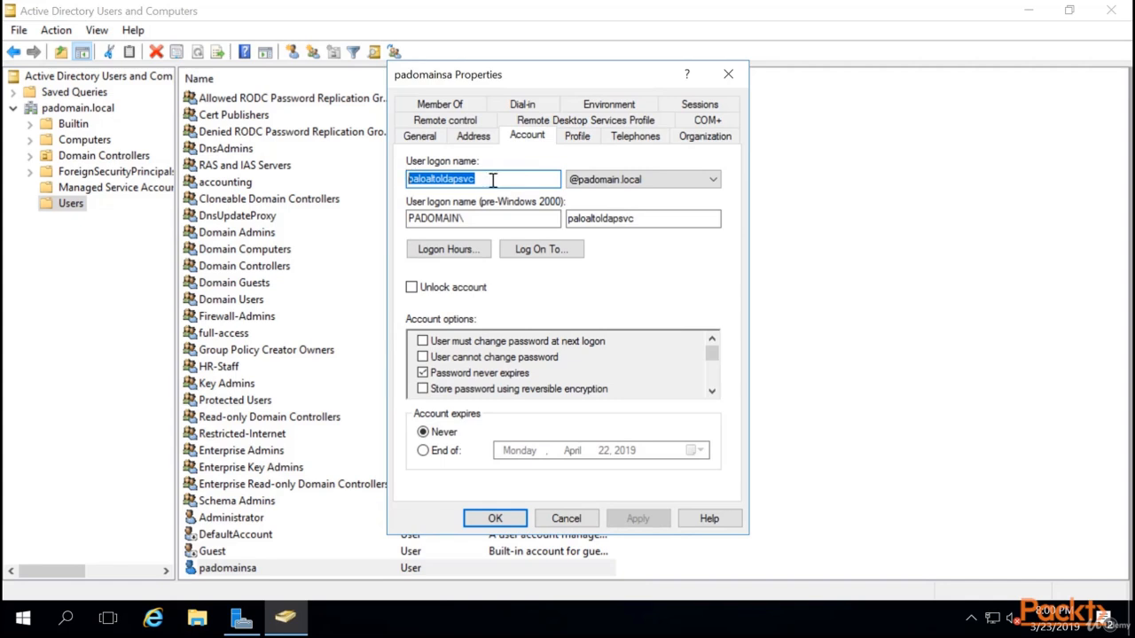
left_click(521, 180)
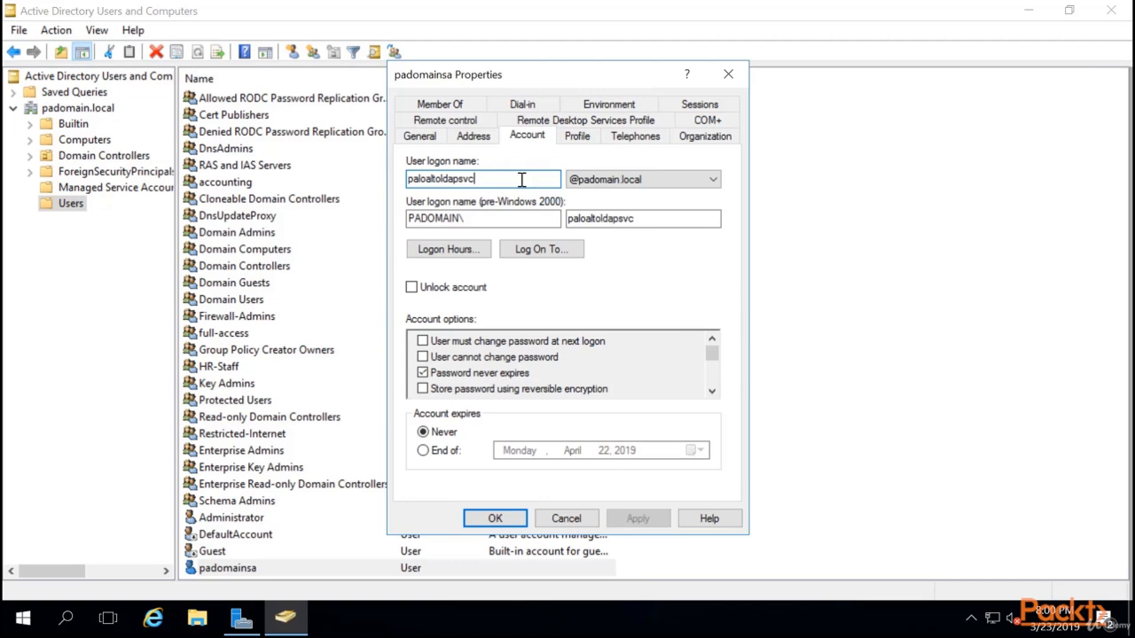
left_click(539, 518)
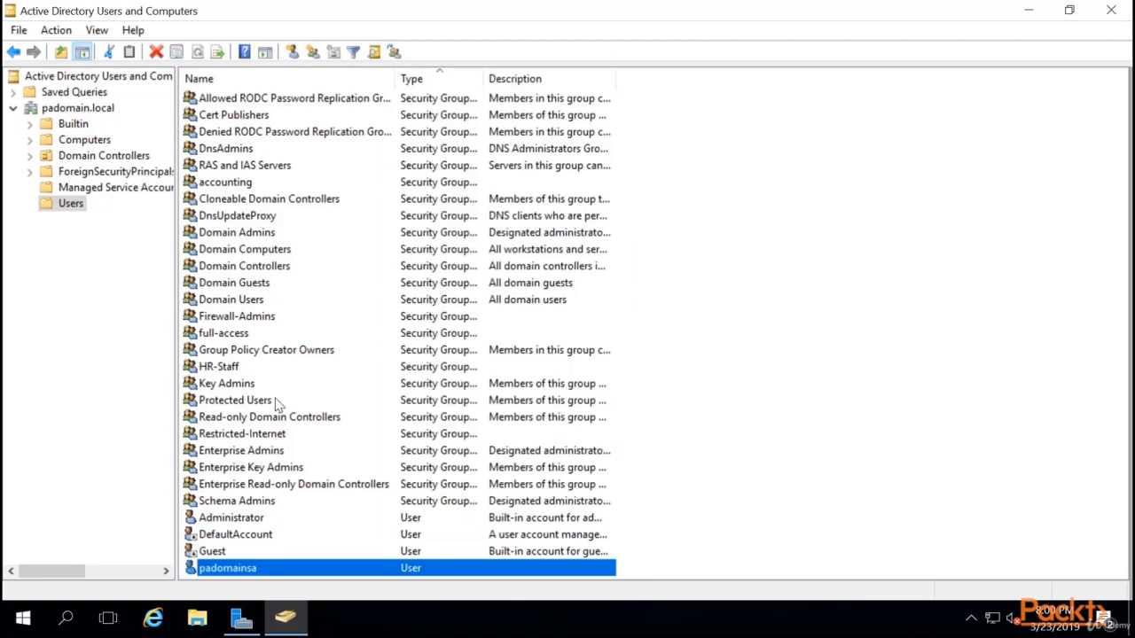
Recheck the HR-Staff, full-access, Firewall-Admins and Restricted-Internet groups.
left_click(235, 368)
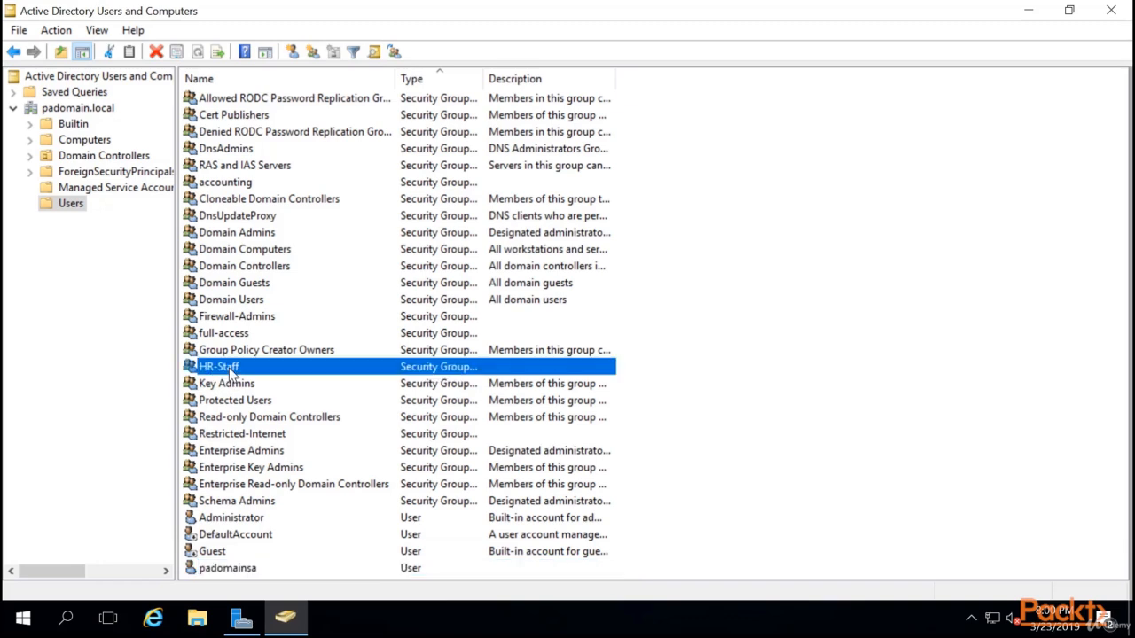
left_click(236, 334)
left_click(237, 317)
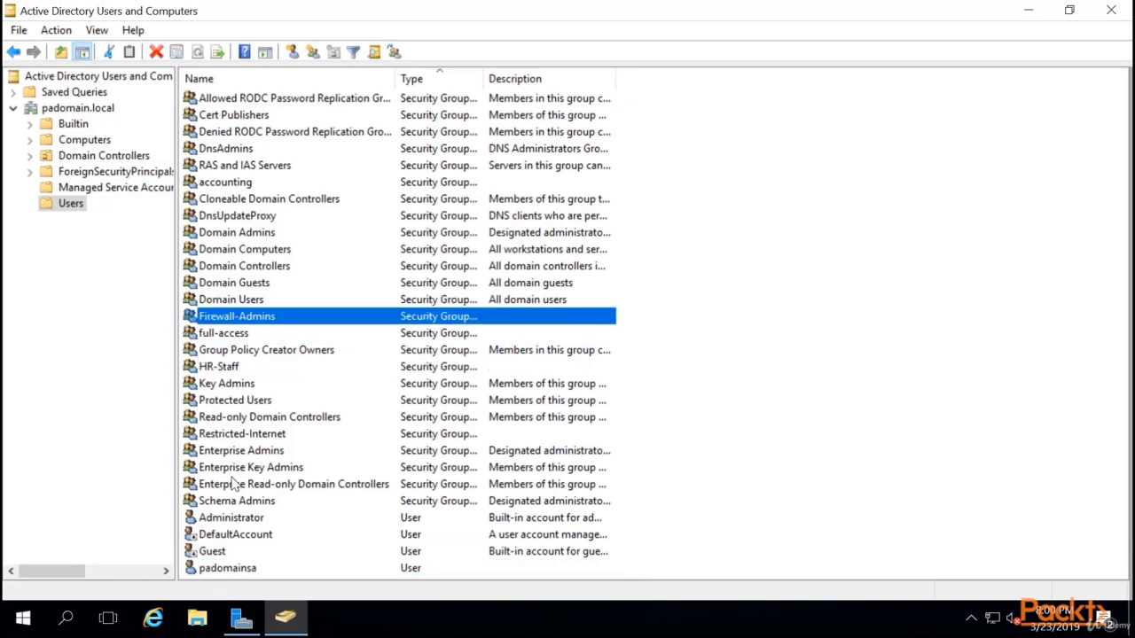
left_click(238, 435)
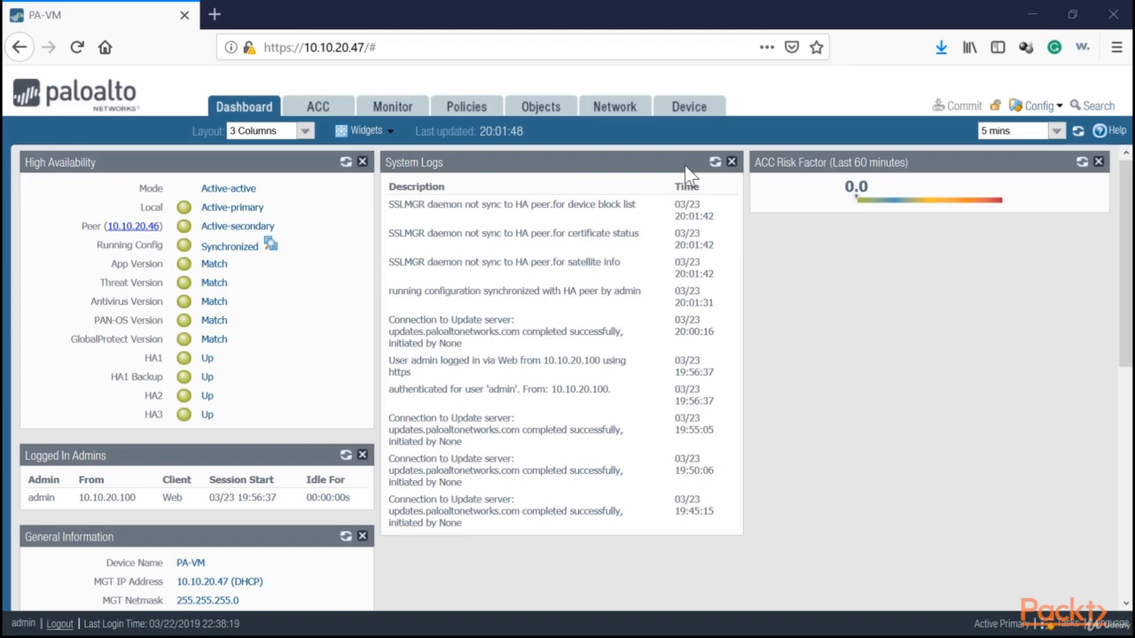
Go to the LDAP server profiles list under Device > Server Profiles.
left_click(689, 110)
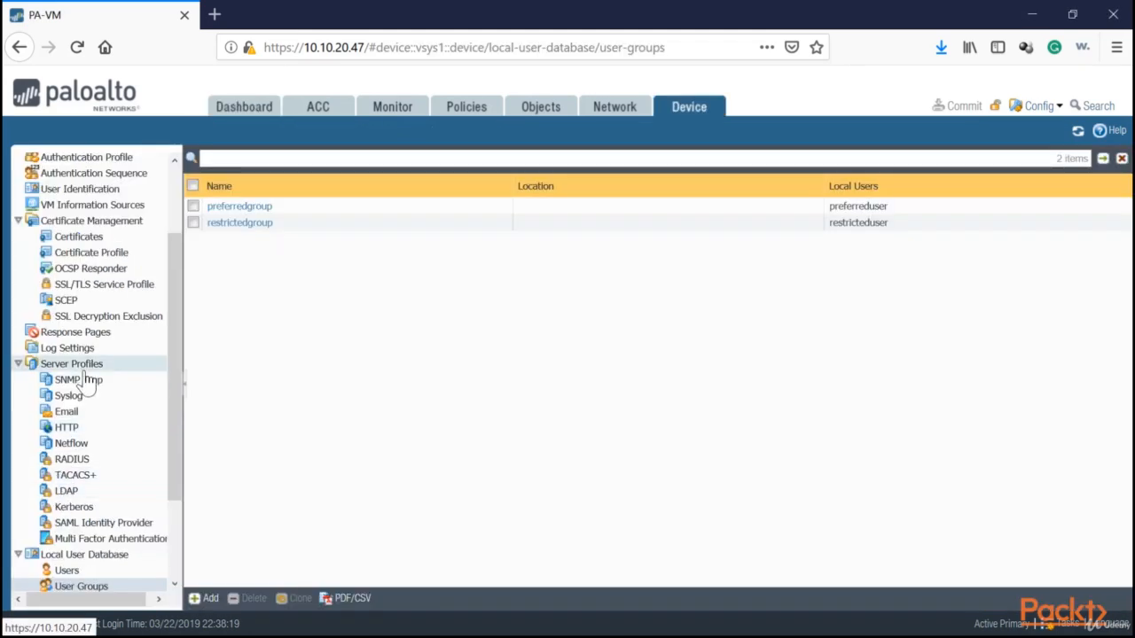
scroll(89, 381, "up", 3)
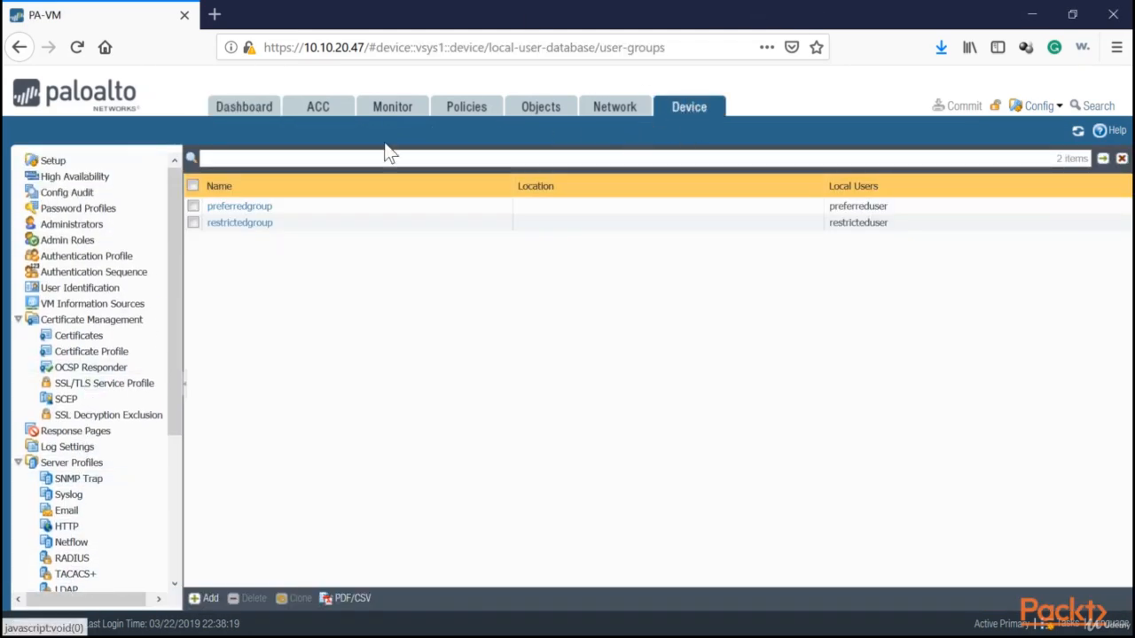
scroll(71, 292, "down", 5)
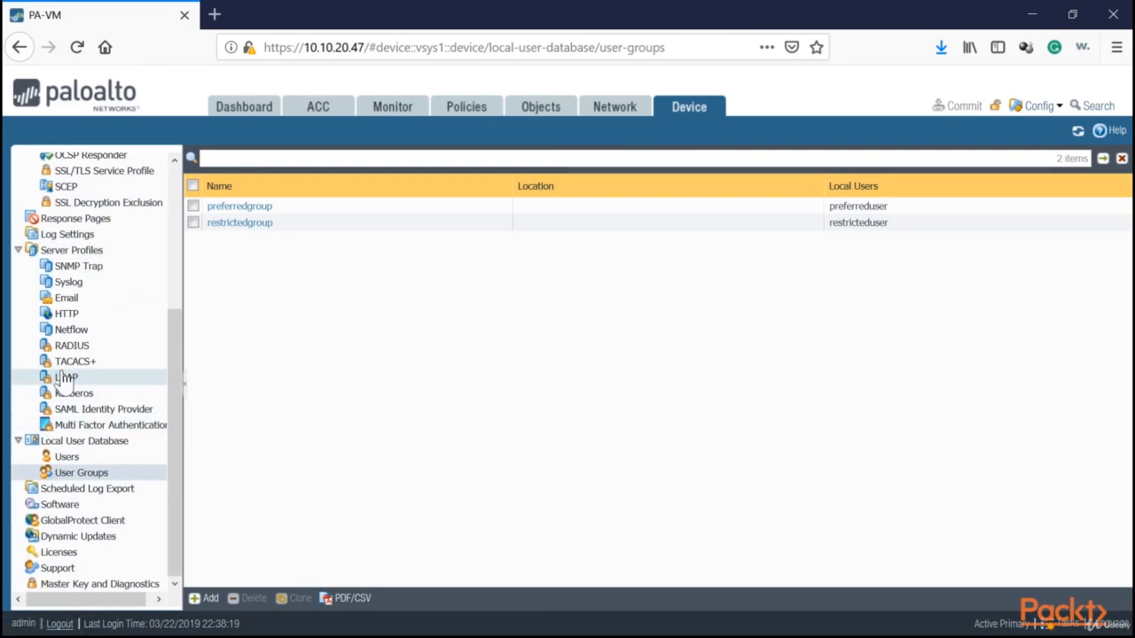
left_click(66, 378)
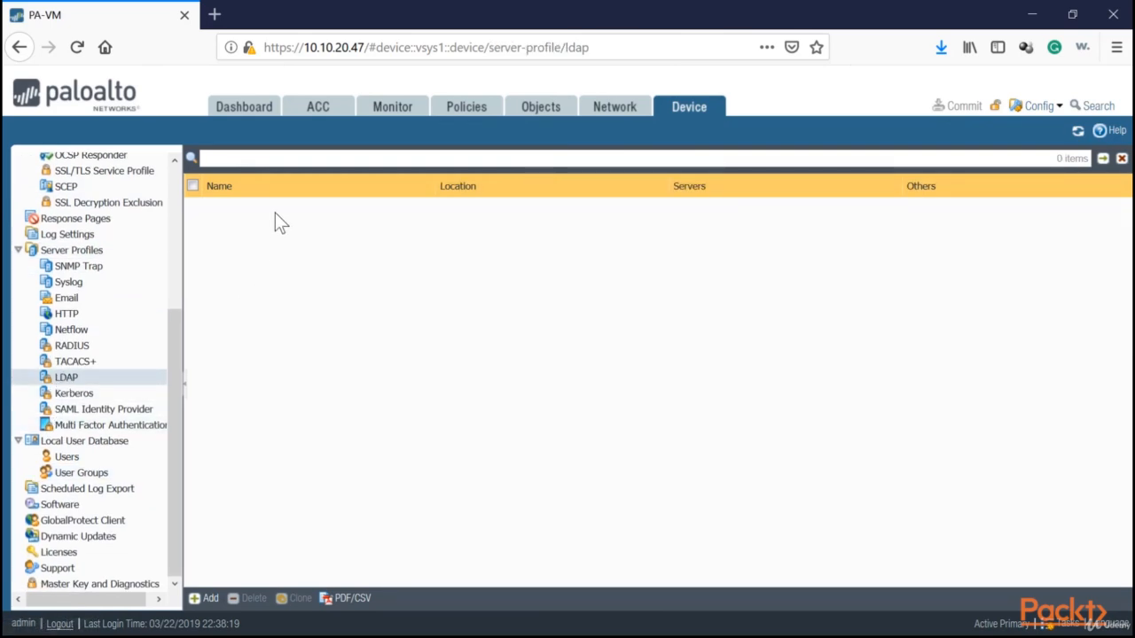
Start LDAP profile PADOMAIN-Sync with server padomain-dc1 at address 10.10.20.45.
left_click(204, 598)
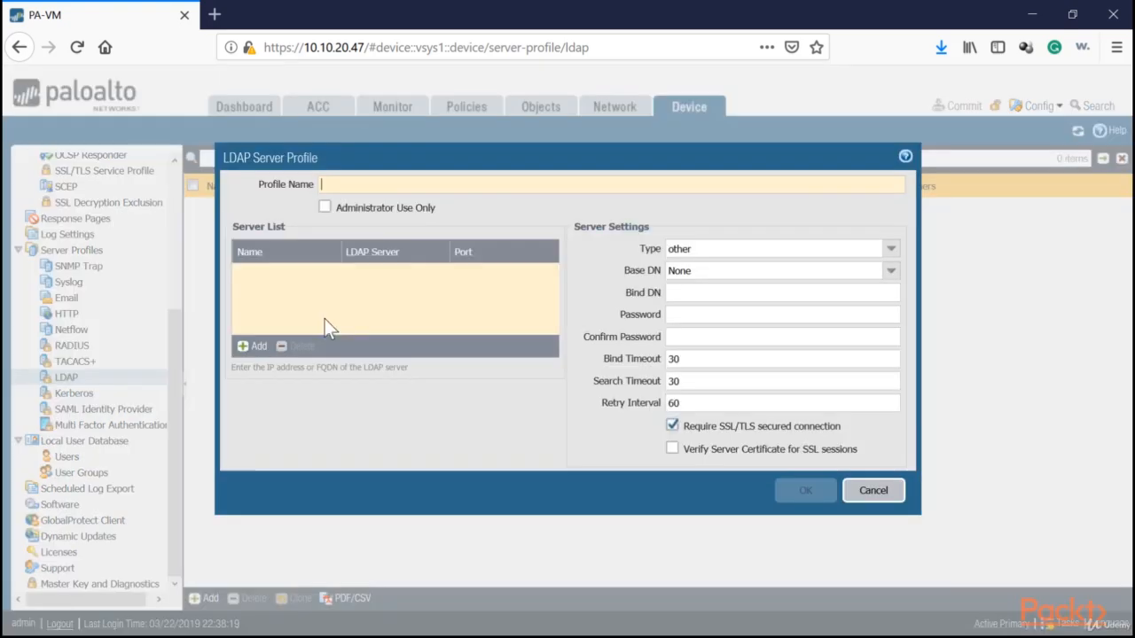
left_click_drag(381, 160, 381, 198)
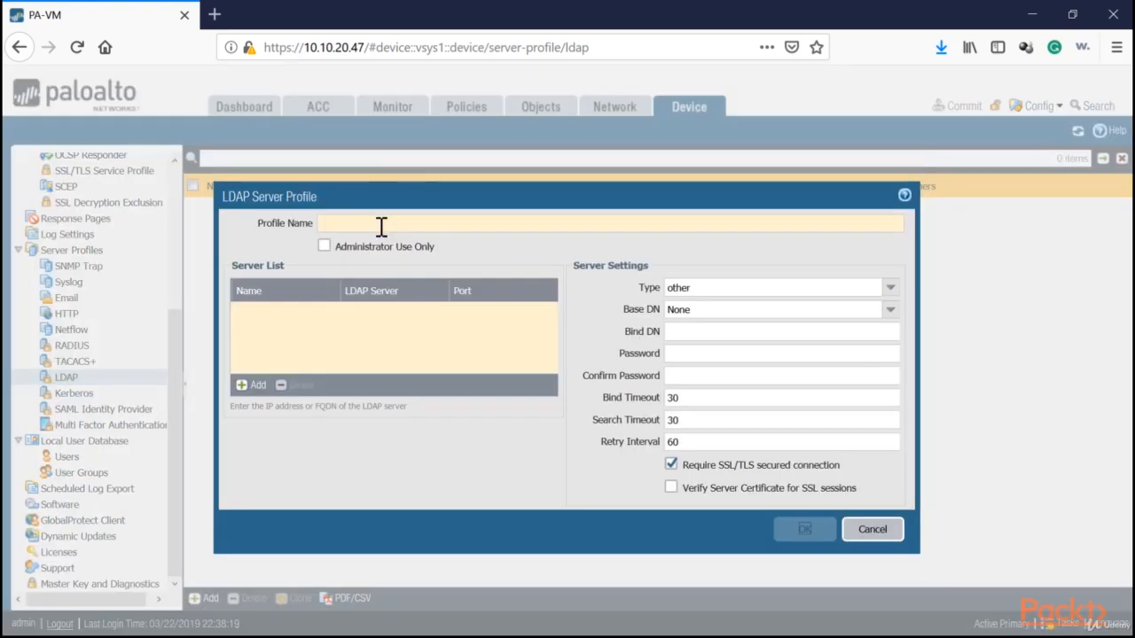
type("PA")
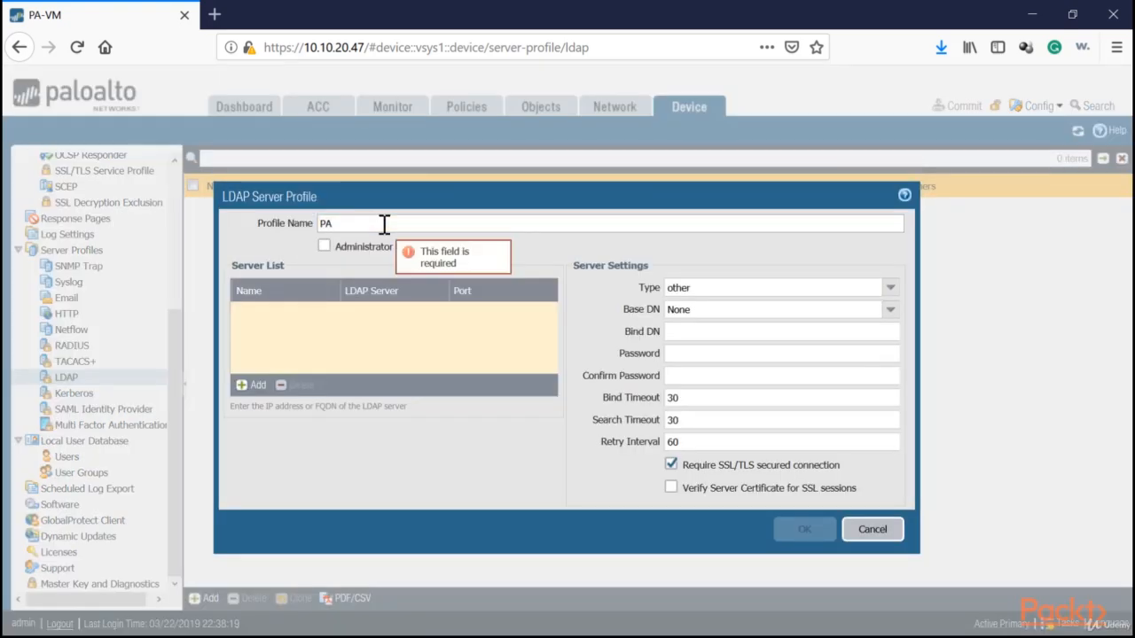
type("DOMAIN-Sync")
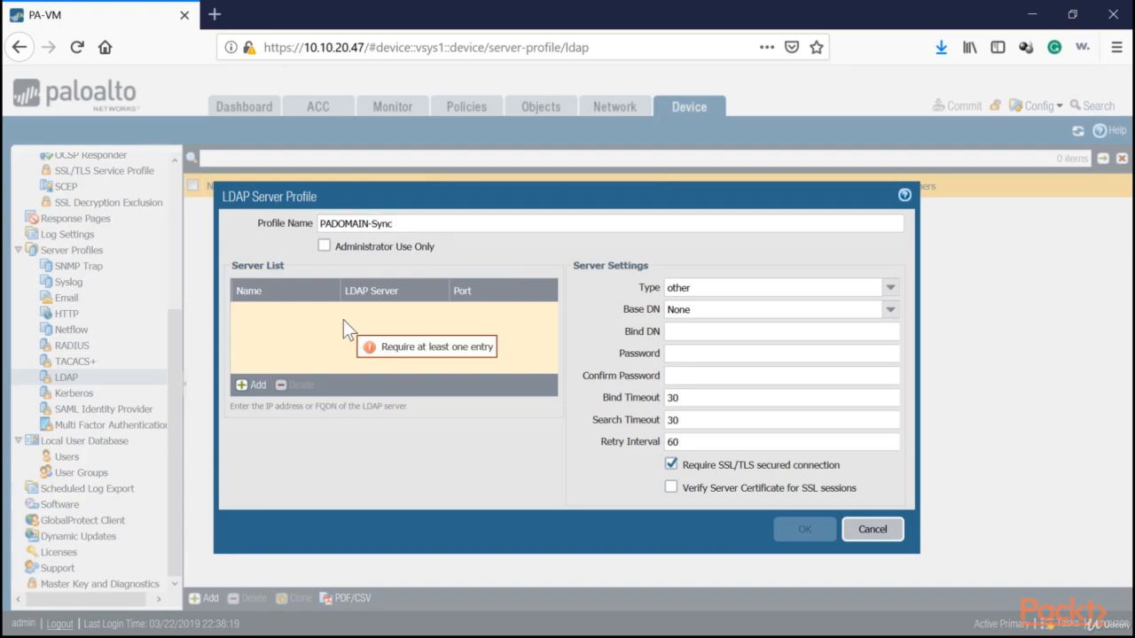
left_click(251, 387)
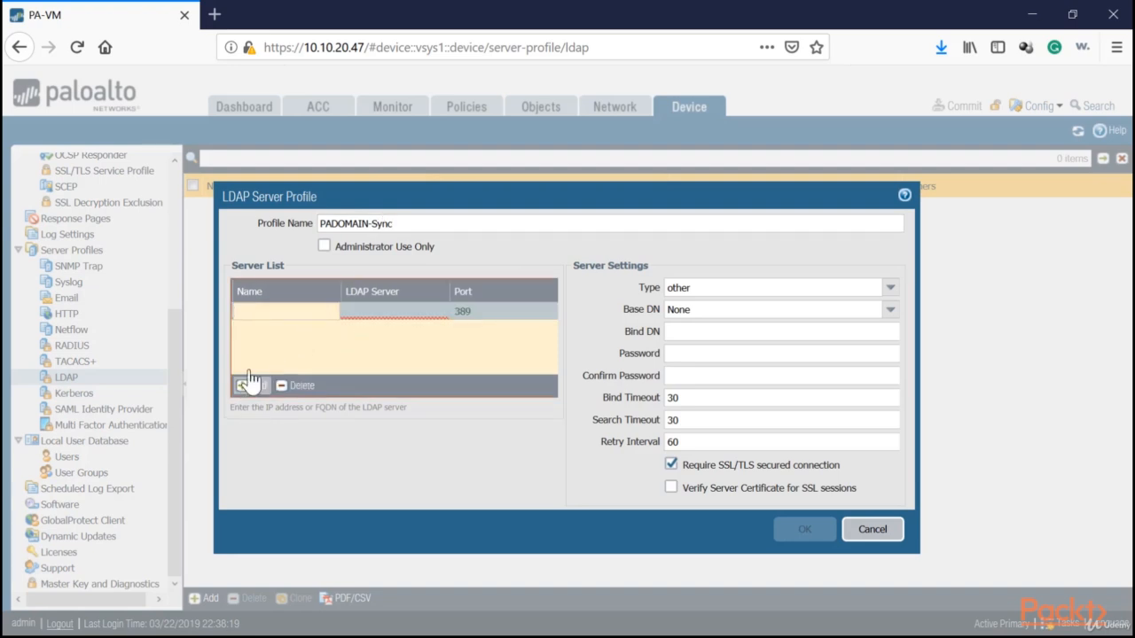
type("pad")
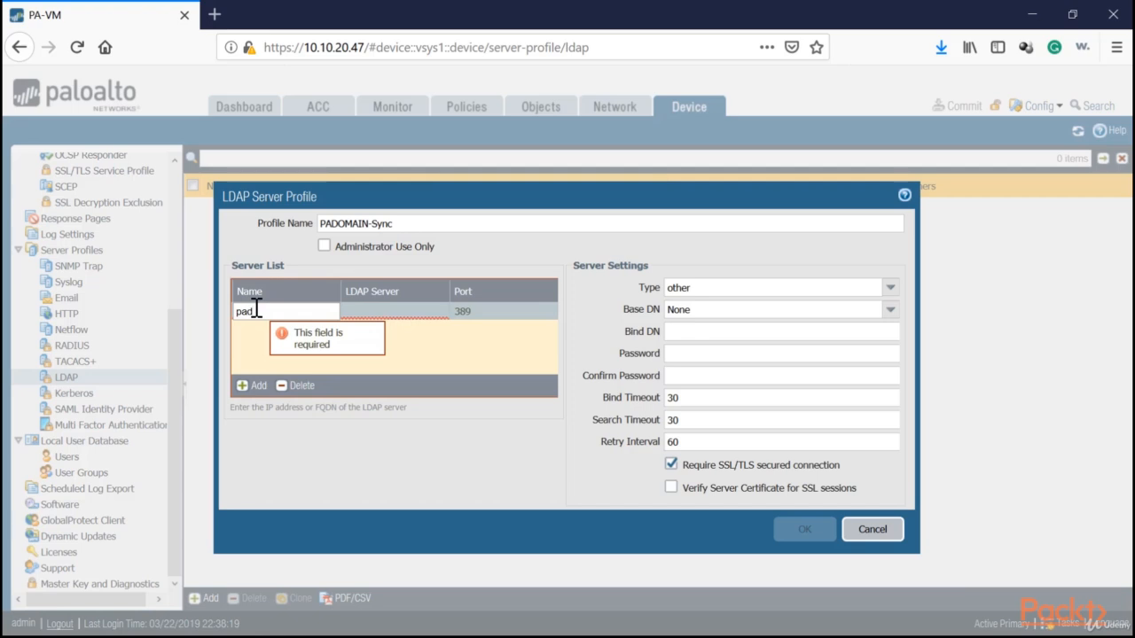
type("omain-dc1")
left_click(371, 308)
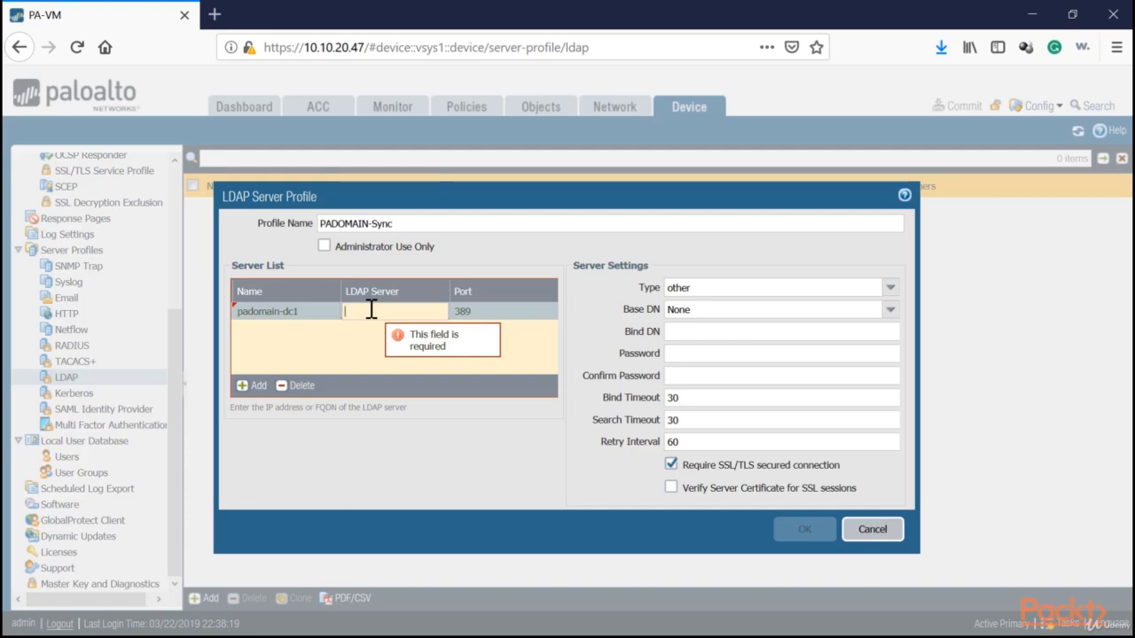
type("10.10.20.45")
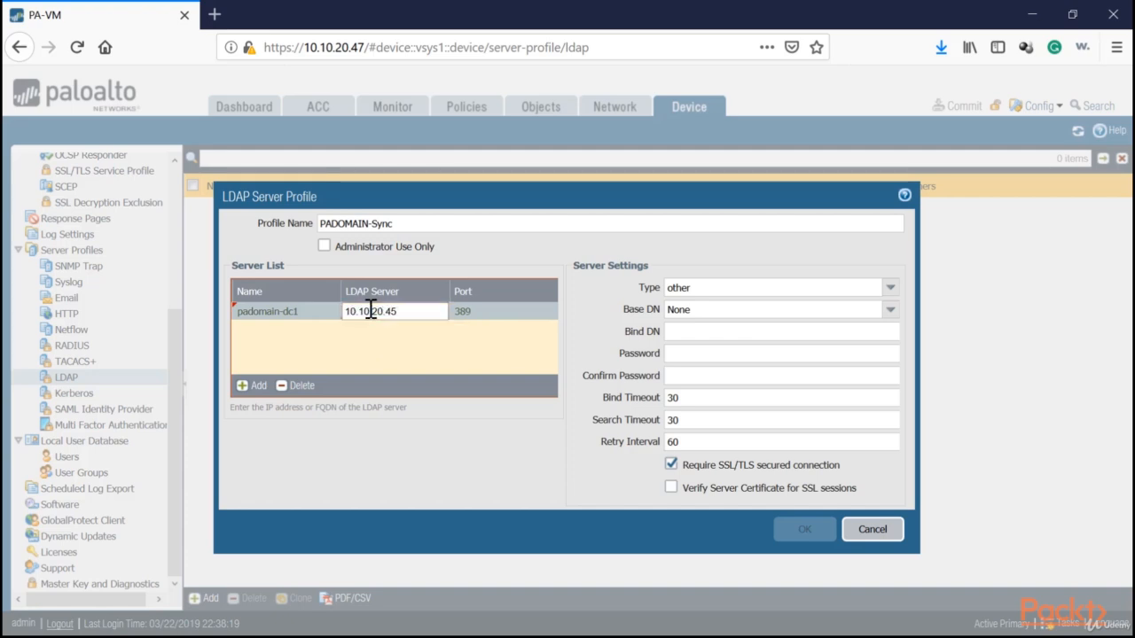
Set the PADOMAIN-Sync profile's server type to active-directory.
left_click(644, 292)
left_click(855, 287)
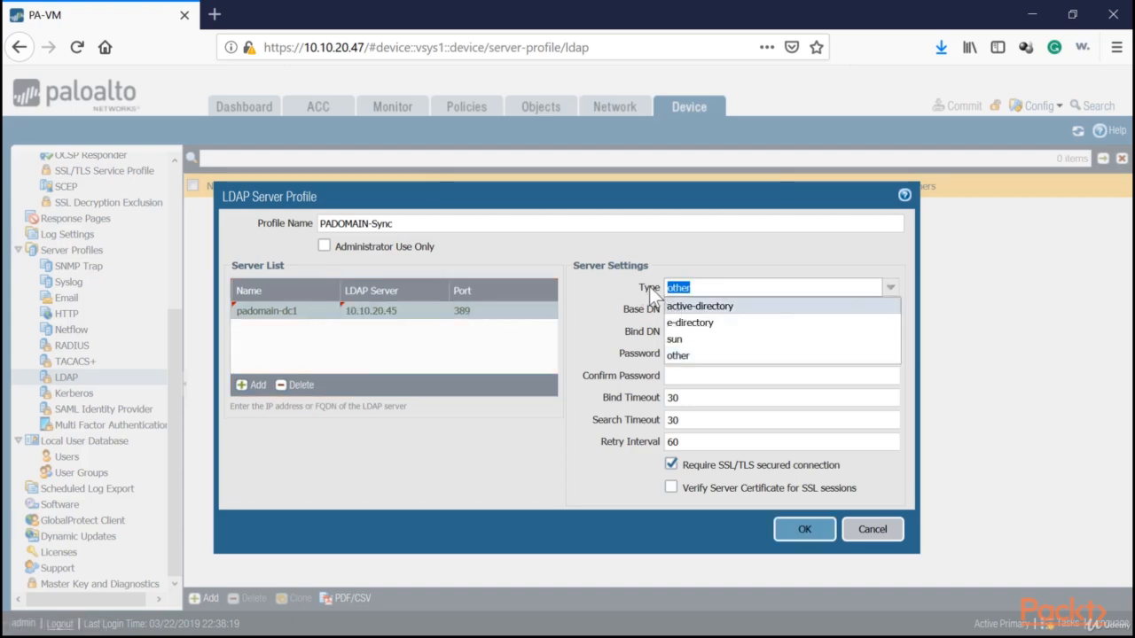
left_click(584, 268)
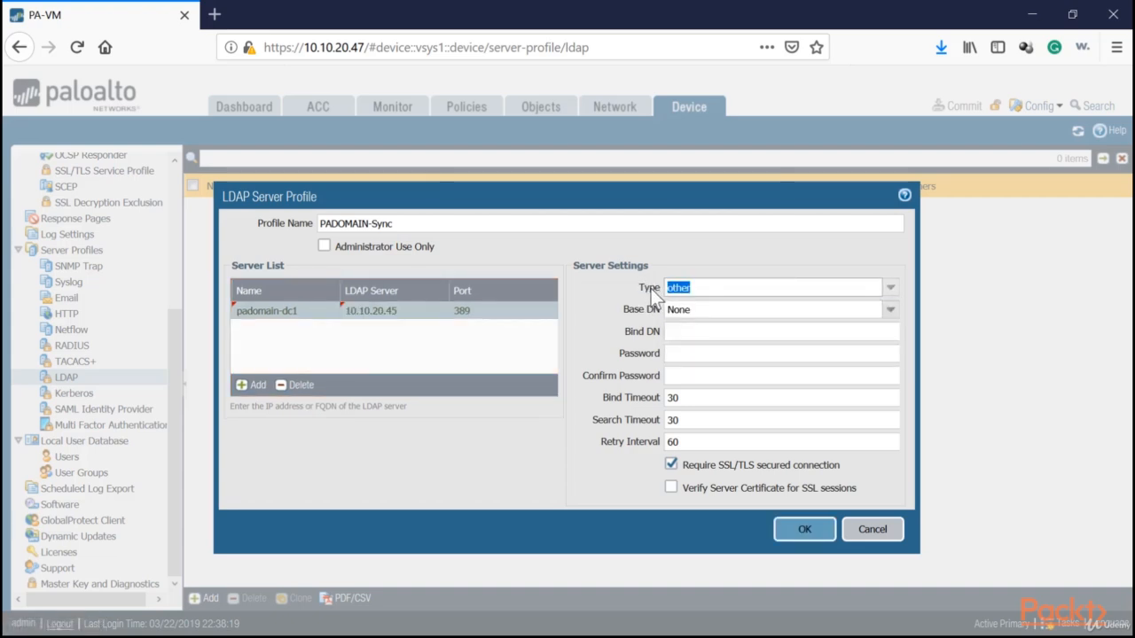
left_click(890, 288)
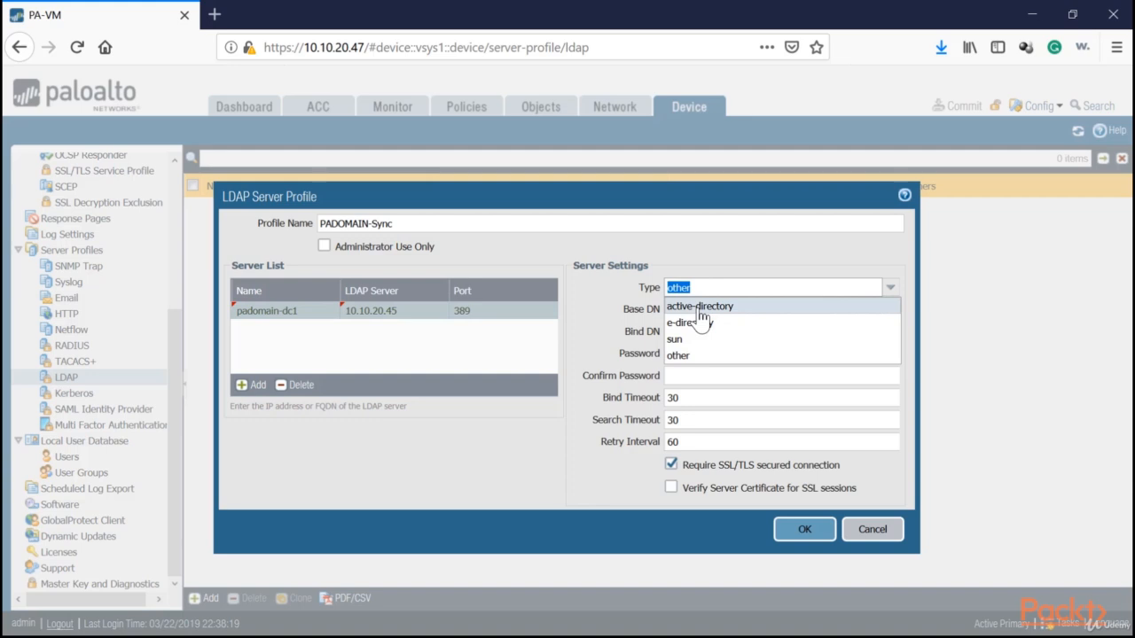
left_click(700, 308)
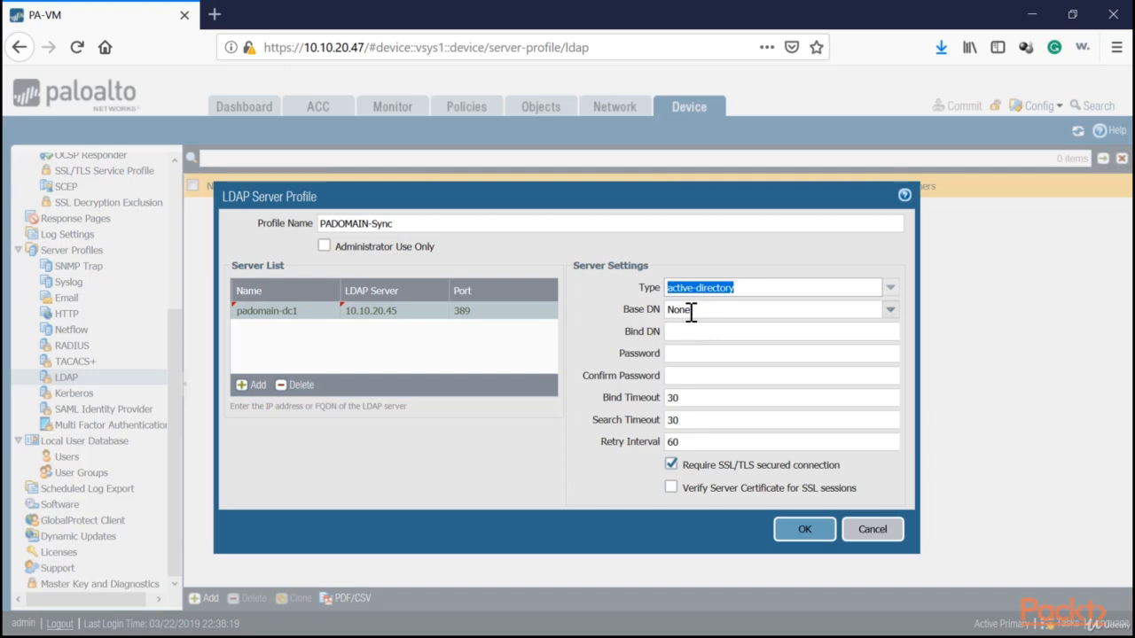
left_click(891, 309)
left_click(763, 330)
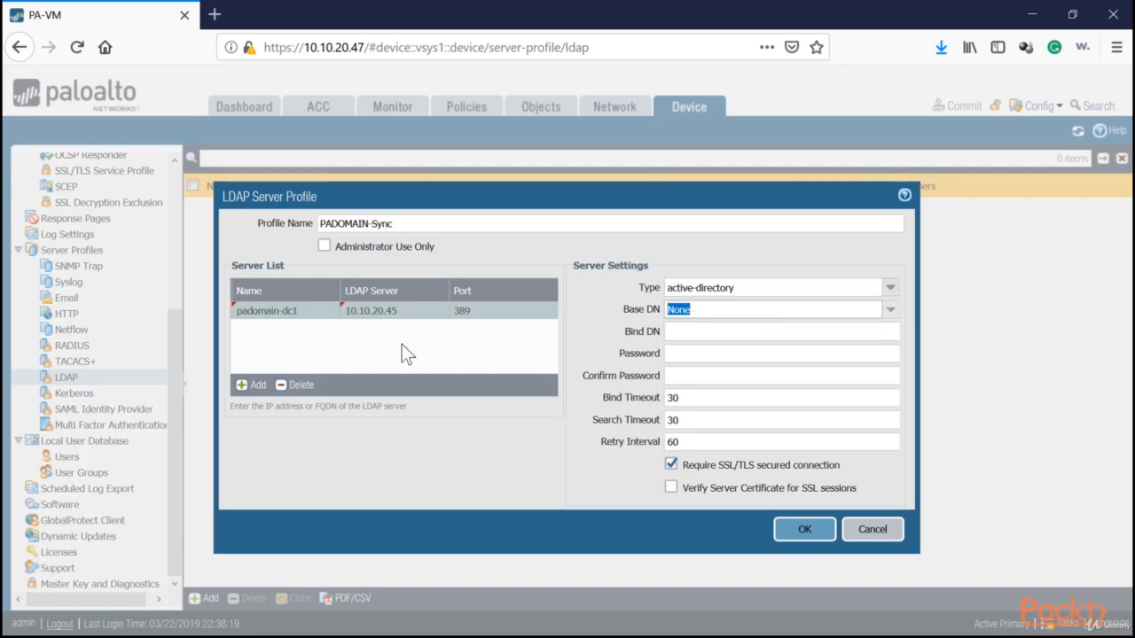
left_click(718, 308)
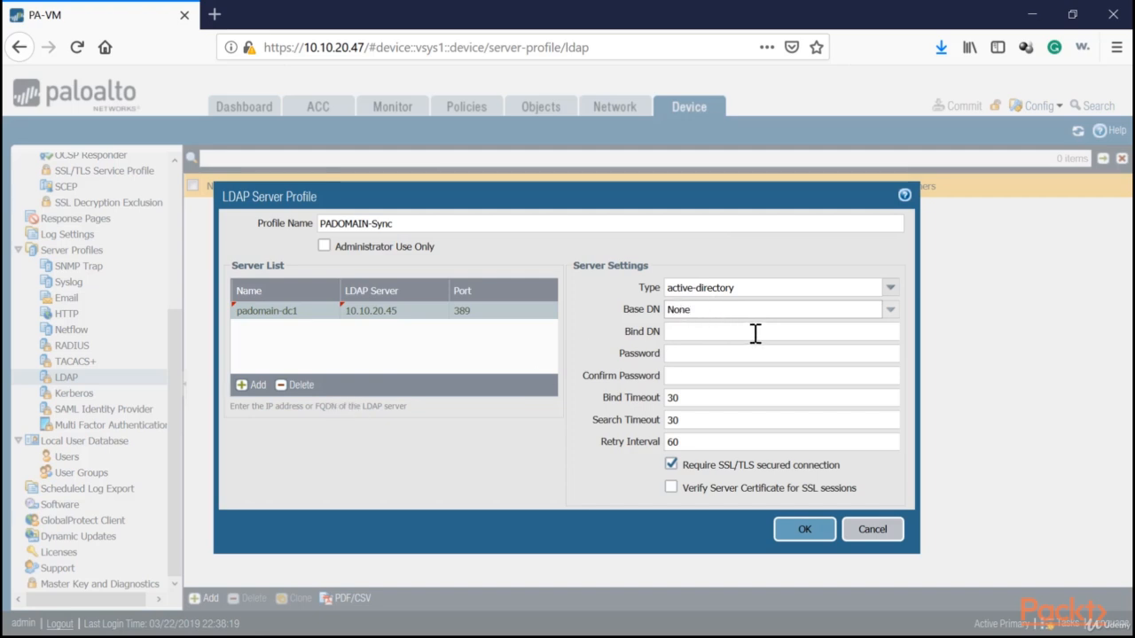
left_click(742, 333)
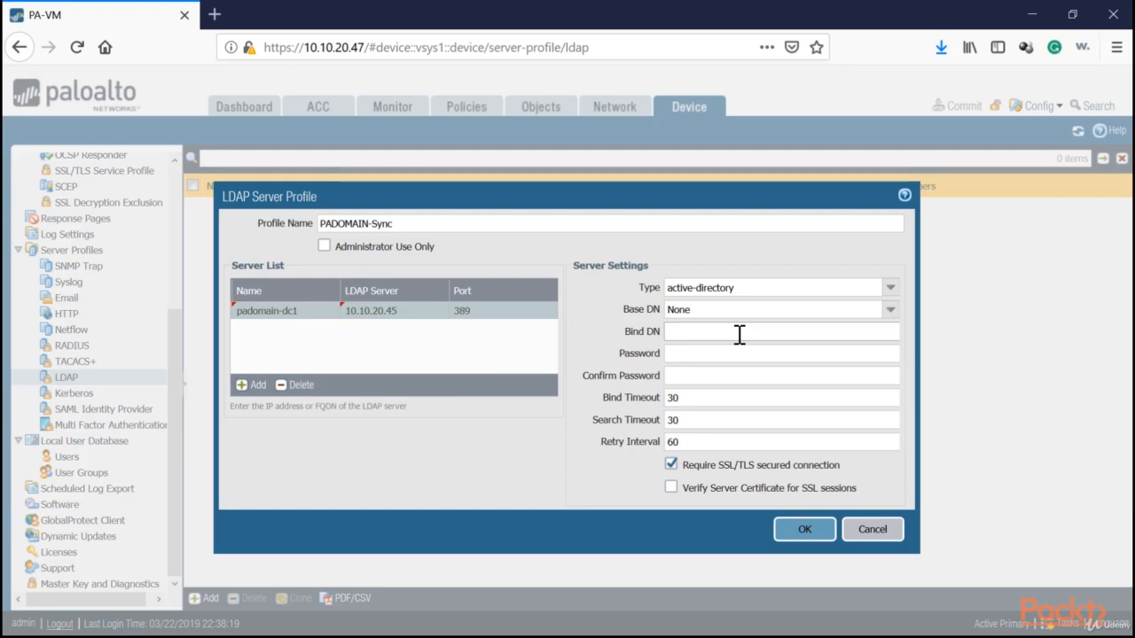
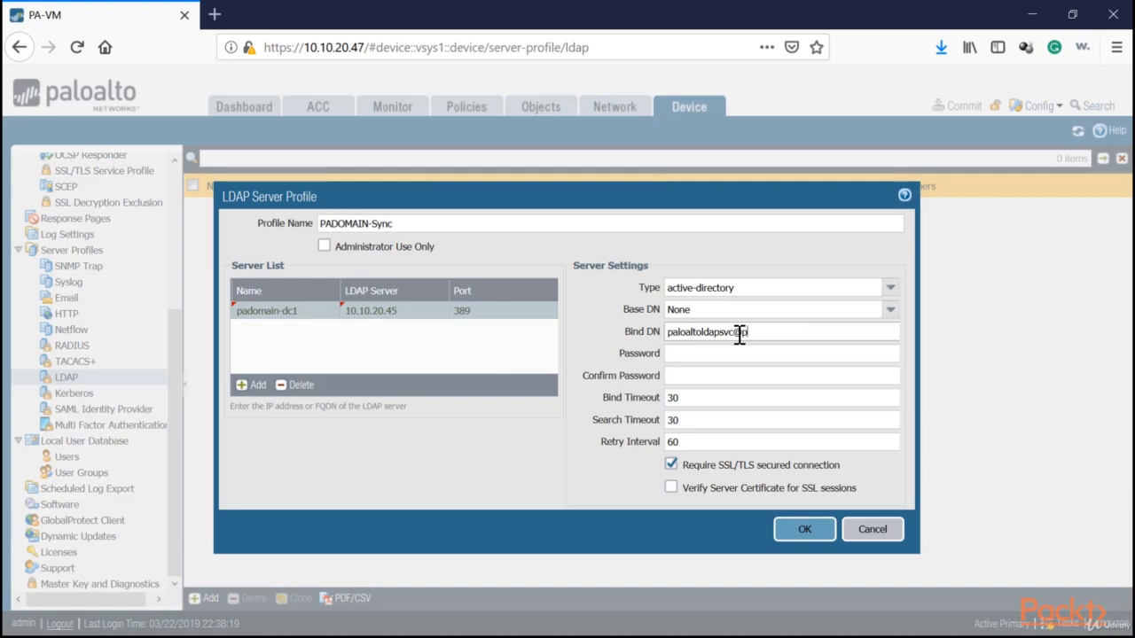
key("Tab")
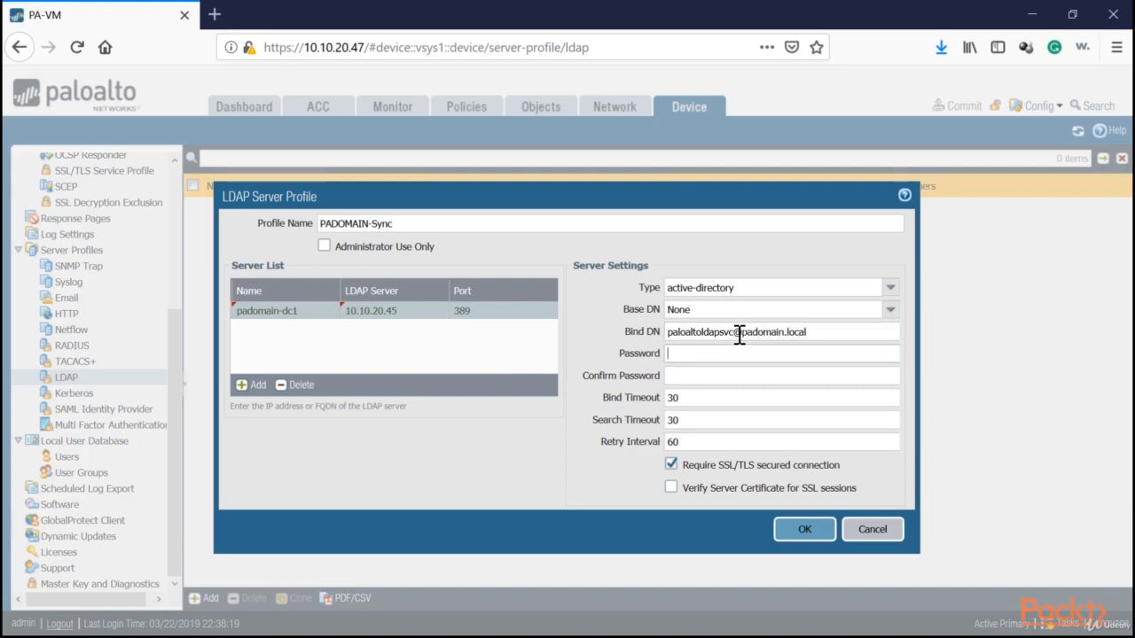
triple_click(788, 337)
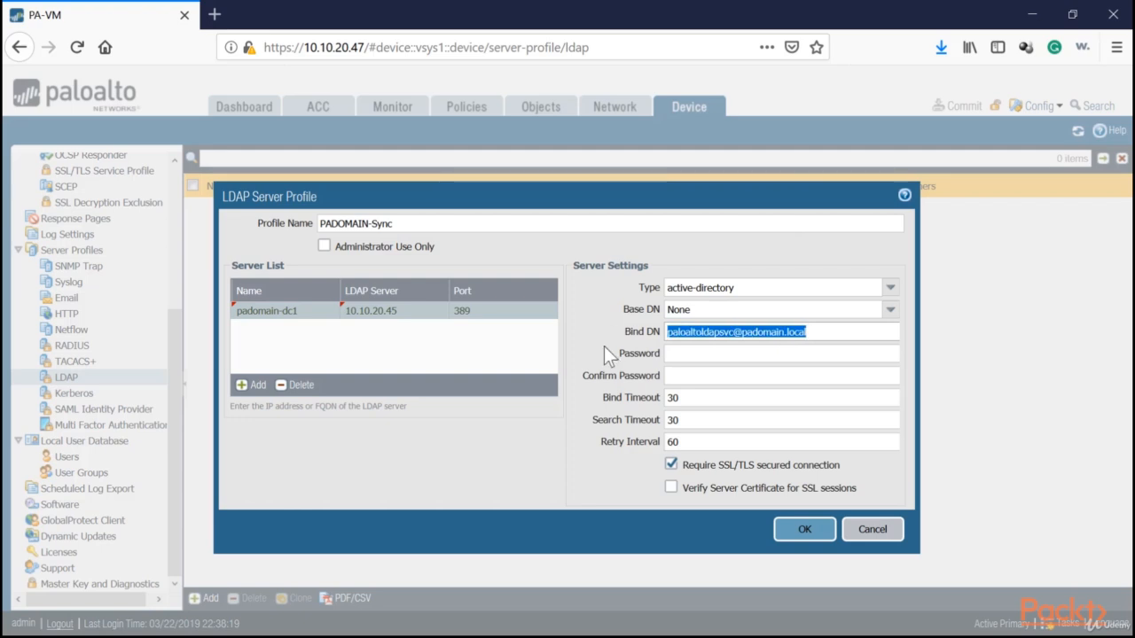
left_click(848, 337)
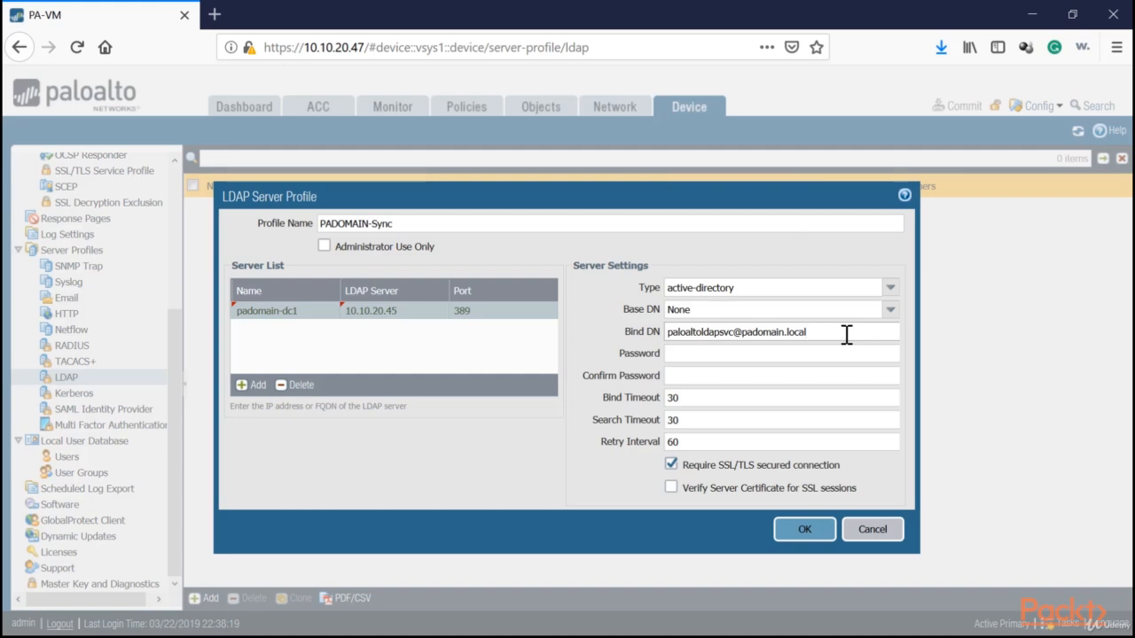
left_click(822, 355)
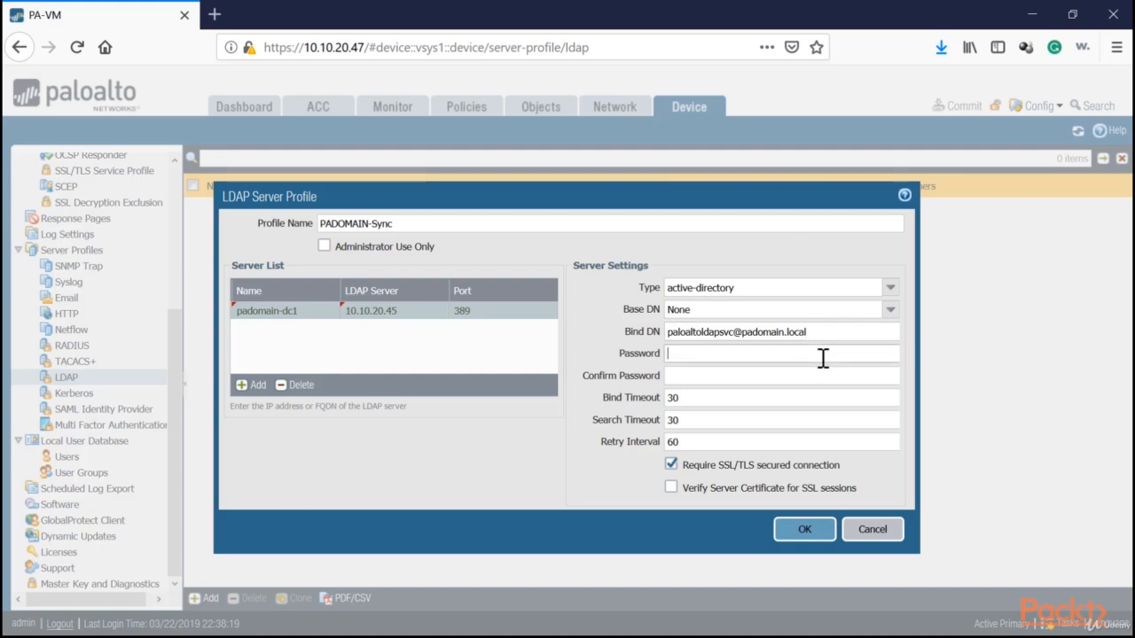
type("••••••••••")
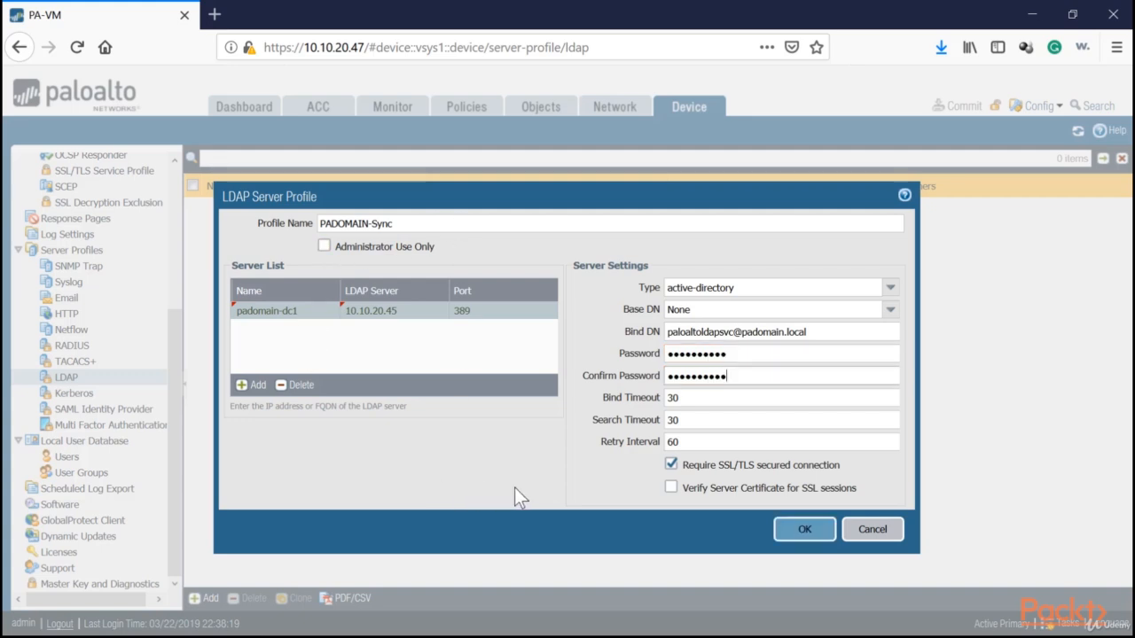
left_click(805, 530)
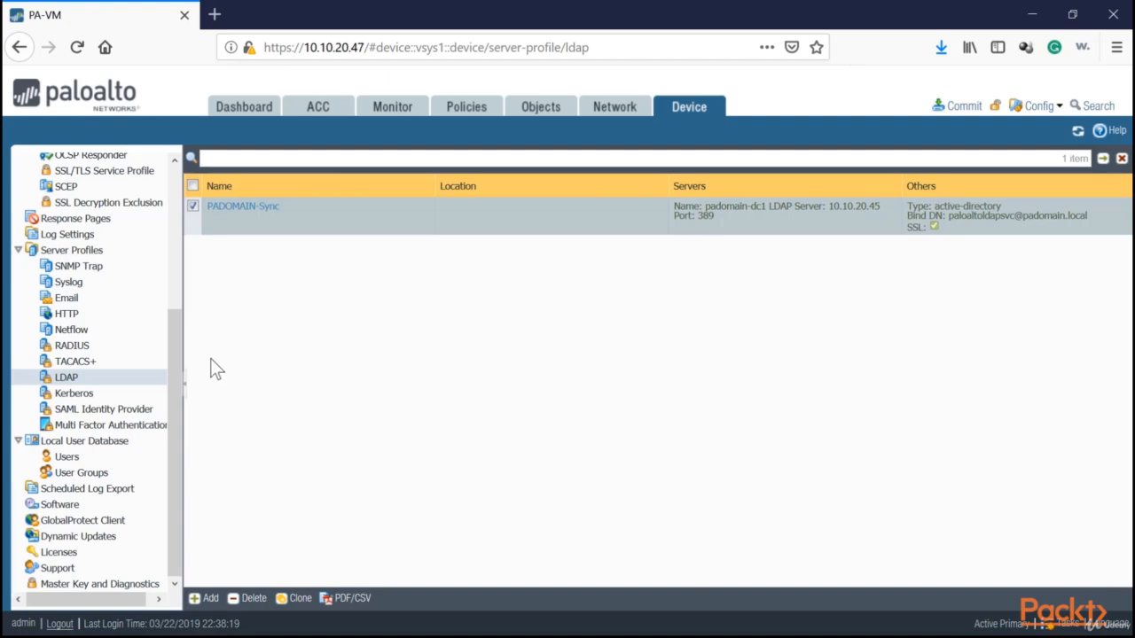
Drag within the LDAP server profiles page near the PADOMAIN-Sync entry.
left_click_drag(178, 363, 196, 198)
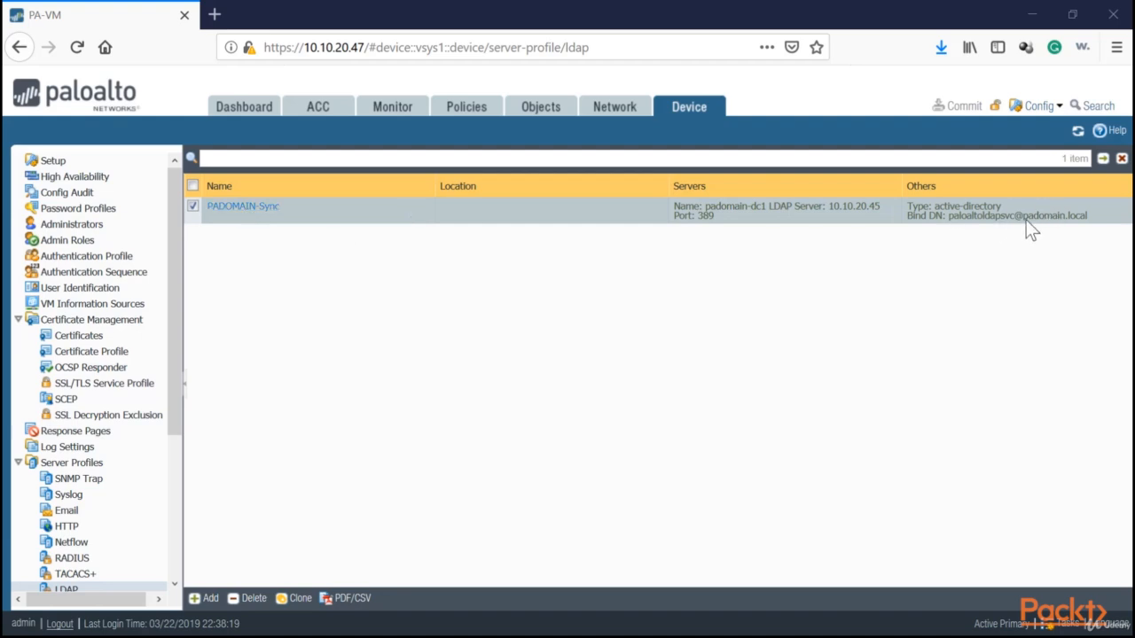
Set PADOMAIN-Sync's base DN to DC=padomain,DC=local, save it, and go to Authentication Profile.
left_click(241, 207)
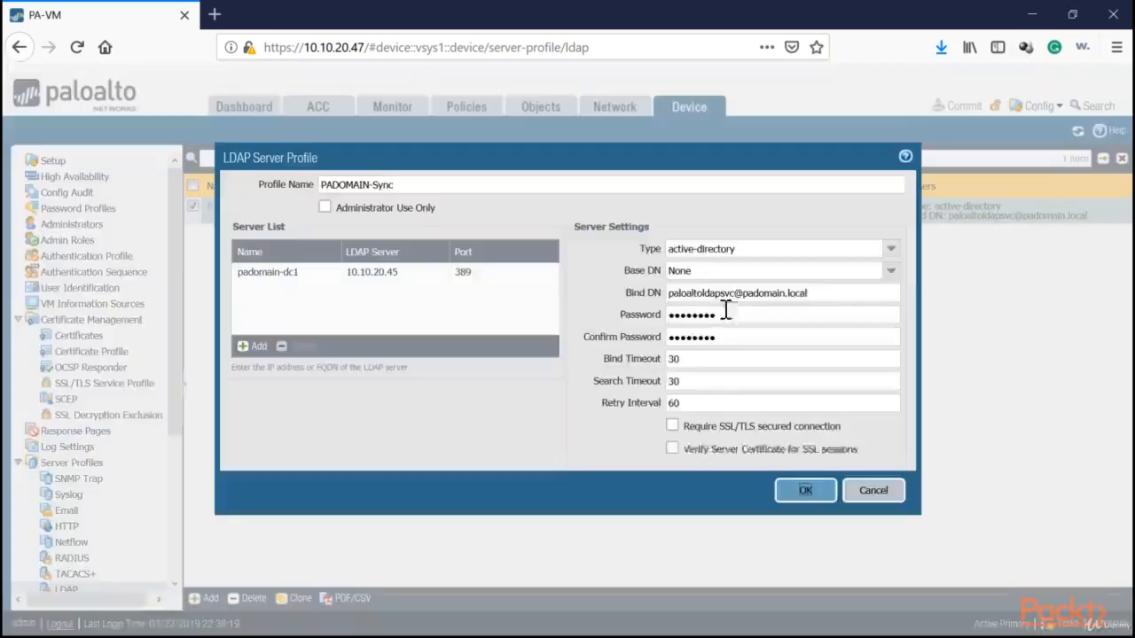
left_click(892, 274)
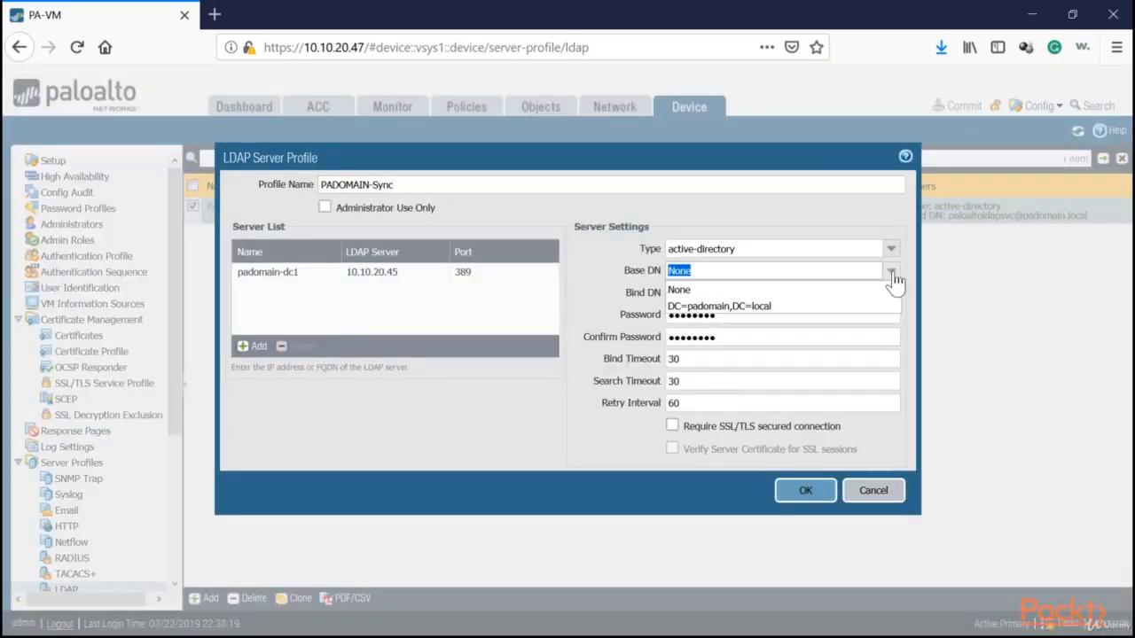
left_click(709, 307)
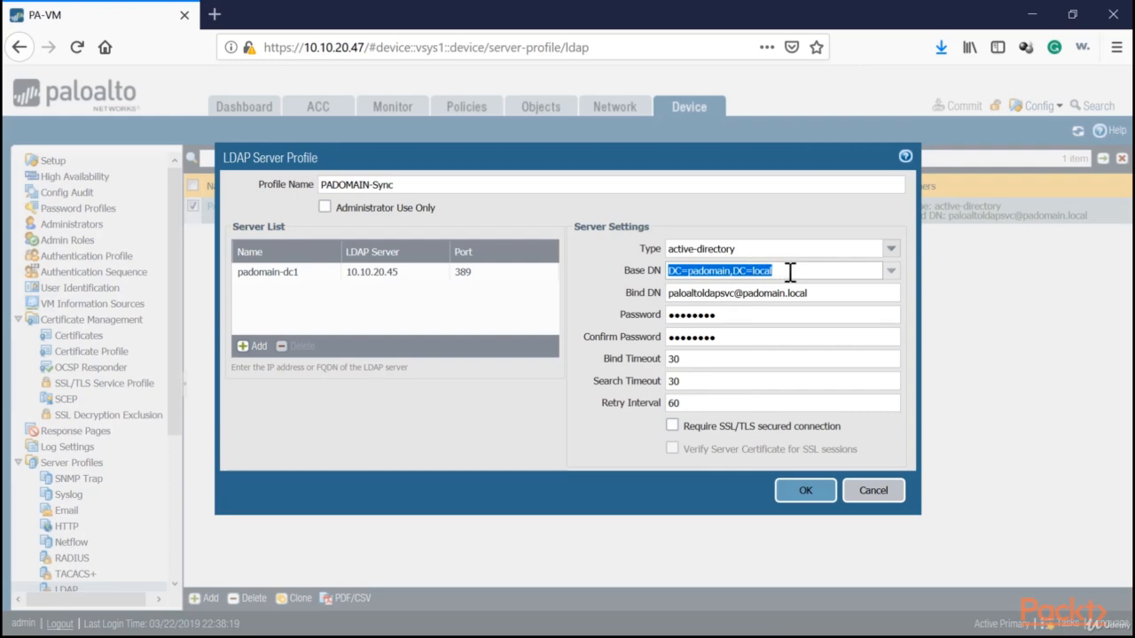
left_click(820, 494)
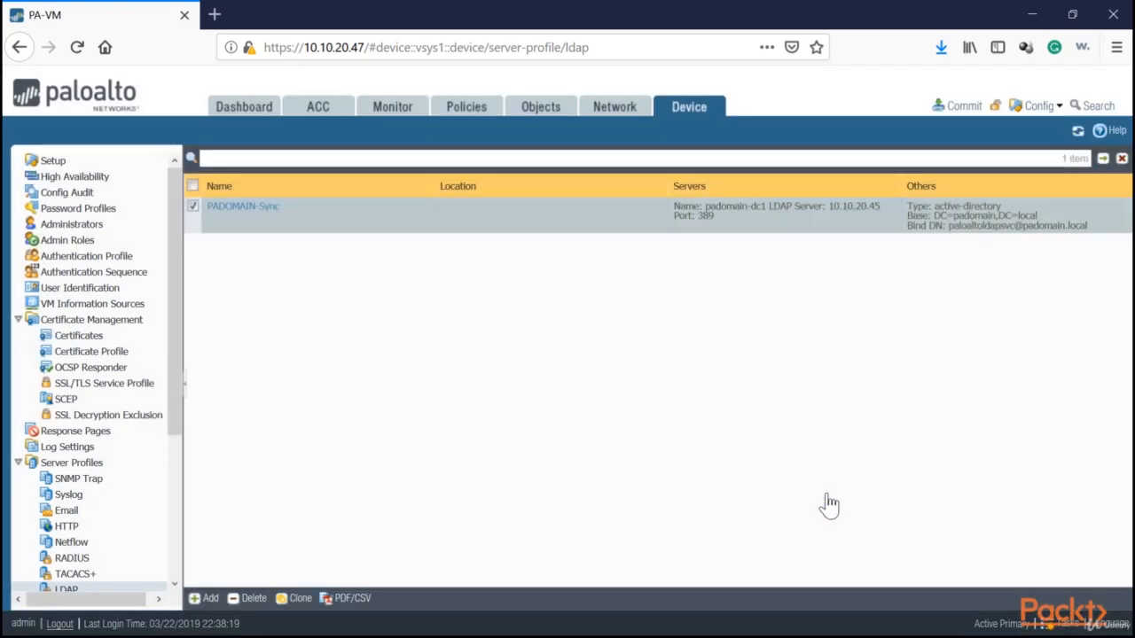
left_click(115, 259)
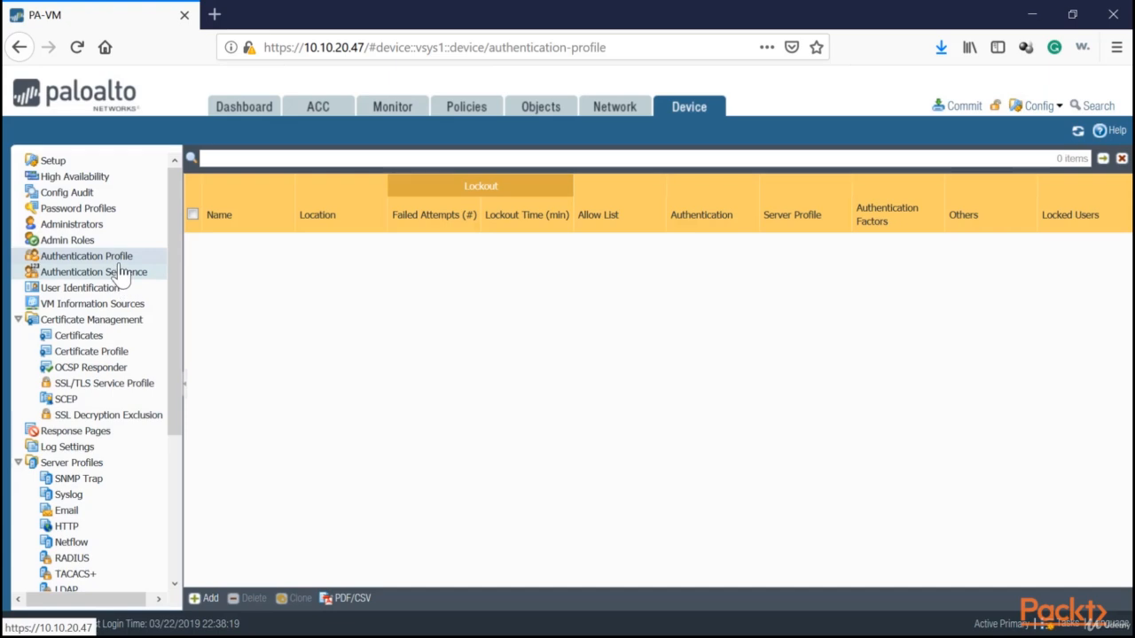
Create authentication profile PA-AuthProfile1 of type LDAP using server profile PADOMAIN-Sync.
left_click(204, 599)
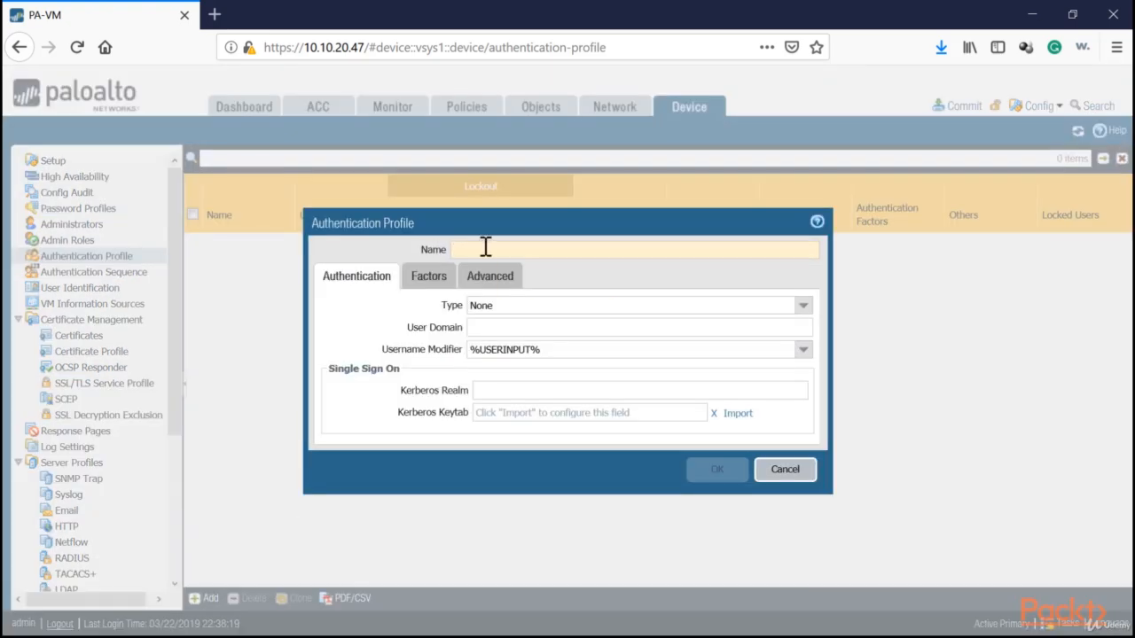
type("PA-AuthProfile1")
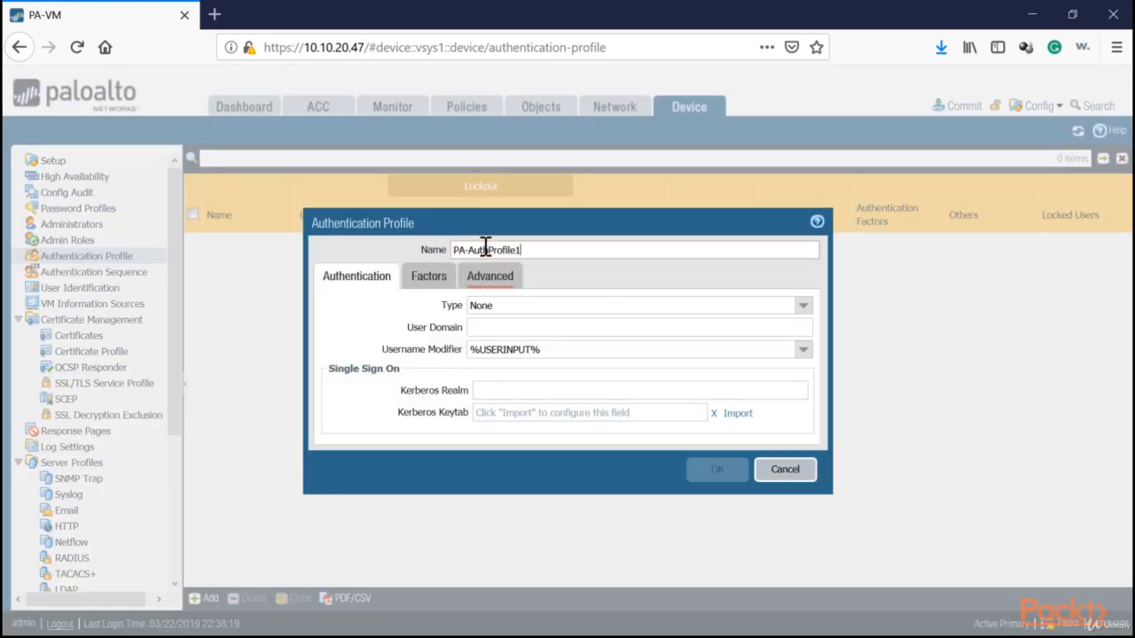
left_click(804, 305)
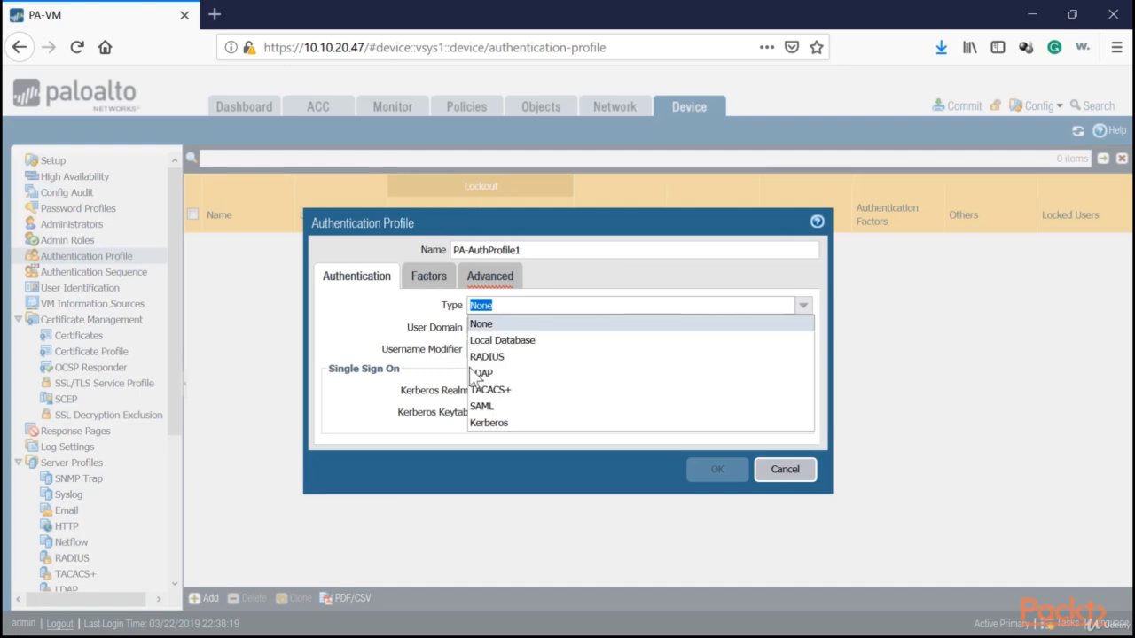
left_click(483, 355)
left_click(496, 328)
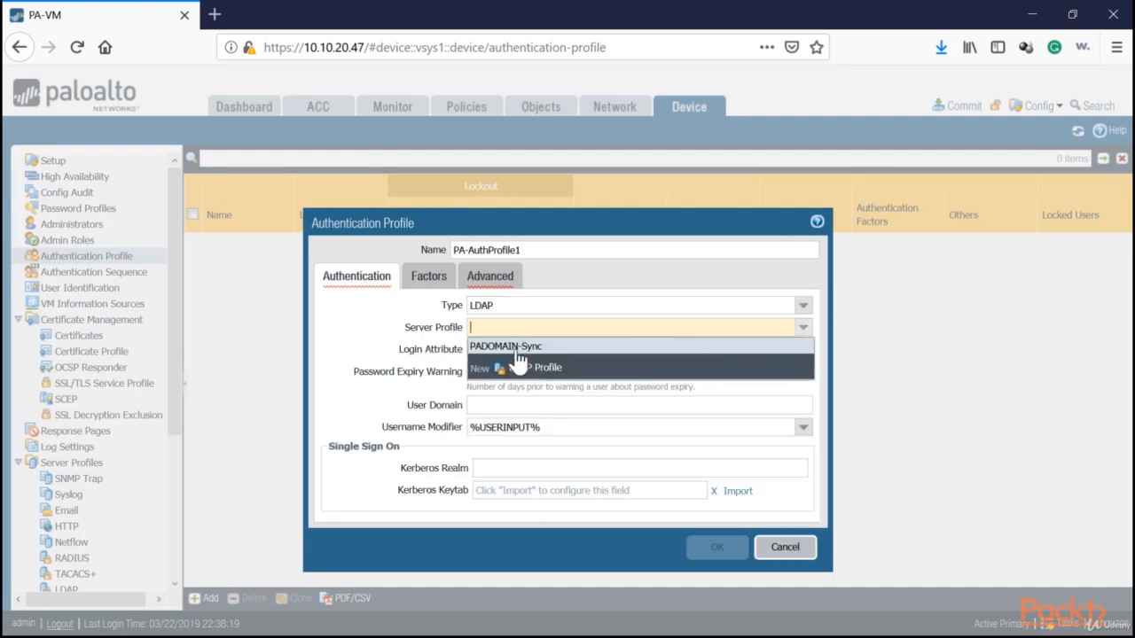
left_click(512, 348)
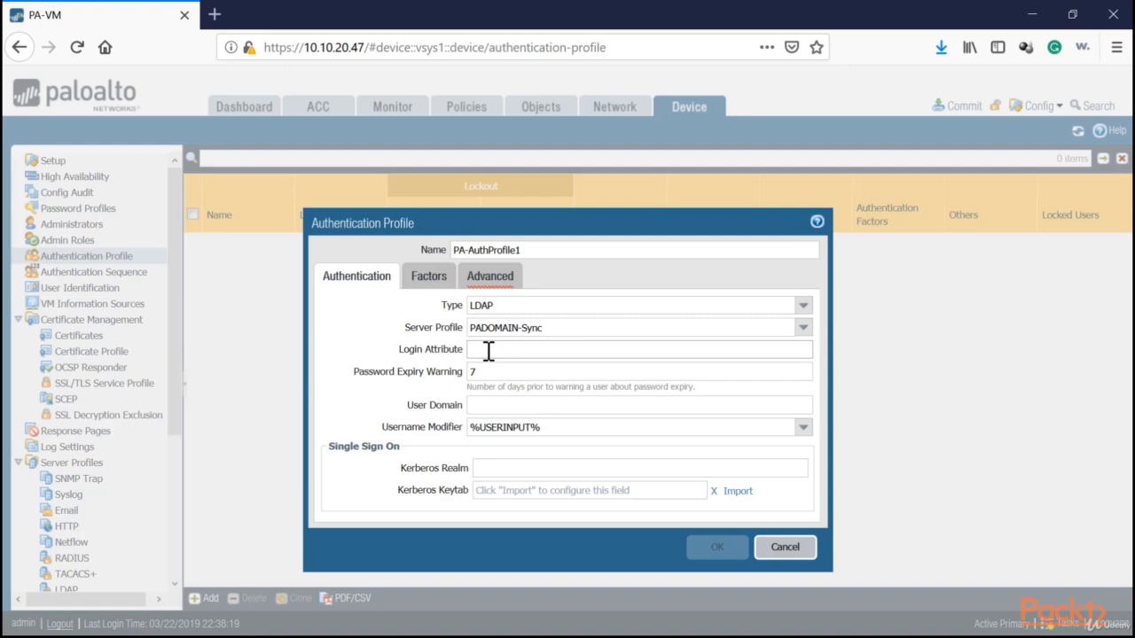
Set the login attribute to sAMAccountName and add an Allow List entry.
type("sAMAccountName")
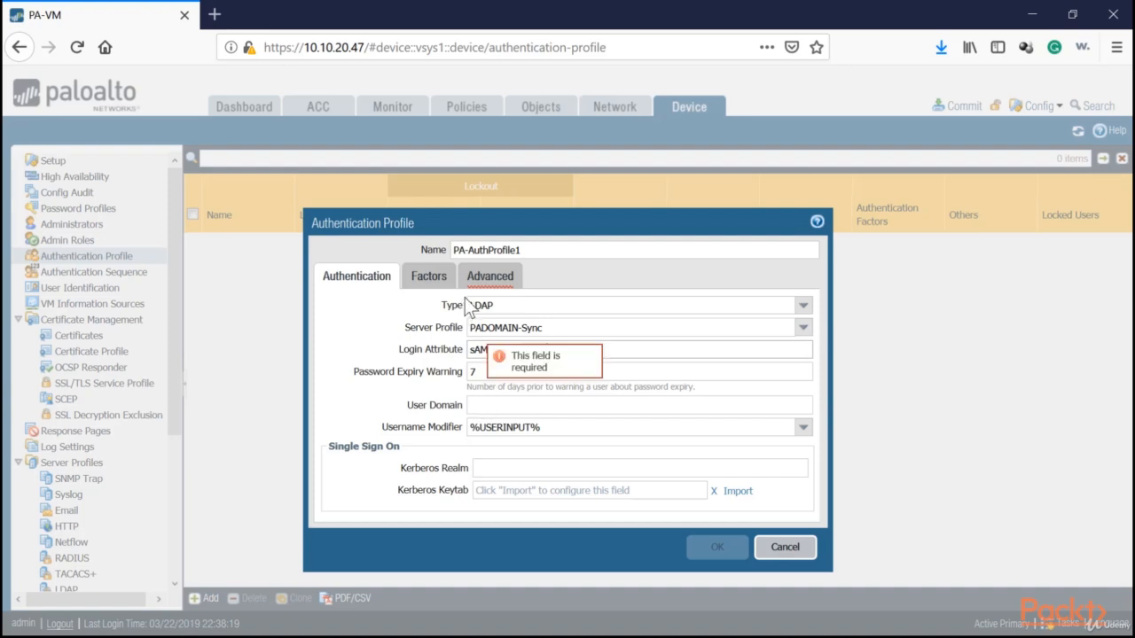
left_click(490, 278)
left_click(346, 483)
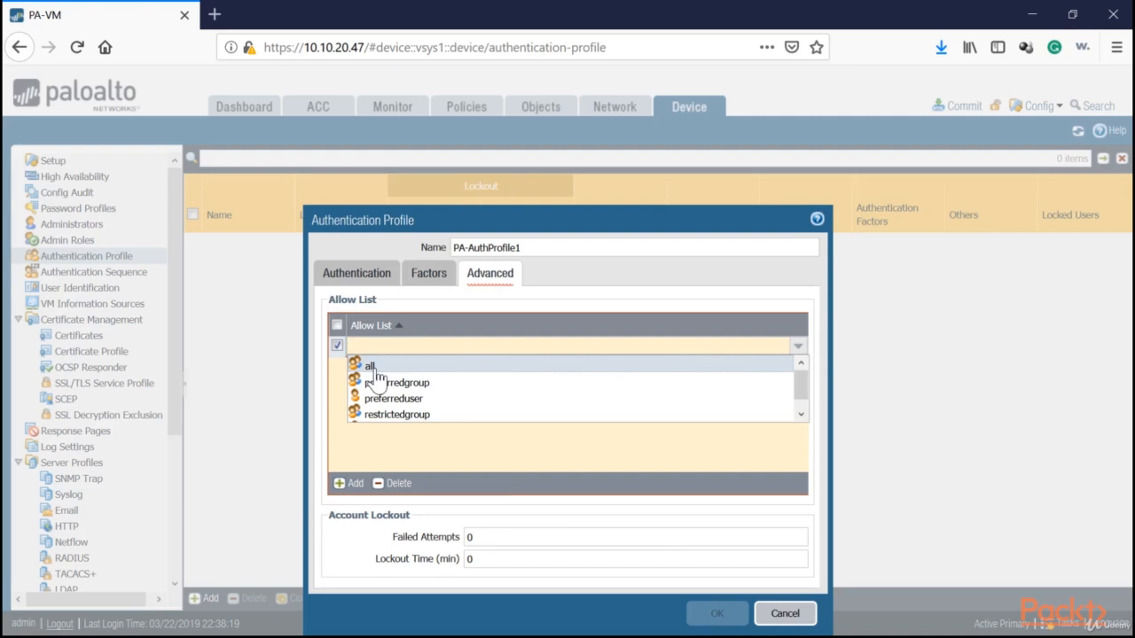
Allow all users in PA-AuthProfile1's Allow List and save the profile.
left_click(371, 366)
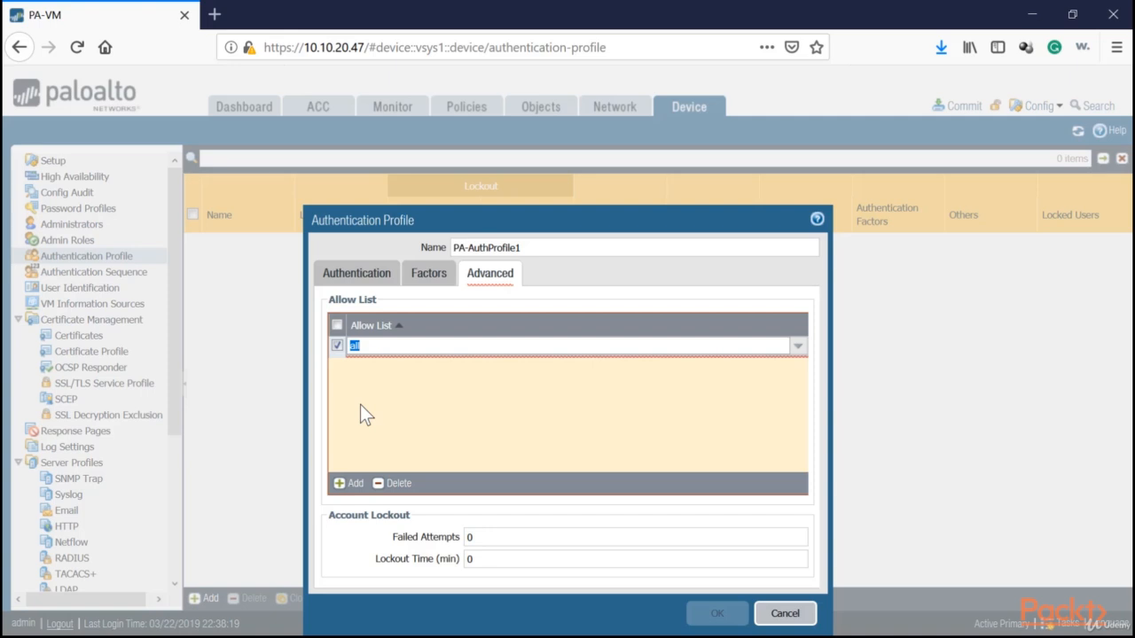
left_click(377, 277)
left_click(439, 276)
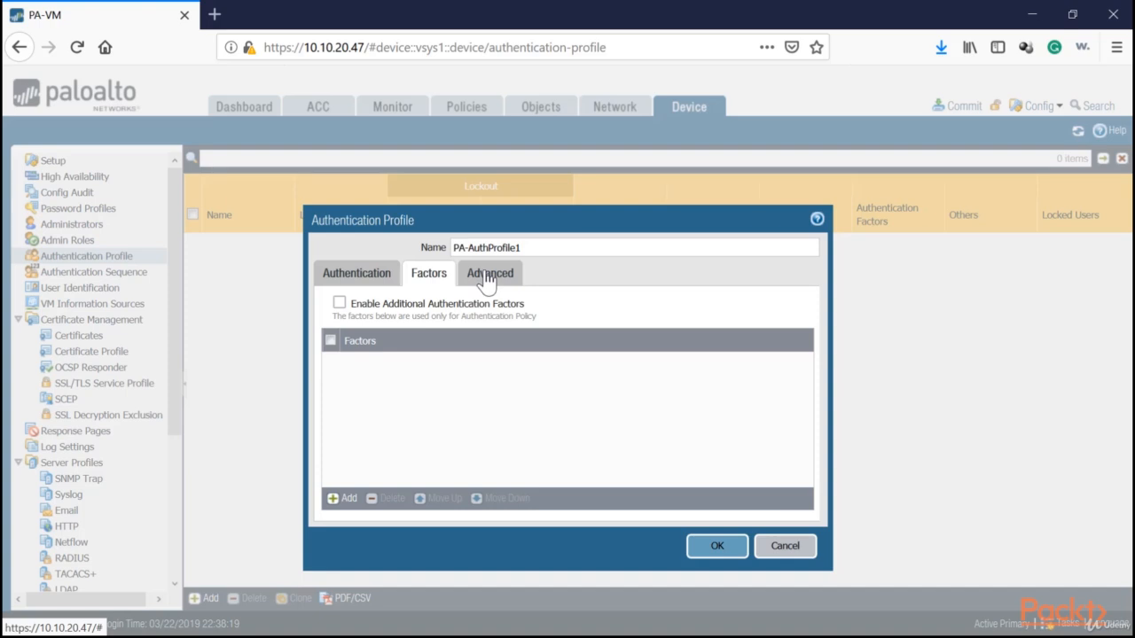
left_click(486, 276)
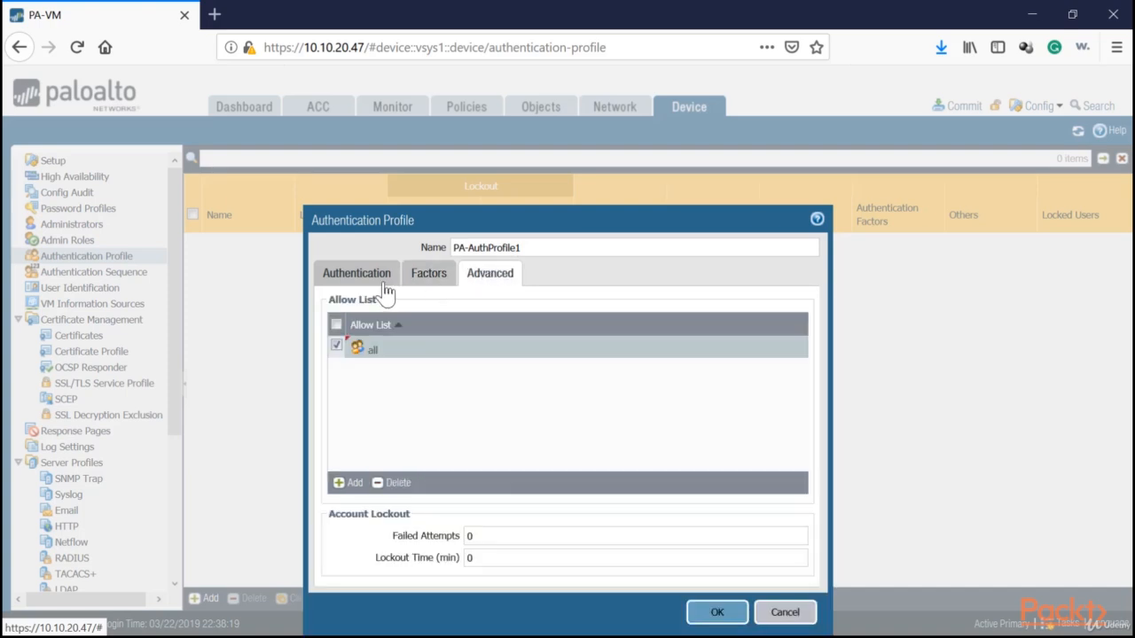
left_click(363, 275)
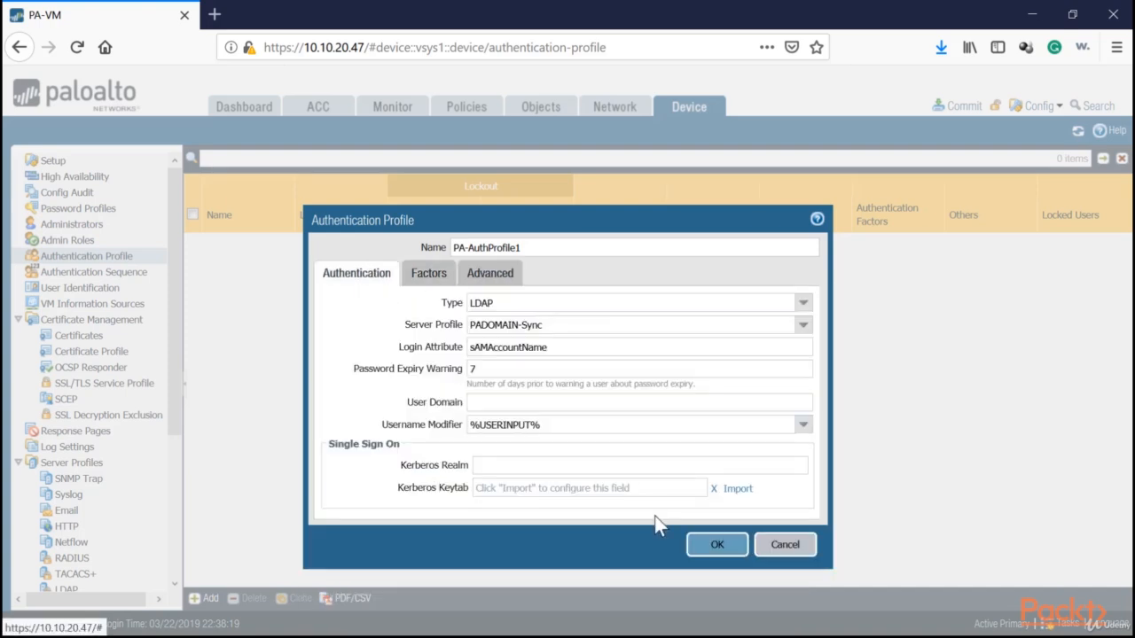
left_click(717, 544)
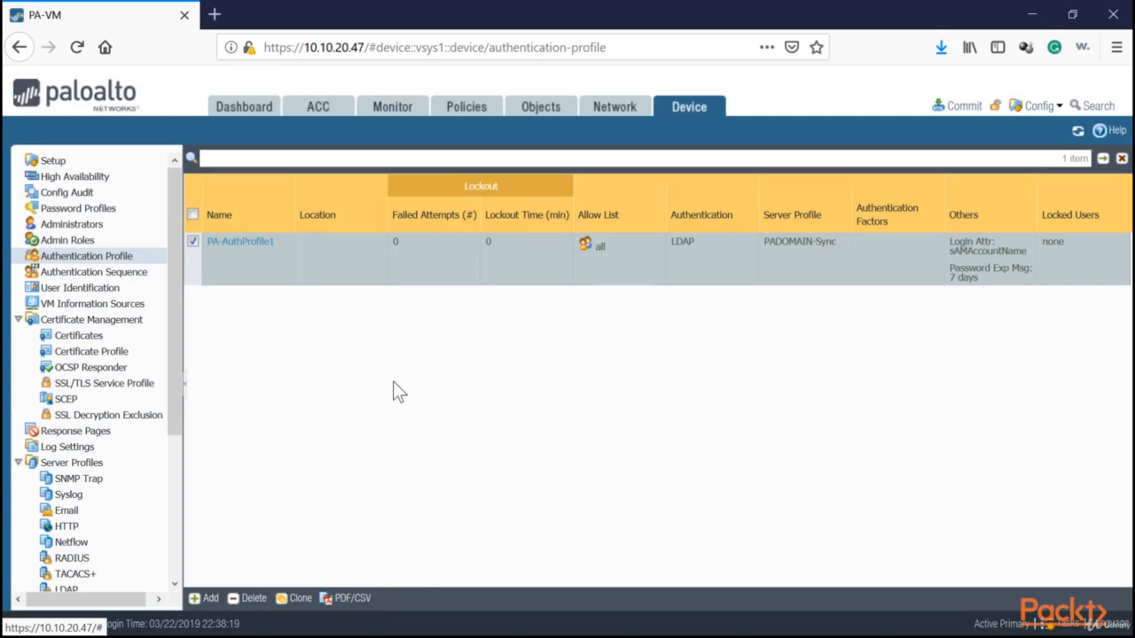
Go to Authentication Sequence in the Device tree.
left_click(110, 274)
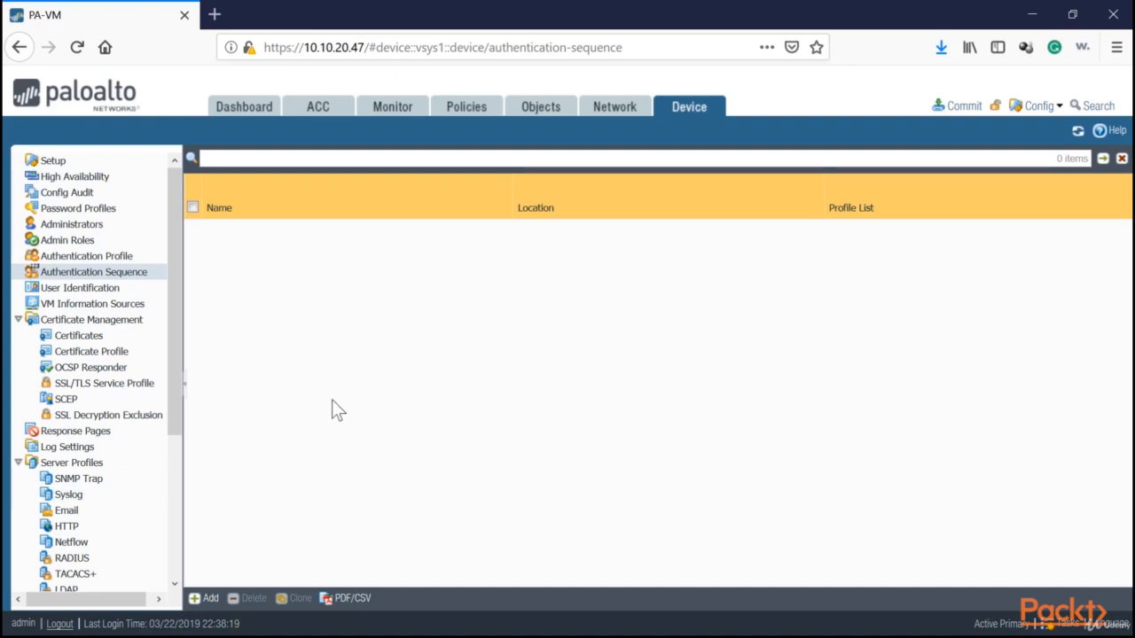
Save authentication sequence PA-AuthSeq containing PA-AuthProfile1, then return to Authentication Profile.
left_click(205, 598)
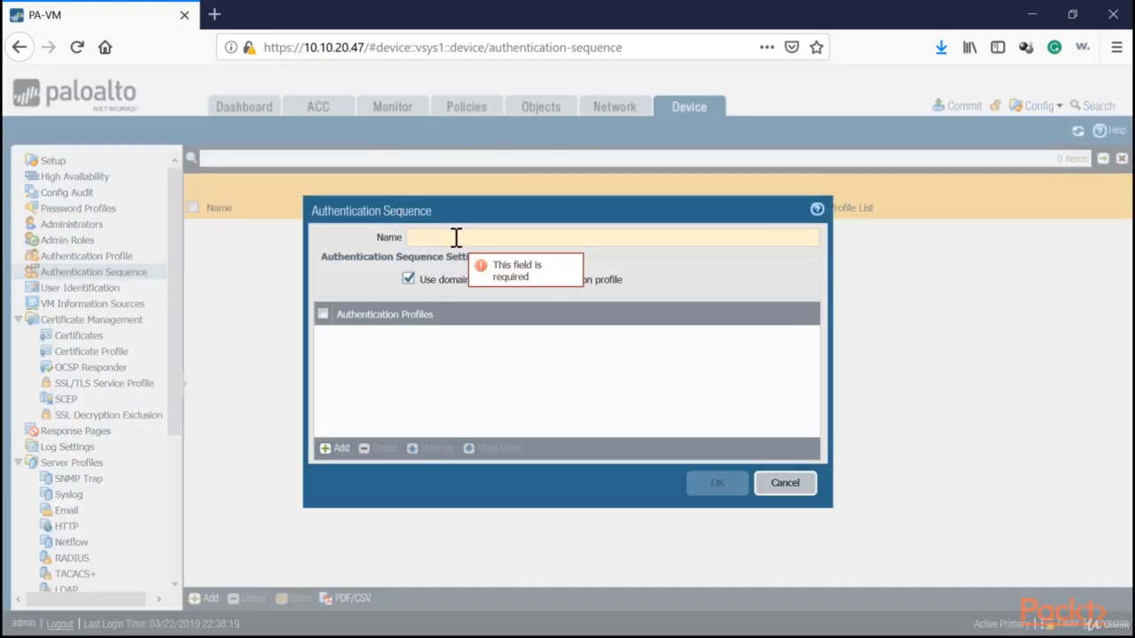
type("PA-")
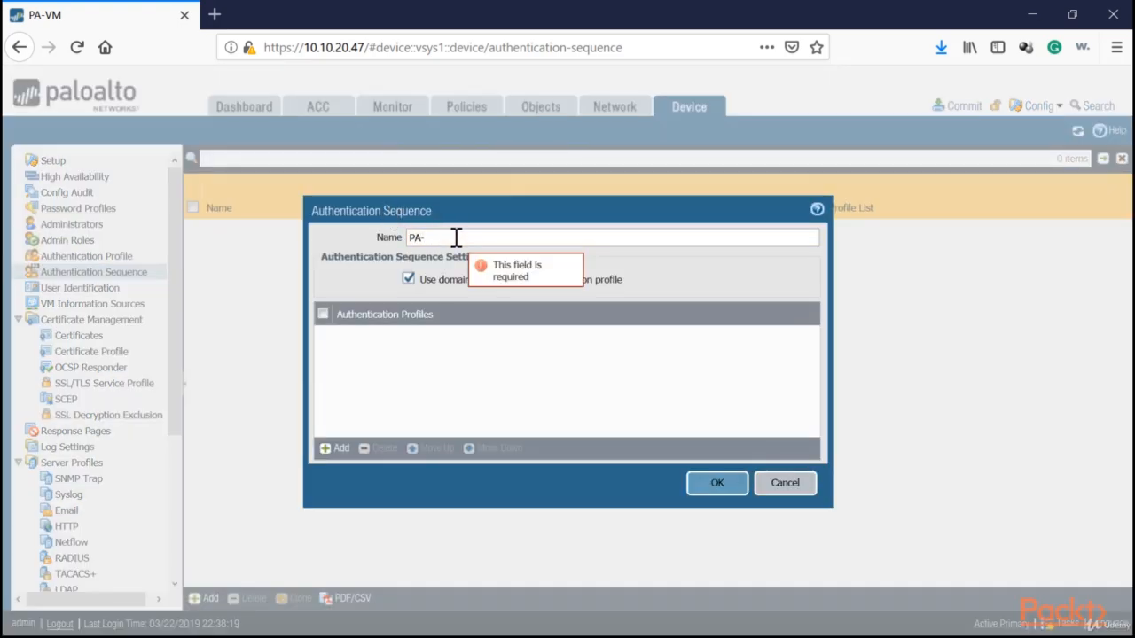
type("AuthSequ")
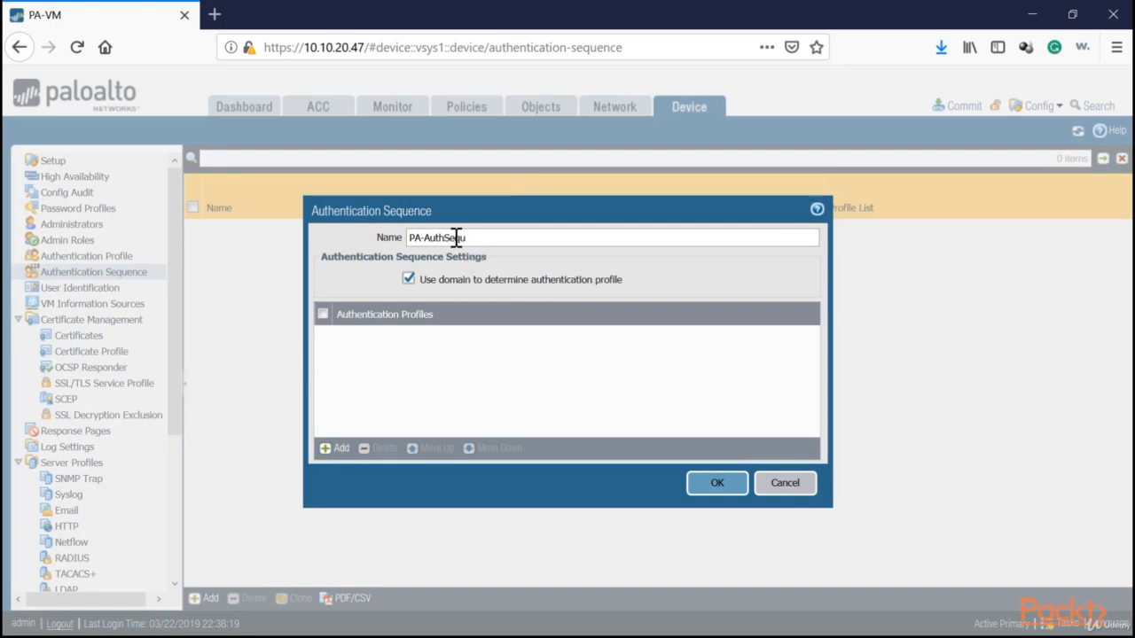
key("BackSpace")
left_click(334, 450)
left_click(382, 352)
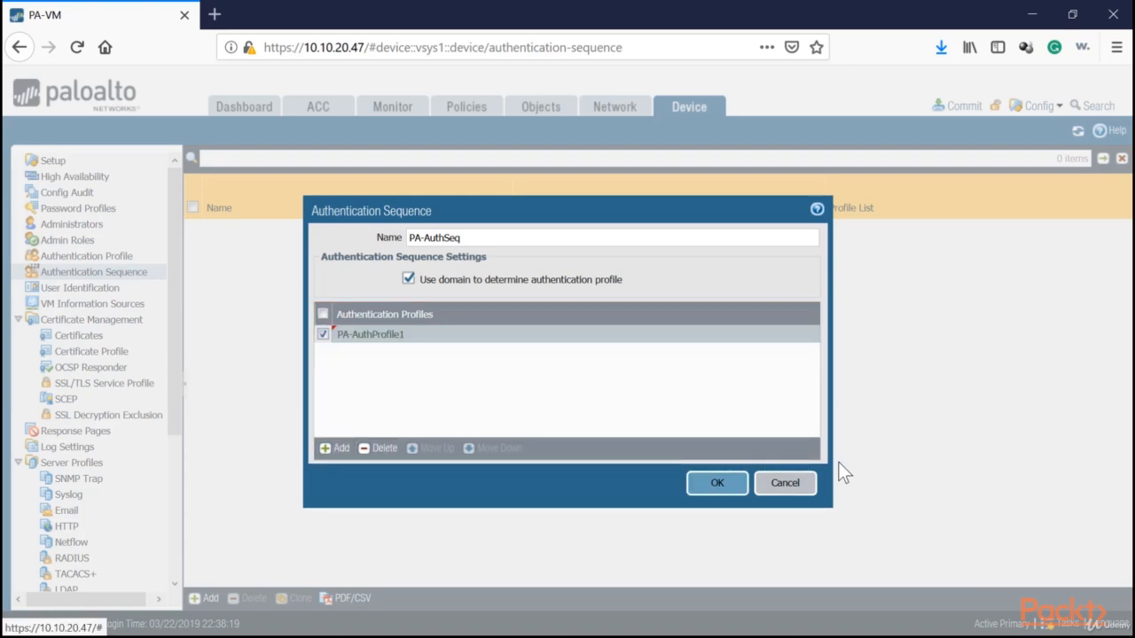
left_click(728, 486)
left_click(119, 255)
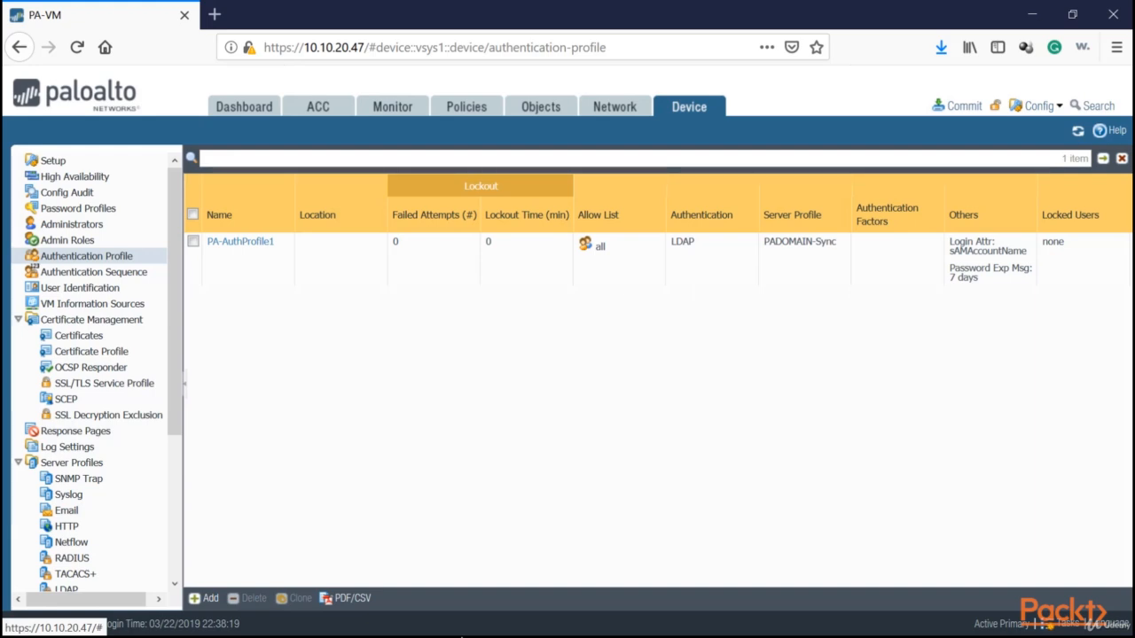
Create PA-AuthProfile2 using Local Database authentication with Allow List set to all.
left_click(203, 599)
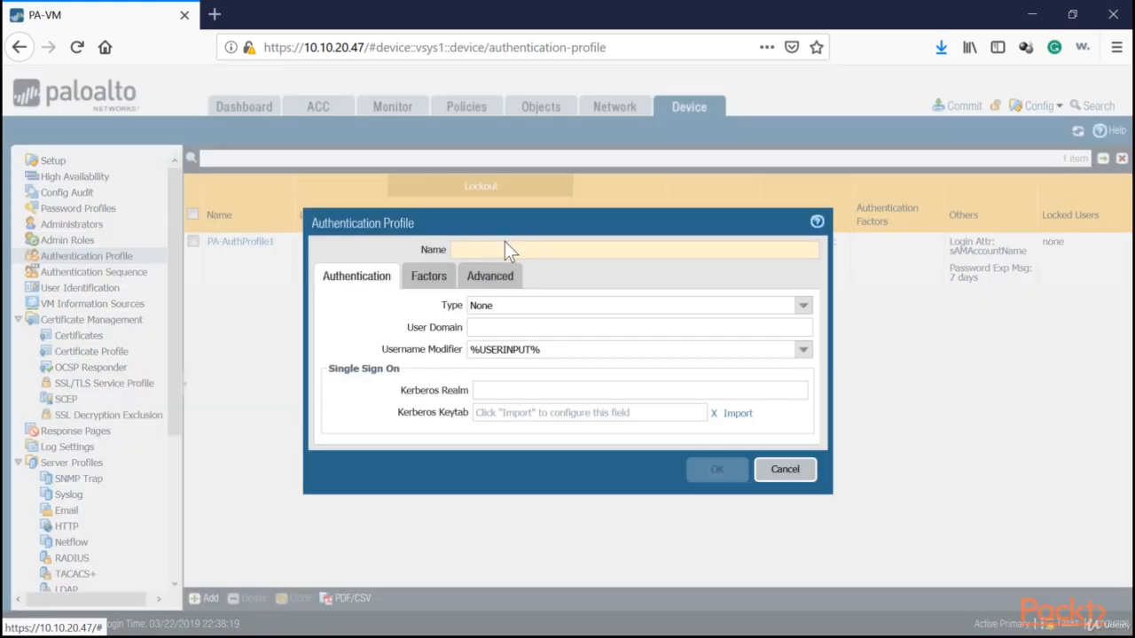
type("PA-A")
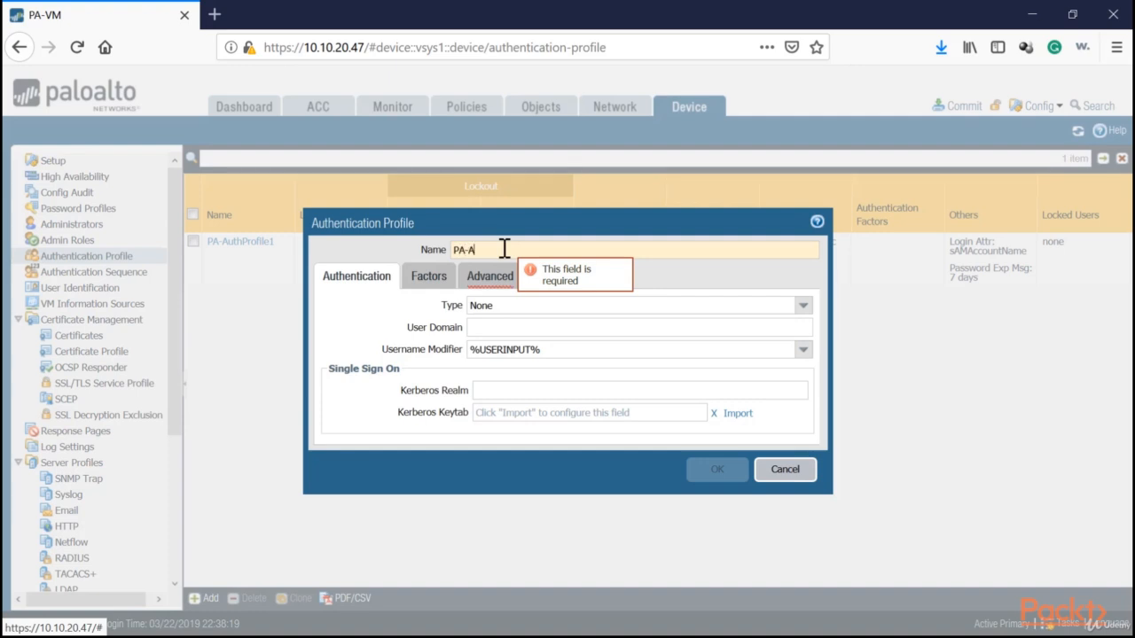
type("uthProfile2")
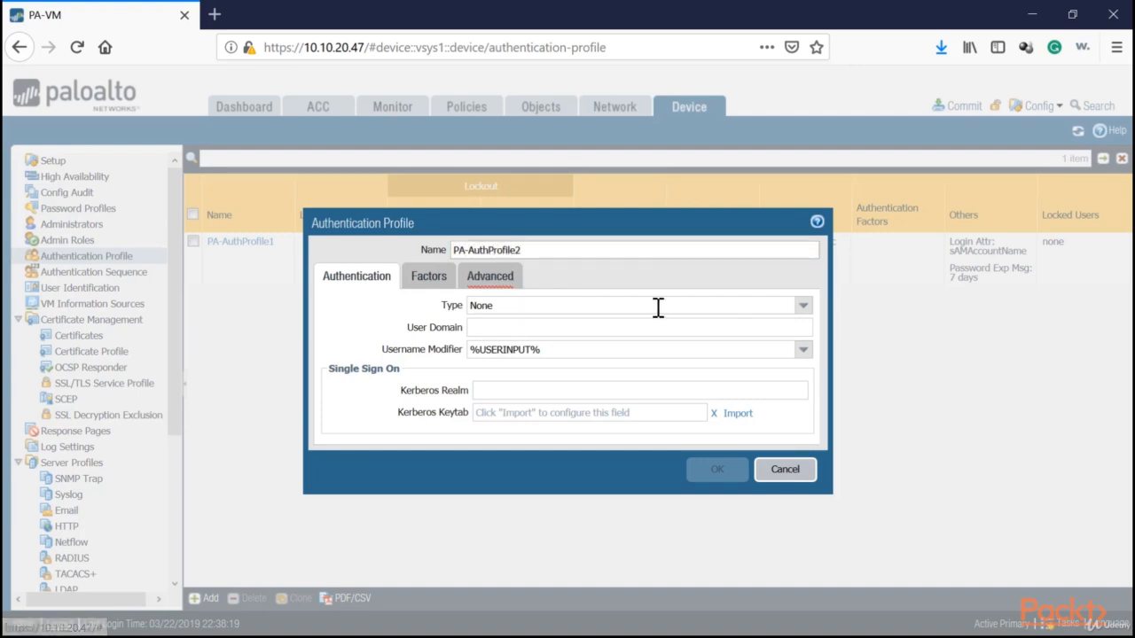
left_click(804, 306)
left_click(495, 340)
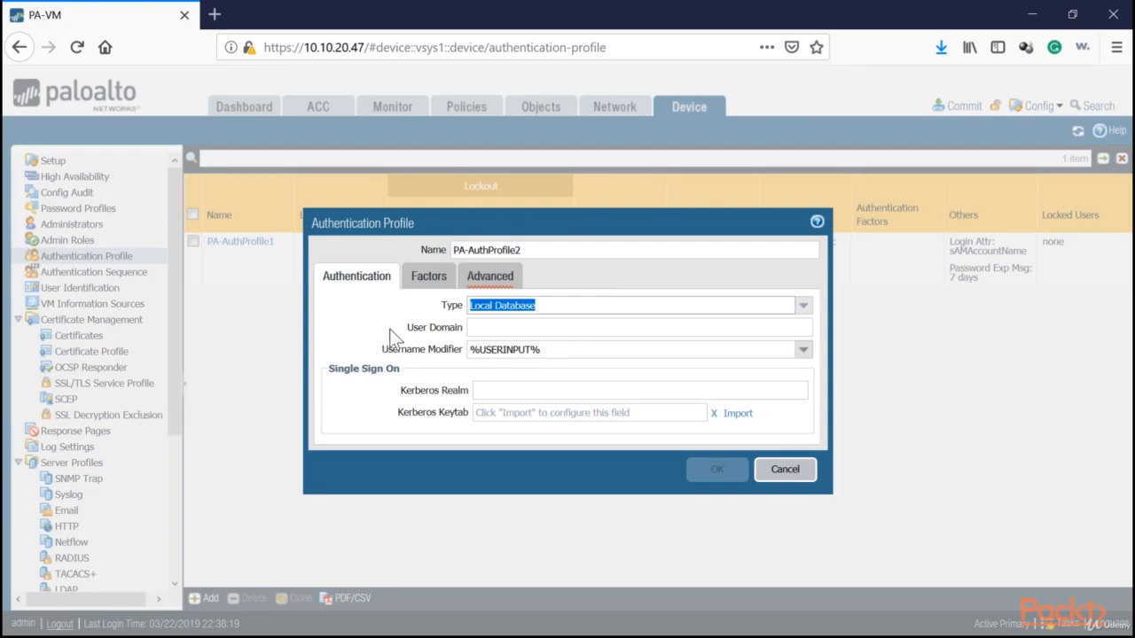
left_click(505, 275)
left_click(350, 482)
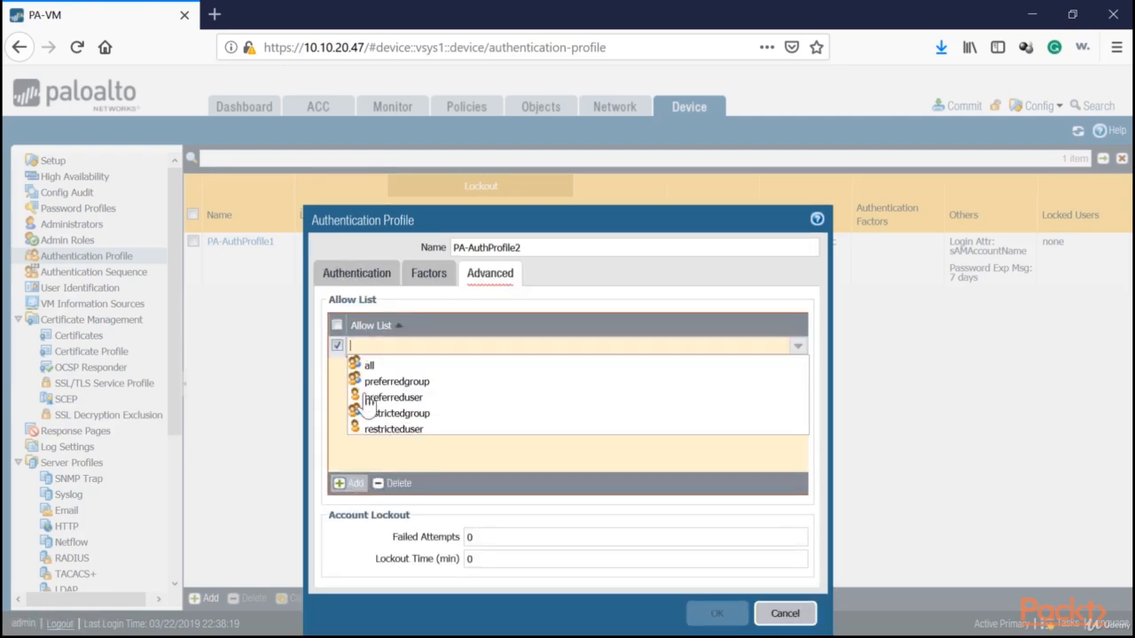
left_click(368, 361)
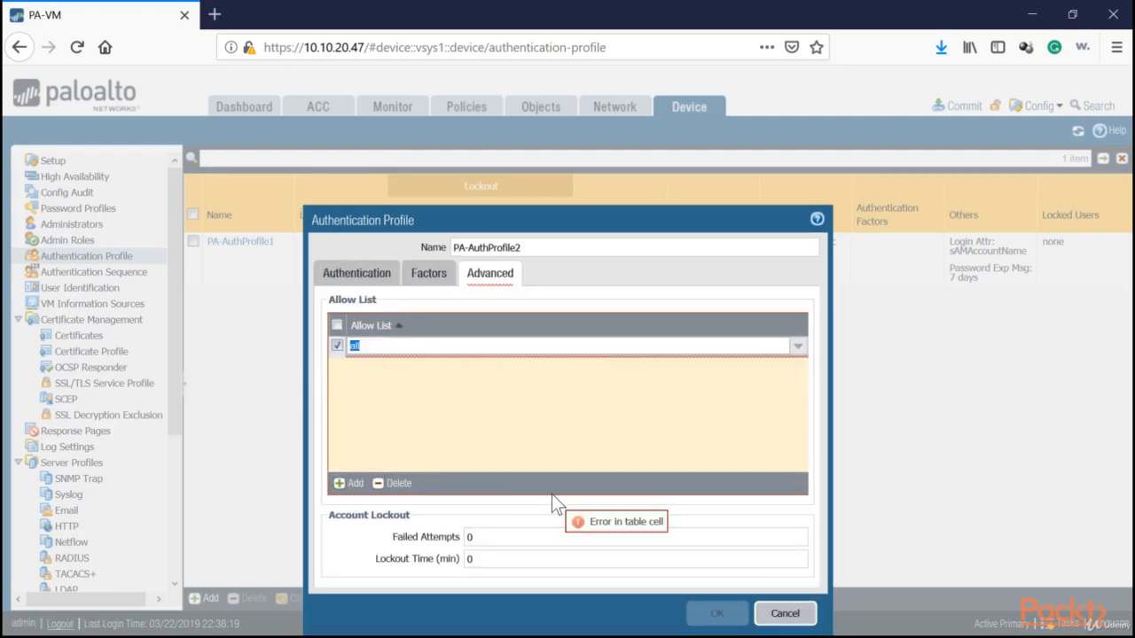
left_click(497, 451)
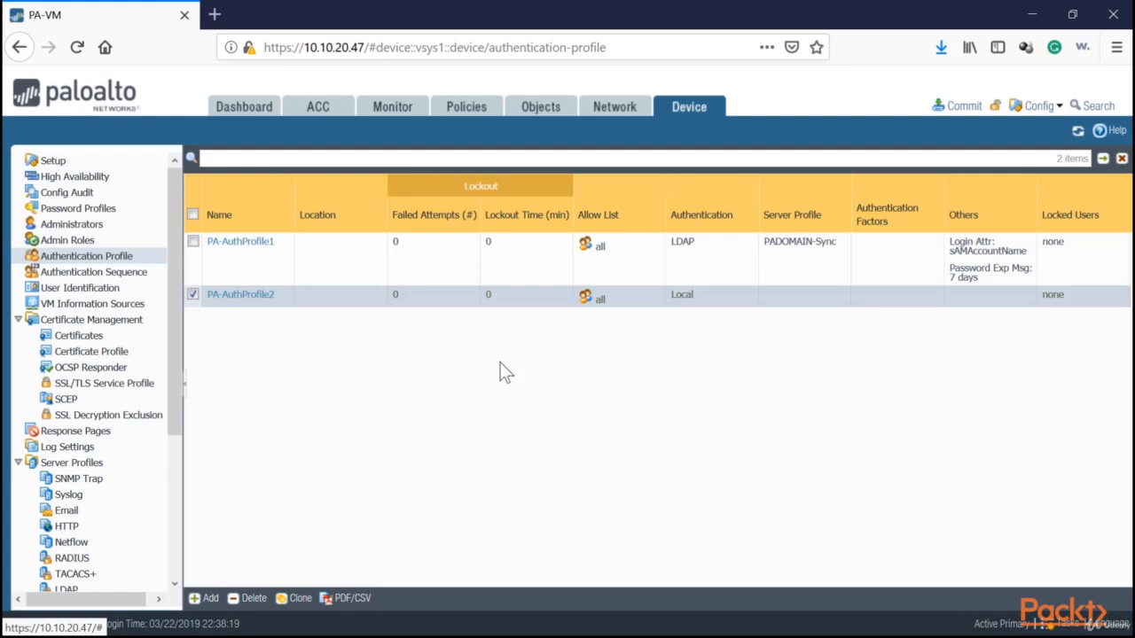
Add PA-AuthProfile2 after PA-AuthProfile1 in the PA-AuthSeq authentication sequence and save it.
left_click(113, 273)
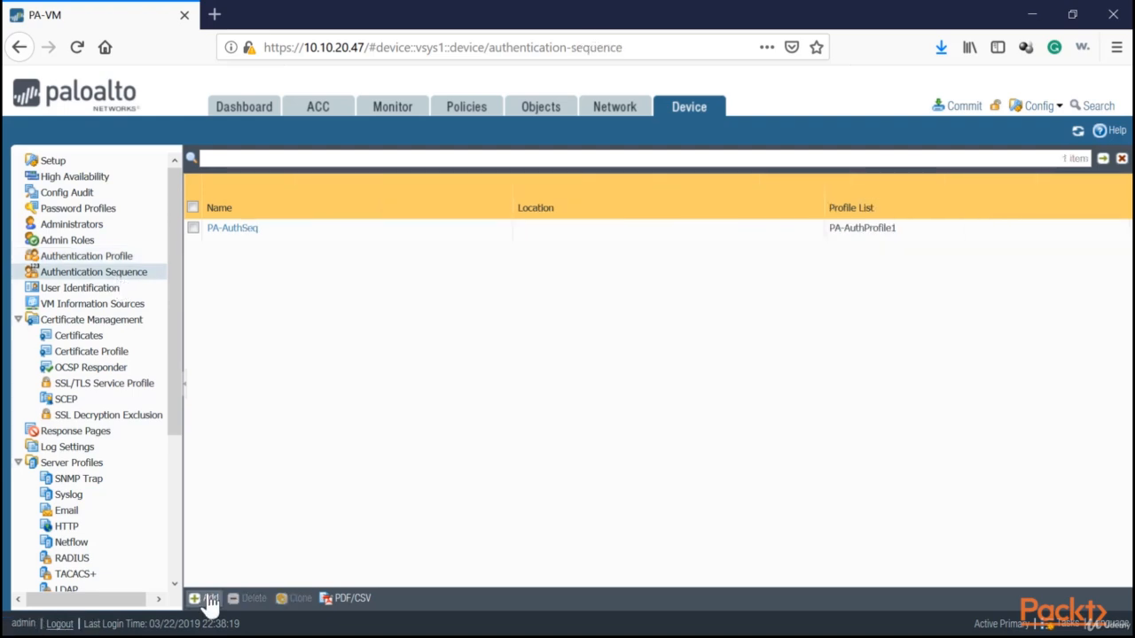
left_click(234, 228)
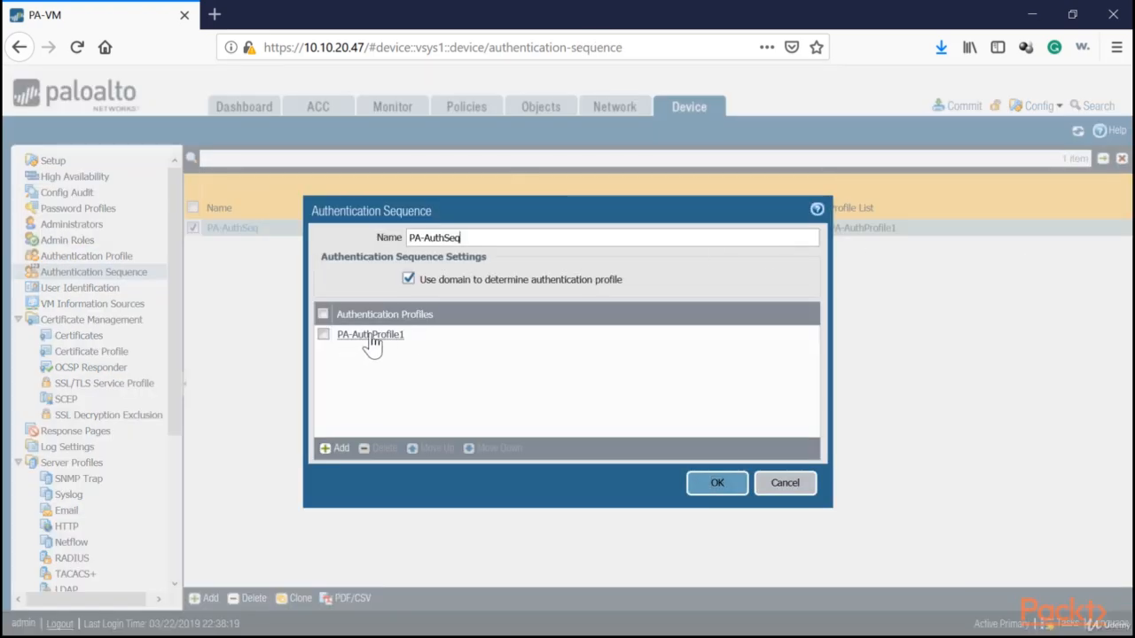
left_click(337, 448)
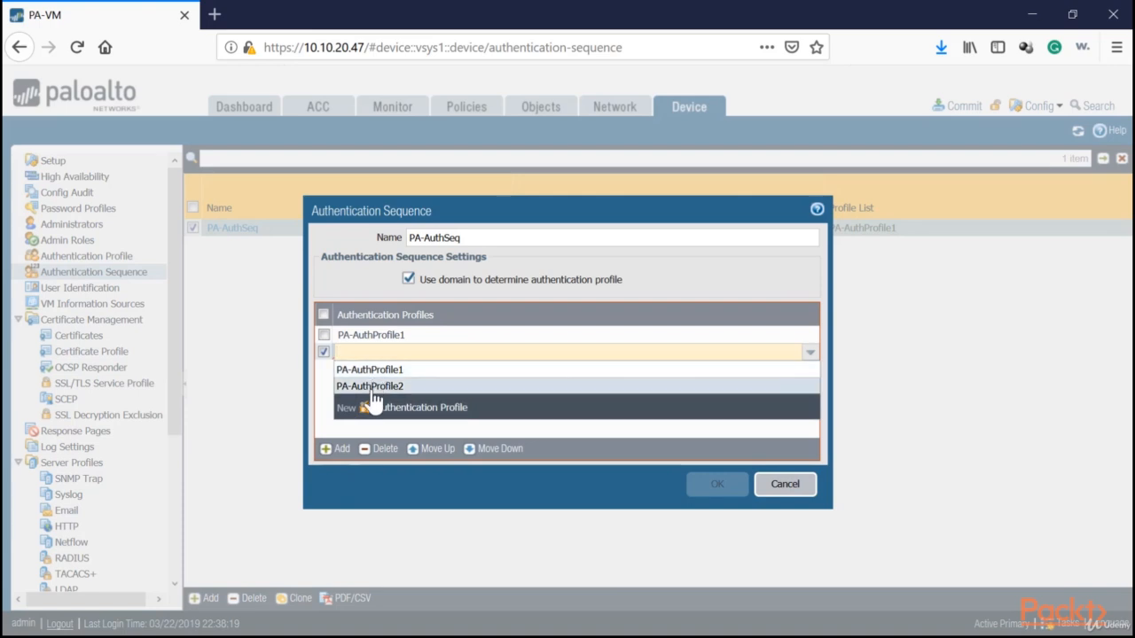
left_click(376, 387)
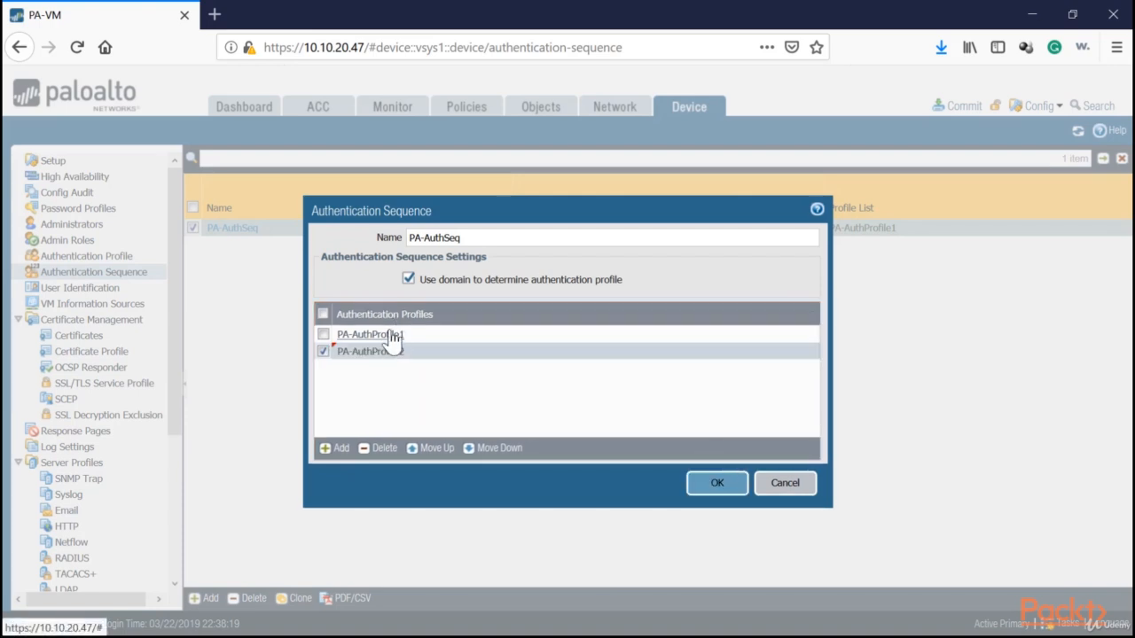
left_click(449, 337)
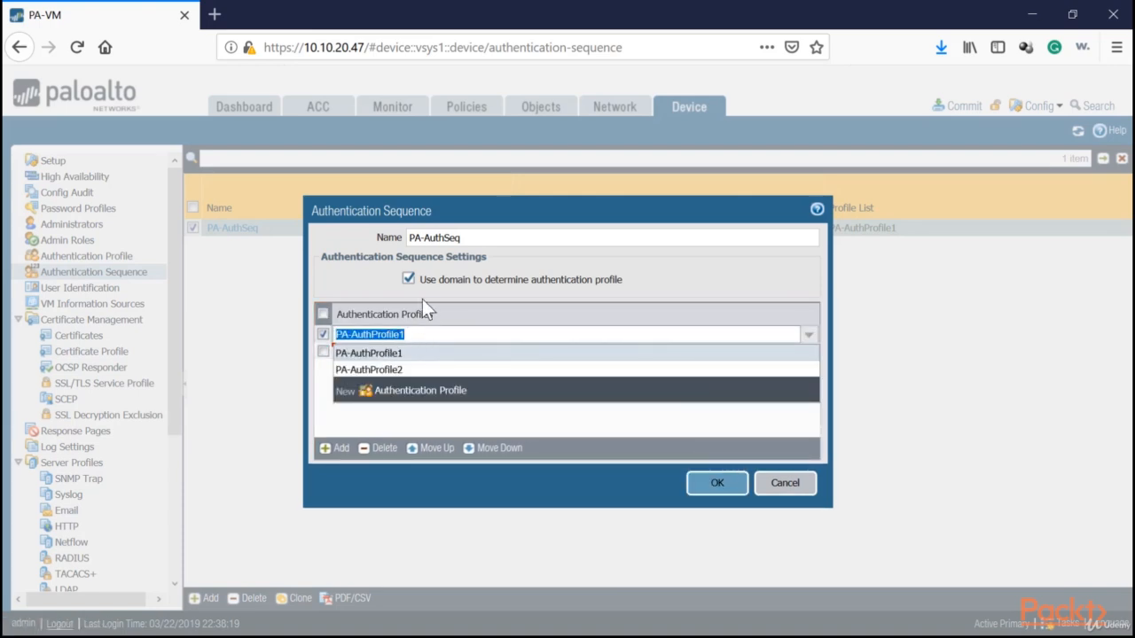
left_click(422, 299)
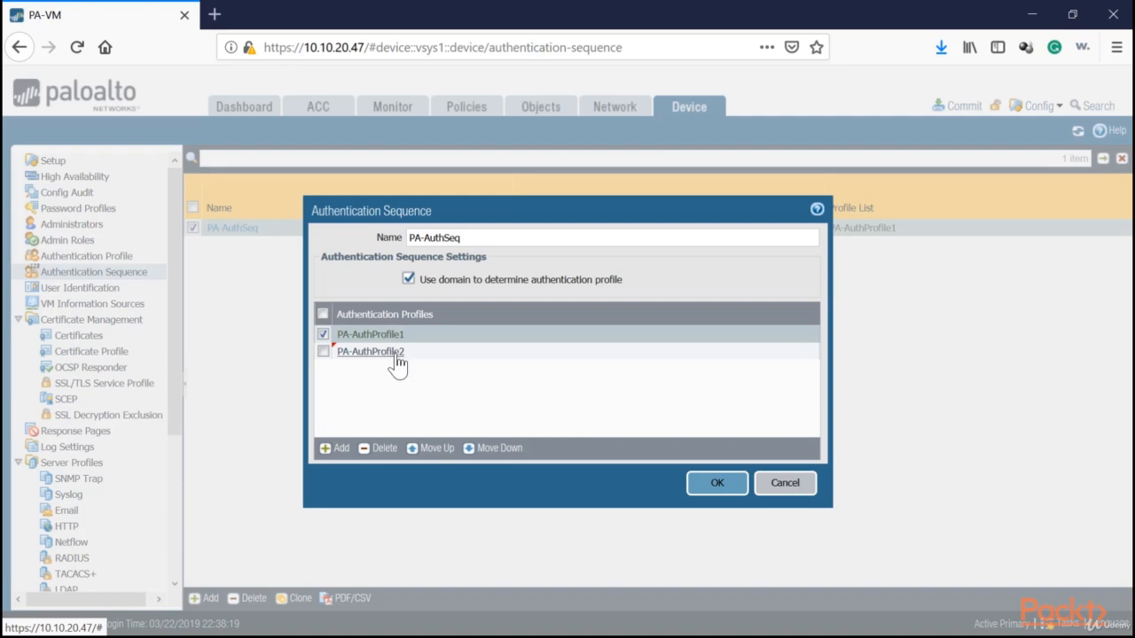
left_click(717, 484)
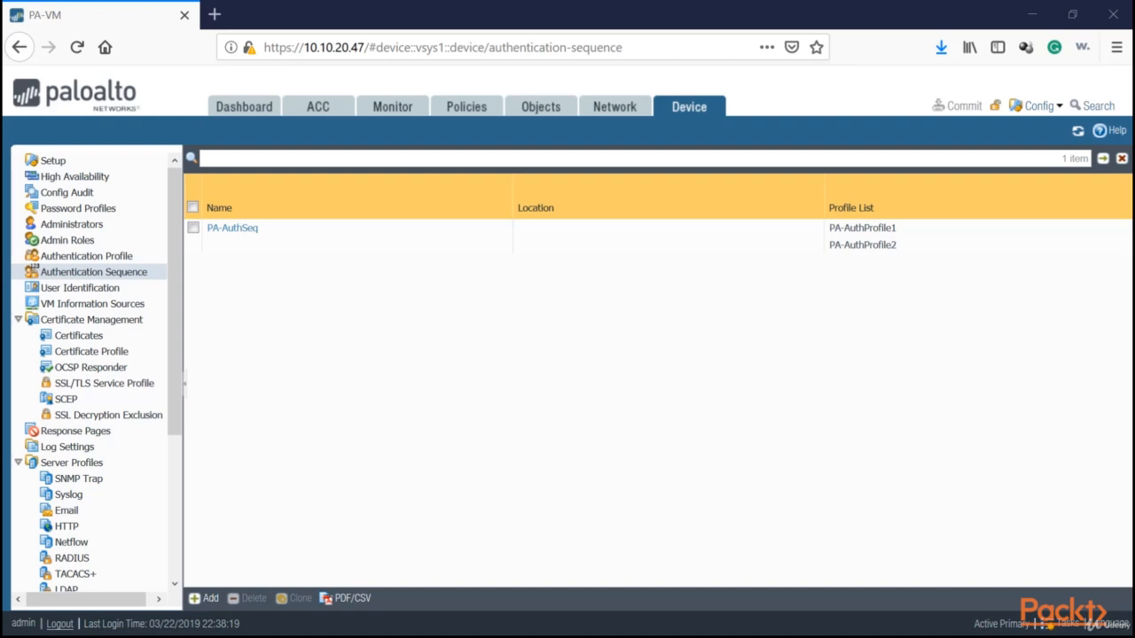
Add padomain1-dc1 at 10.10.20.45 as a monitored server under User Identification Server Monitoring.
left_click(79, 298)
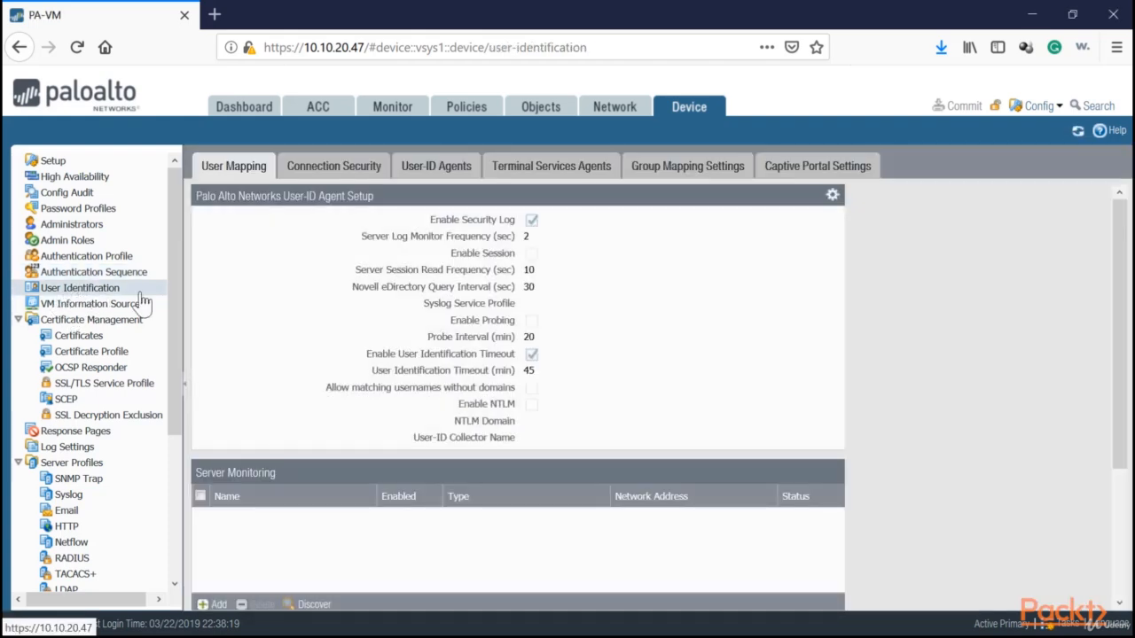
scroll(219, 493, "down", 3)
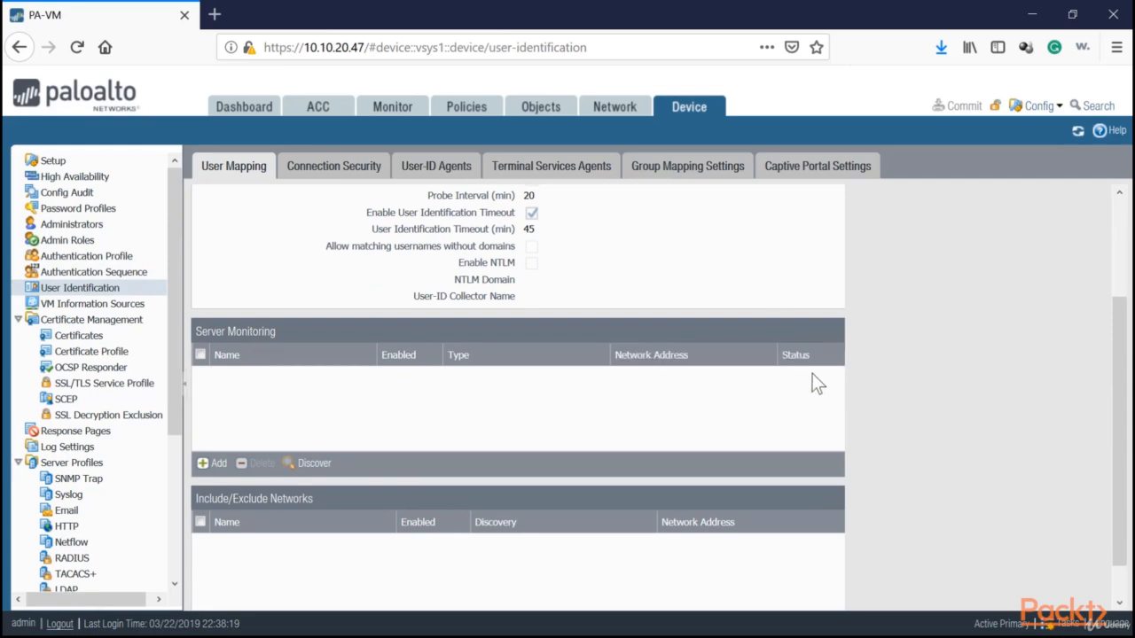
left_click(206, 463)
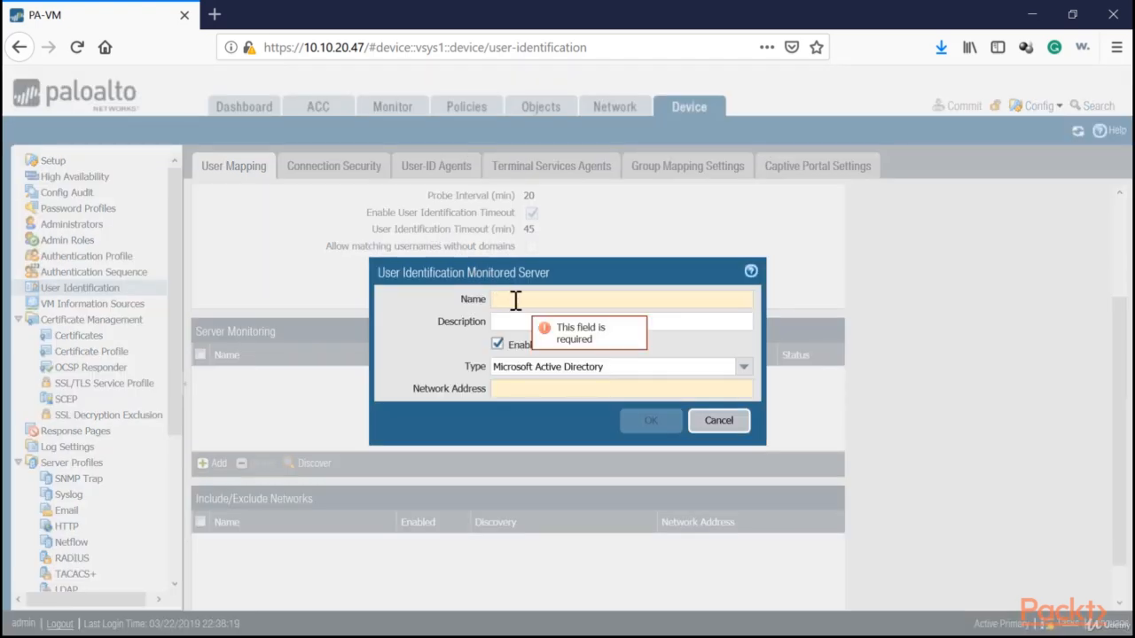
type("padomain1")
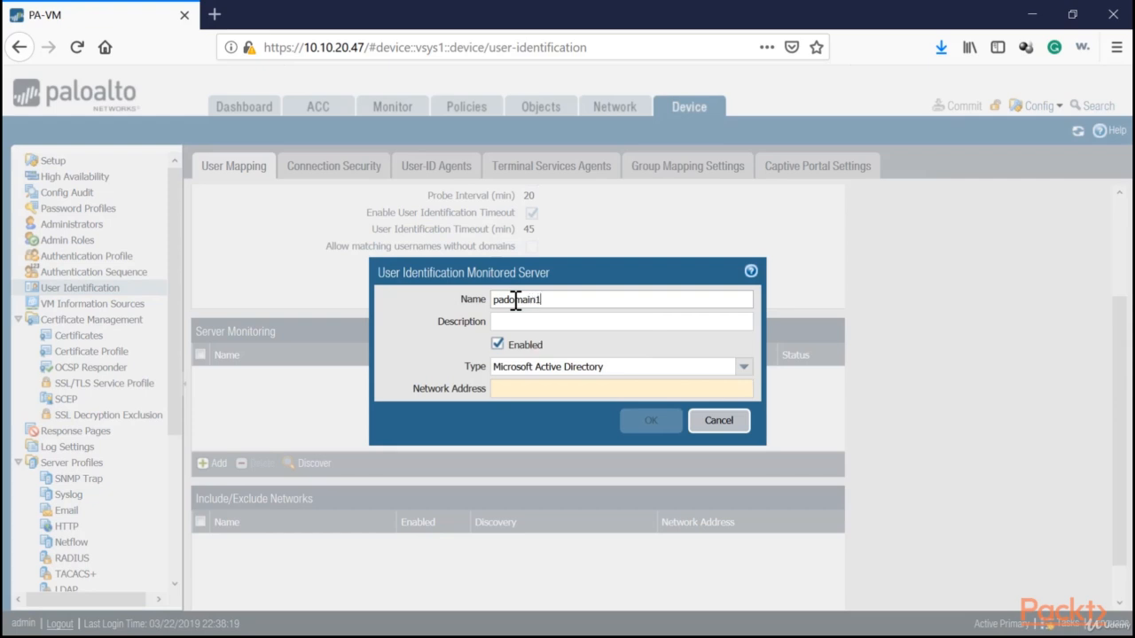
type("-dc1")
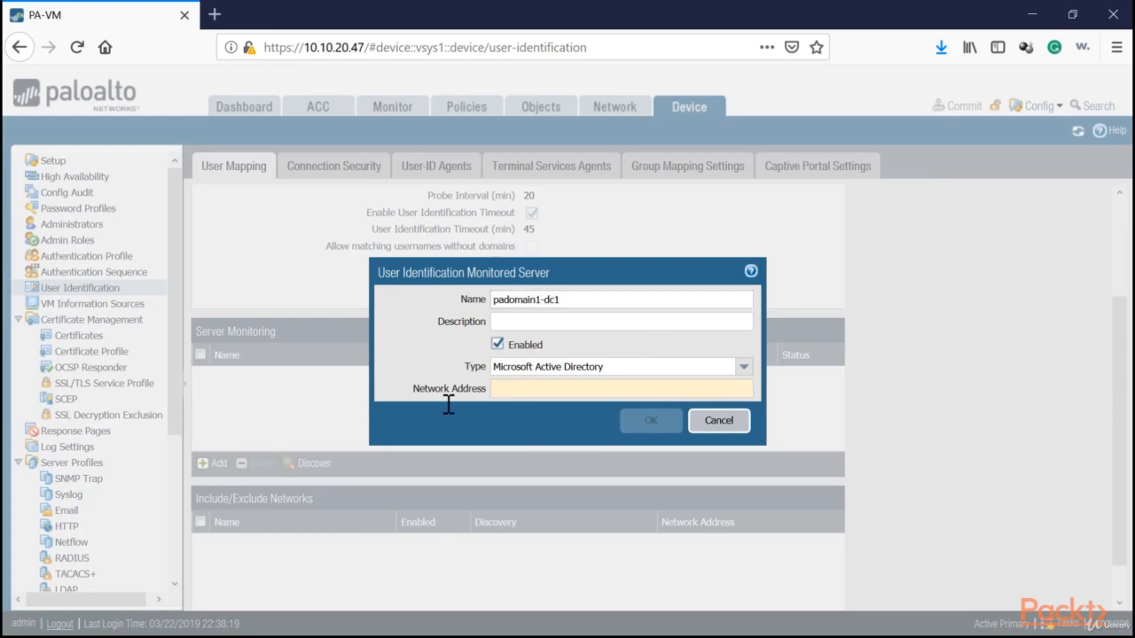
type("10.10.20")
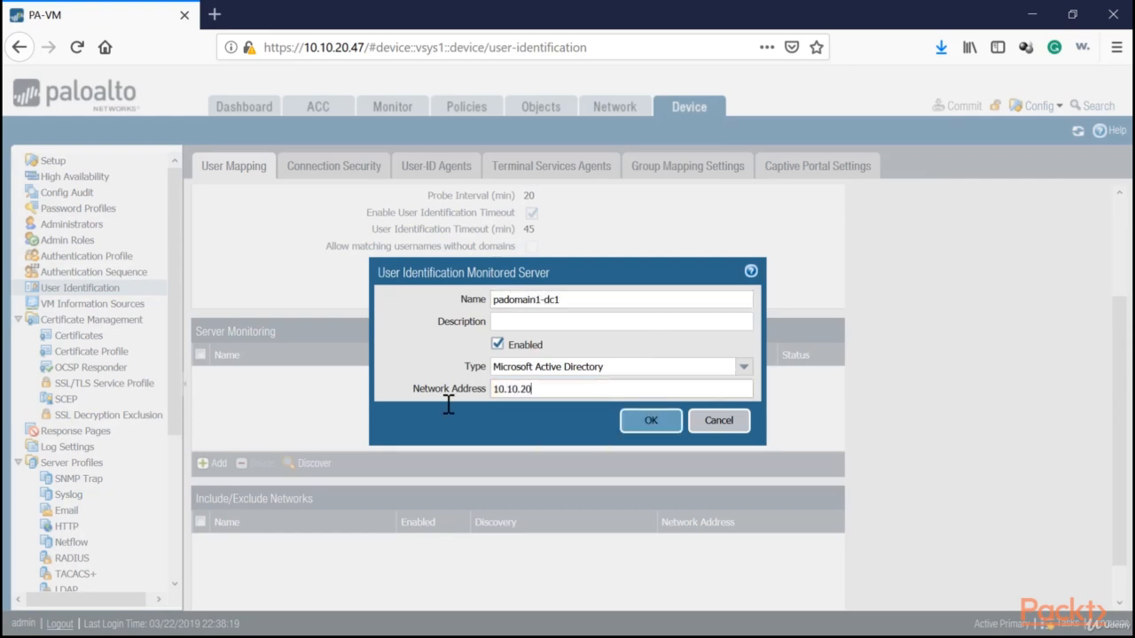
type(".45")
left_click(640, 424)
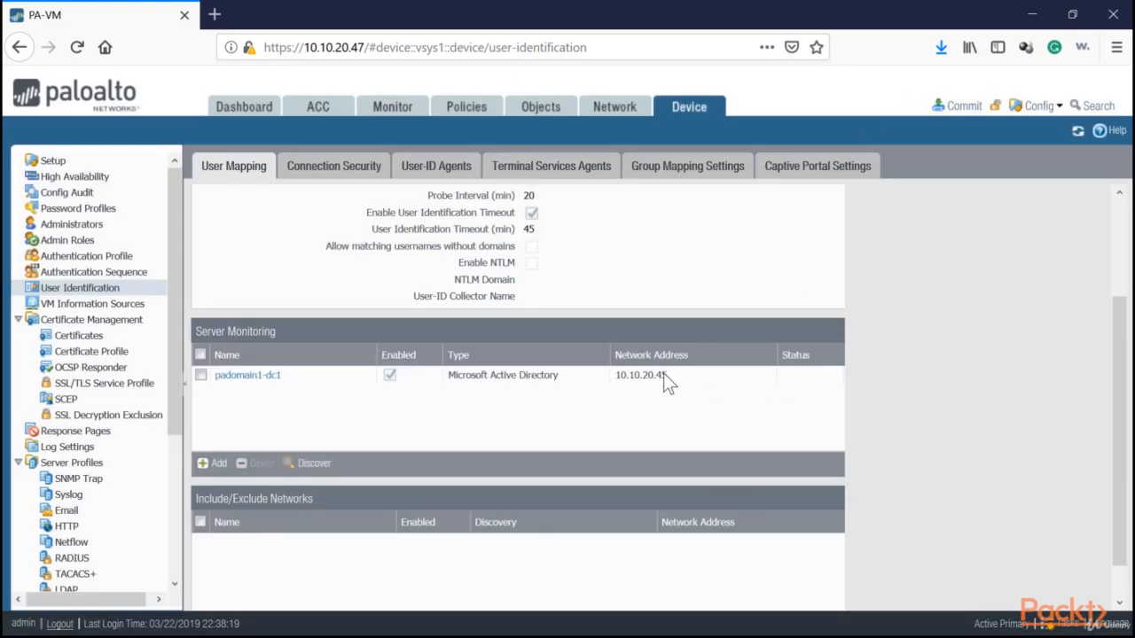
Commit the pending configuration, check the padomain1-dc1 entry, and go to Group Mapping Settings.
left_click(962, 105)
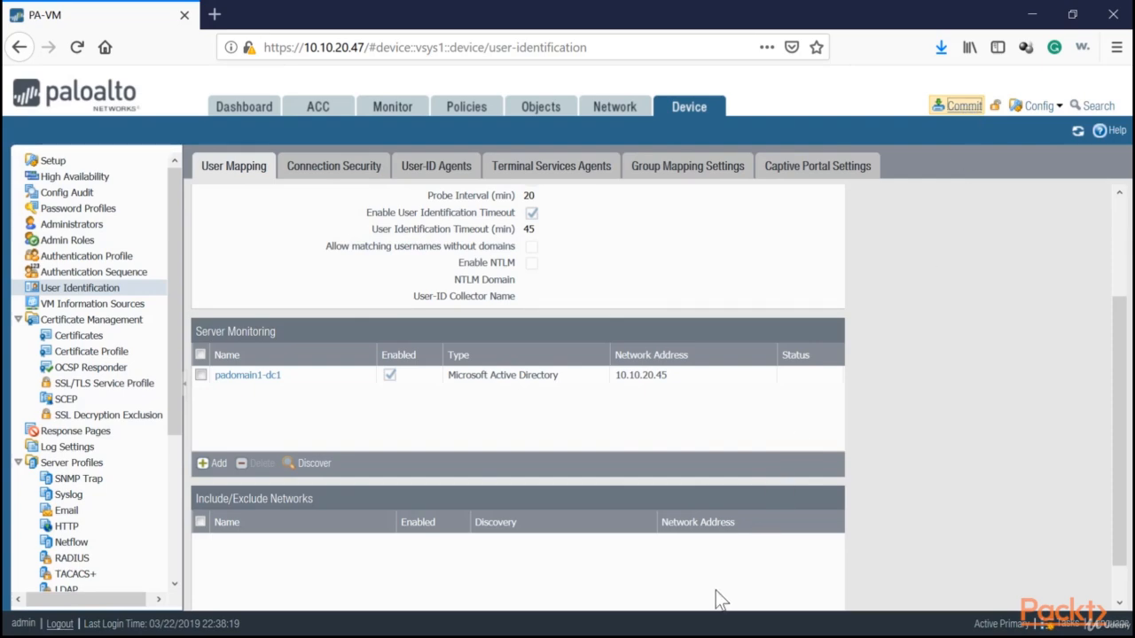
left_click(715, 552)
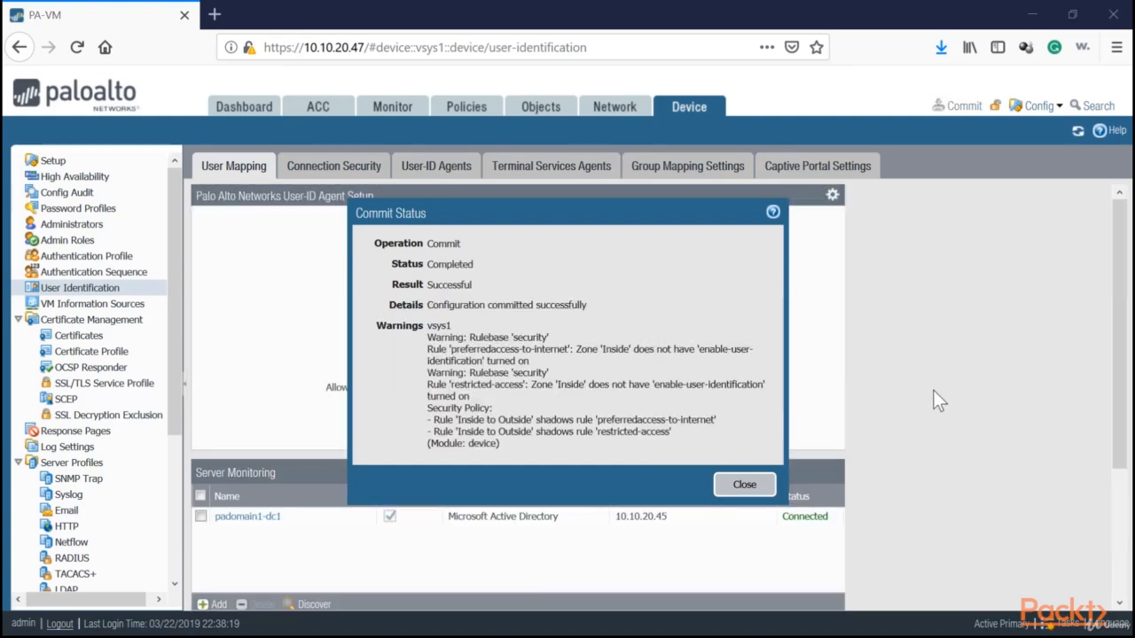
left_click(745, 485)
left_click(771, 519)
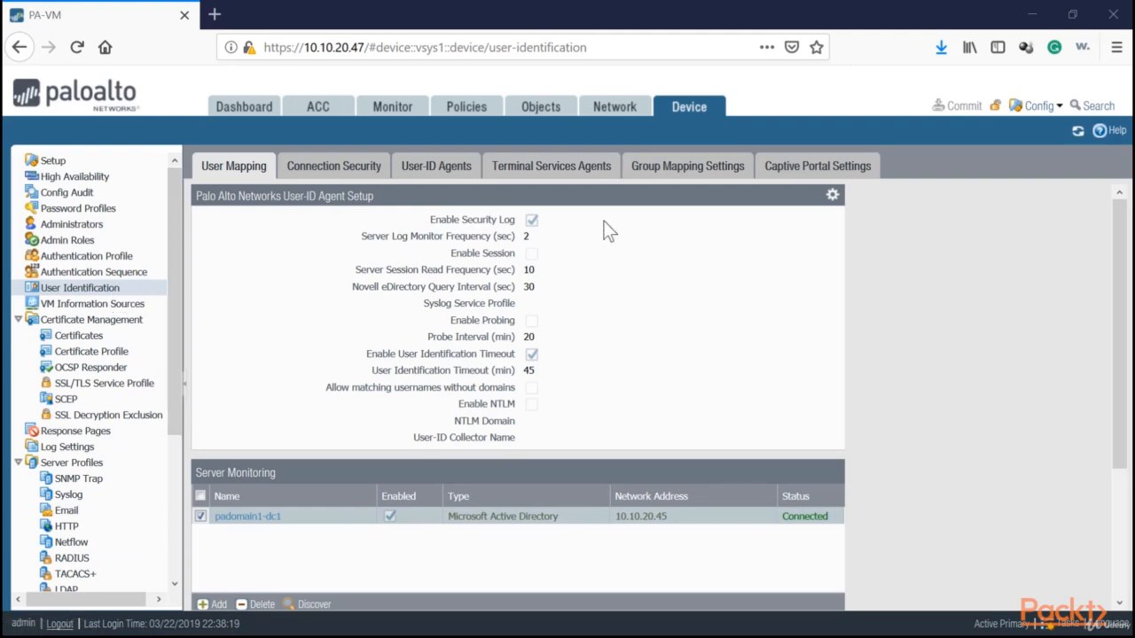
left_click(674, 177)
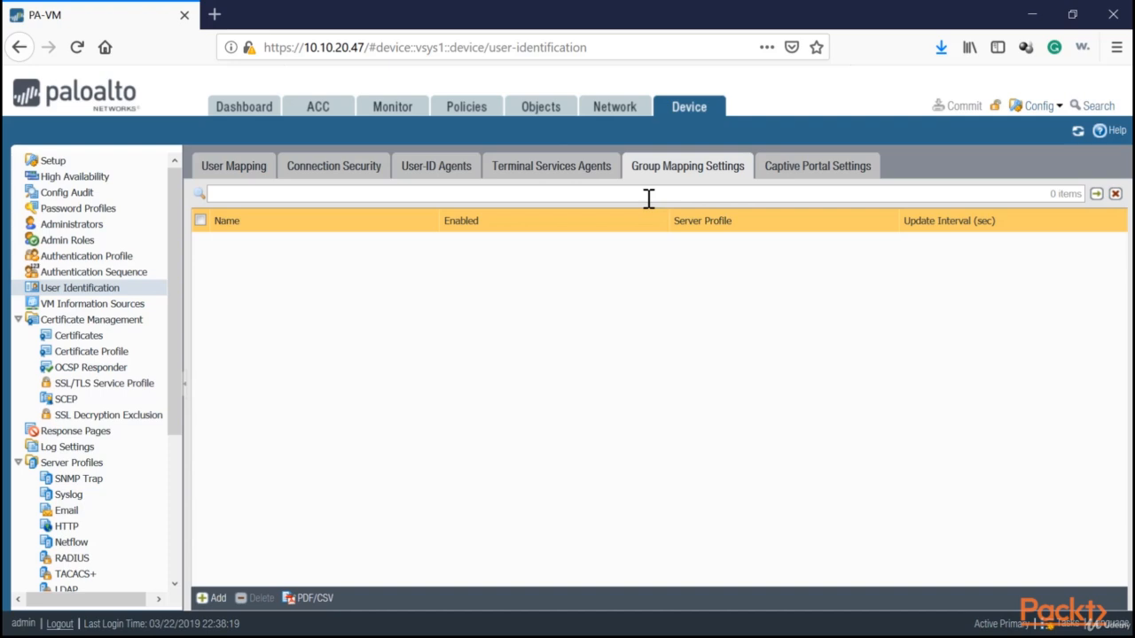
Add a group mapping named Padomain-GroupMapping using the PADOMAIN-Sync server profile.
left_click(213, 598)
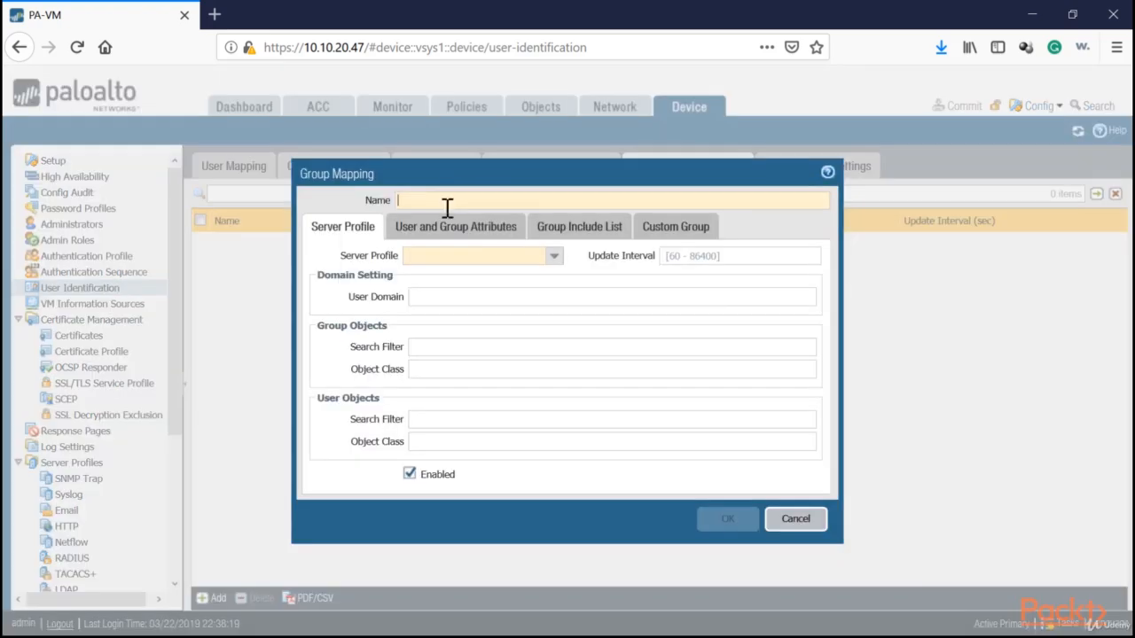
type("P")
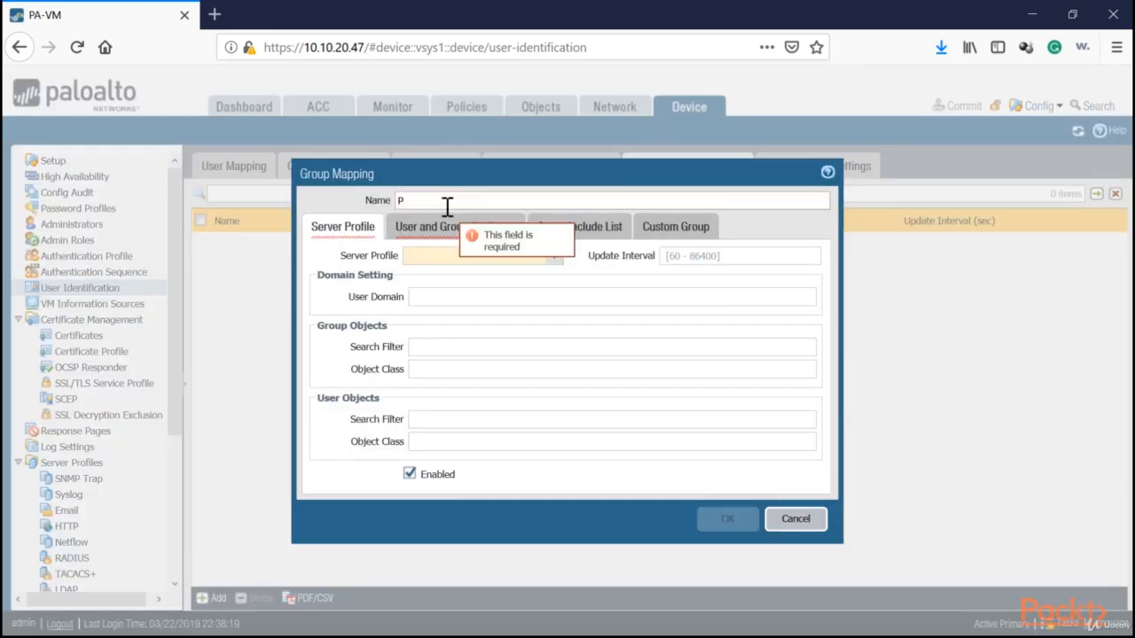
type("adomain-GroupMapping")
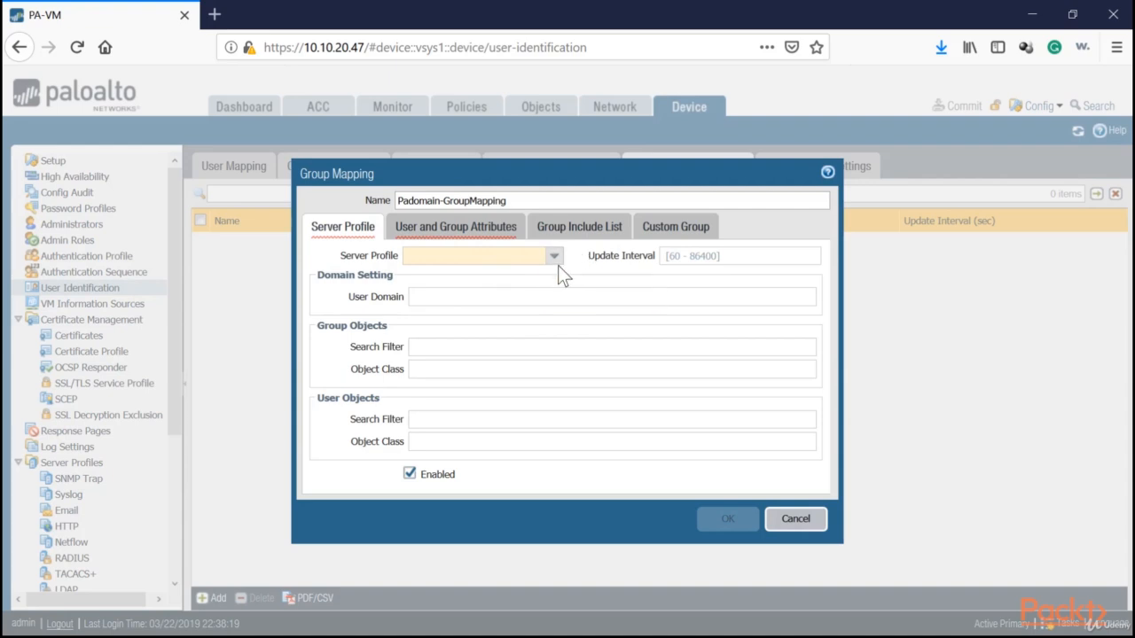
left_click(556, 259)
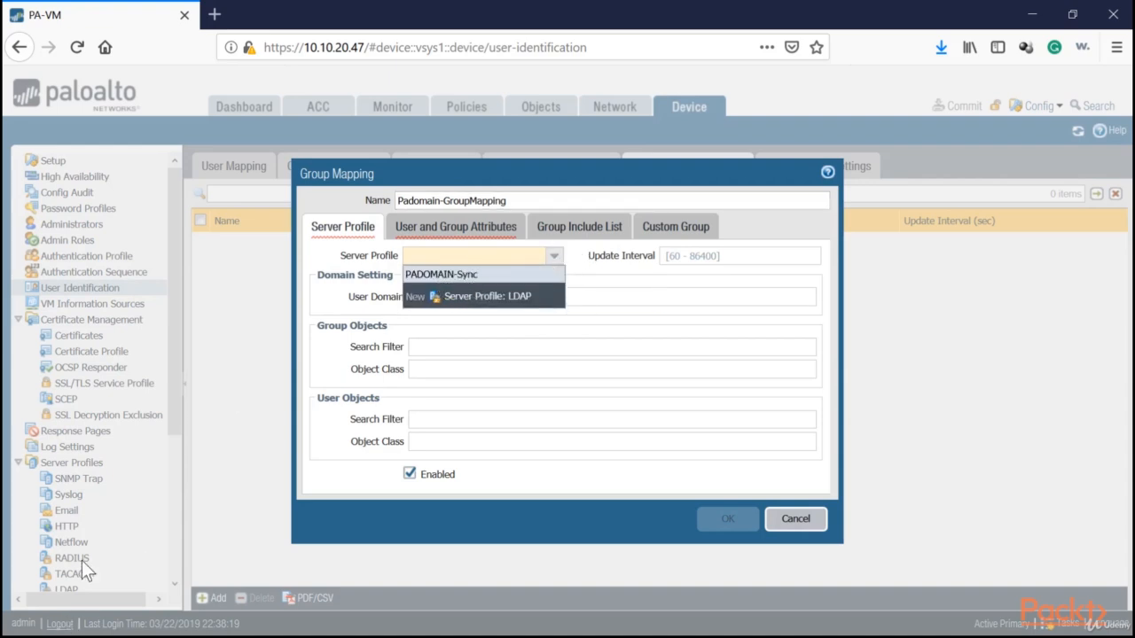
scroll(82, 562, "down", 2)
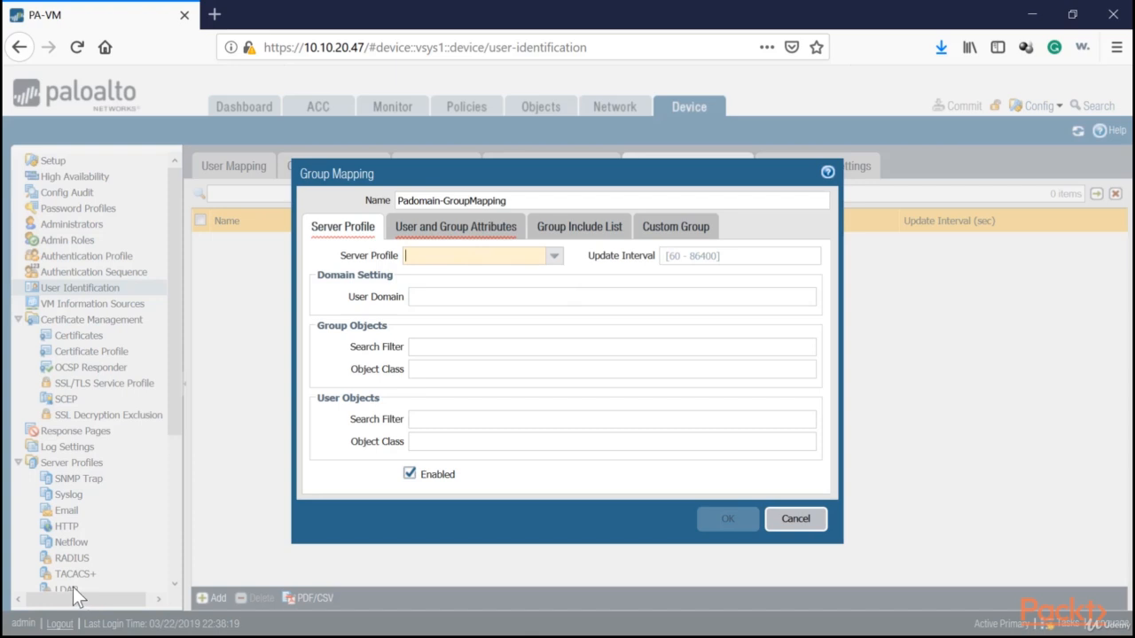
left_click(554, 257)
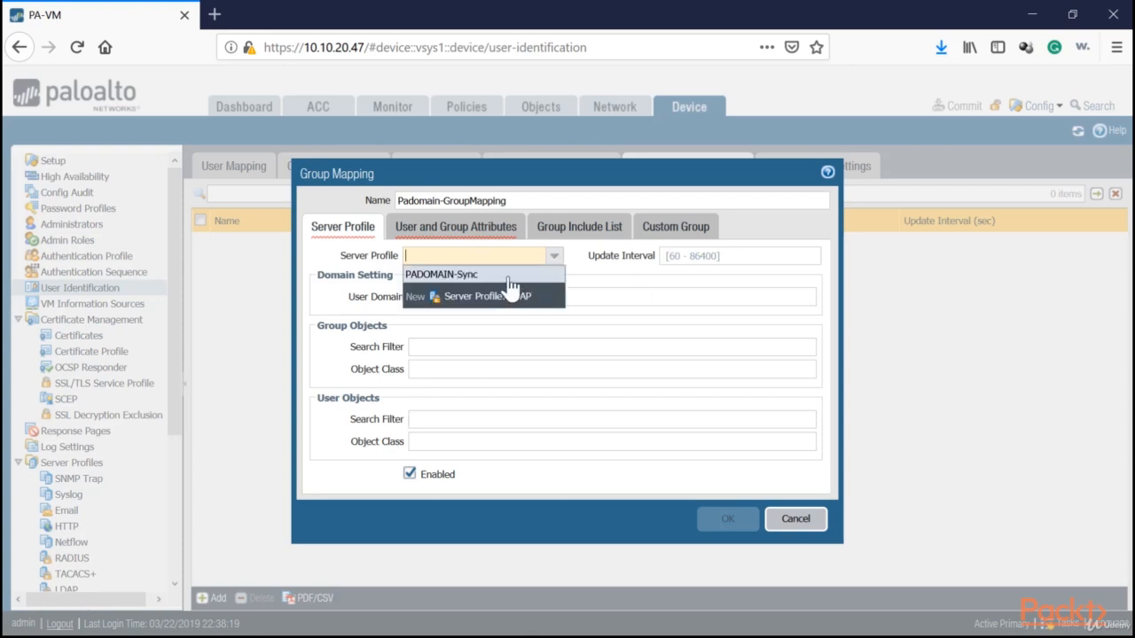
left_click(469, 276)
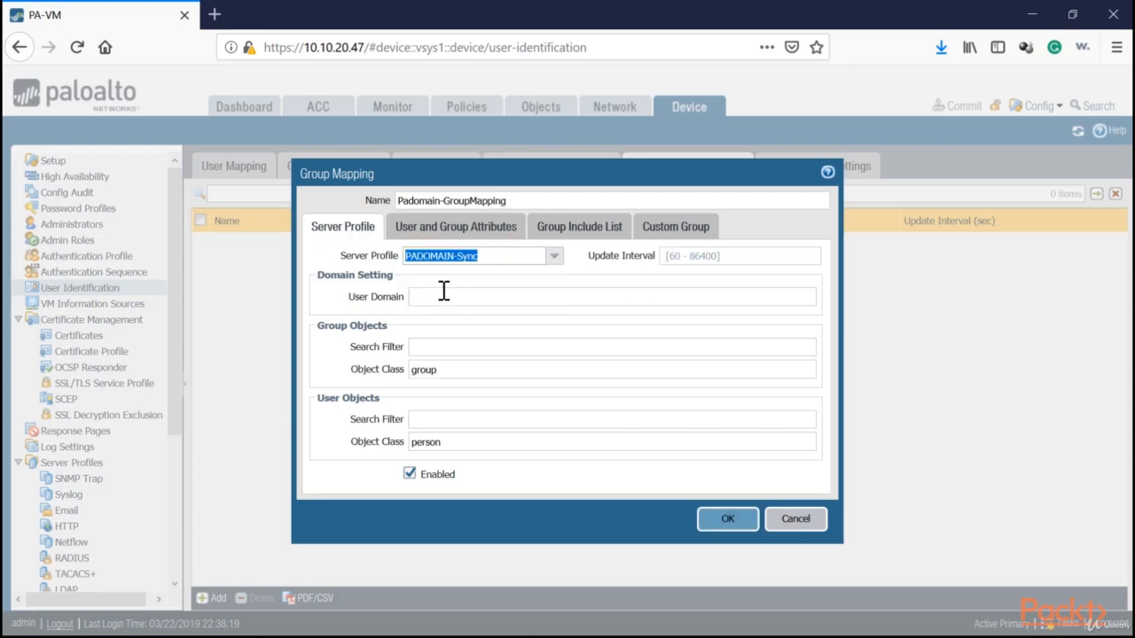
Set the user domain to padomain.local and review the user and group attributes.
left_click(443, 291)
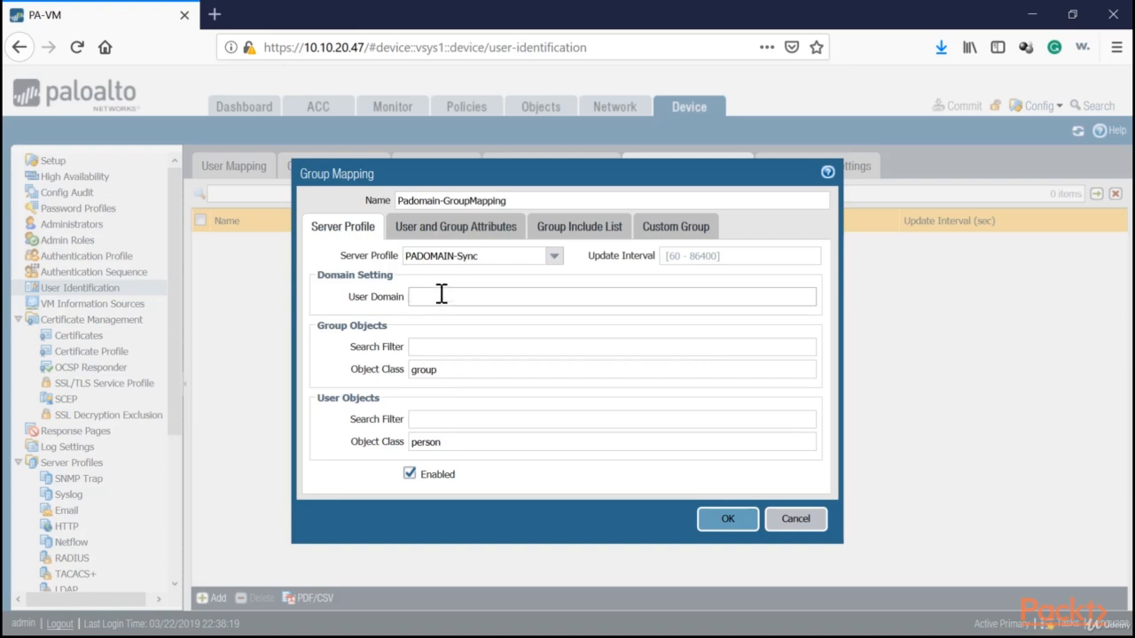
left_click_drag(449, 369, 377, 364)
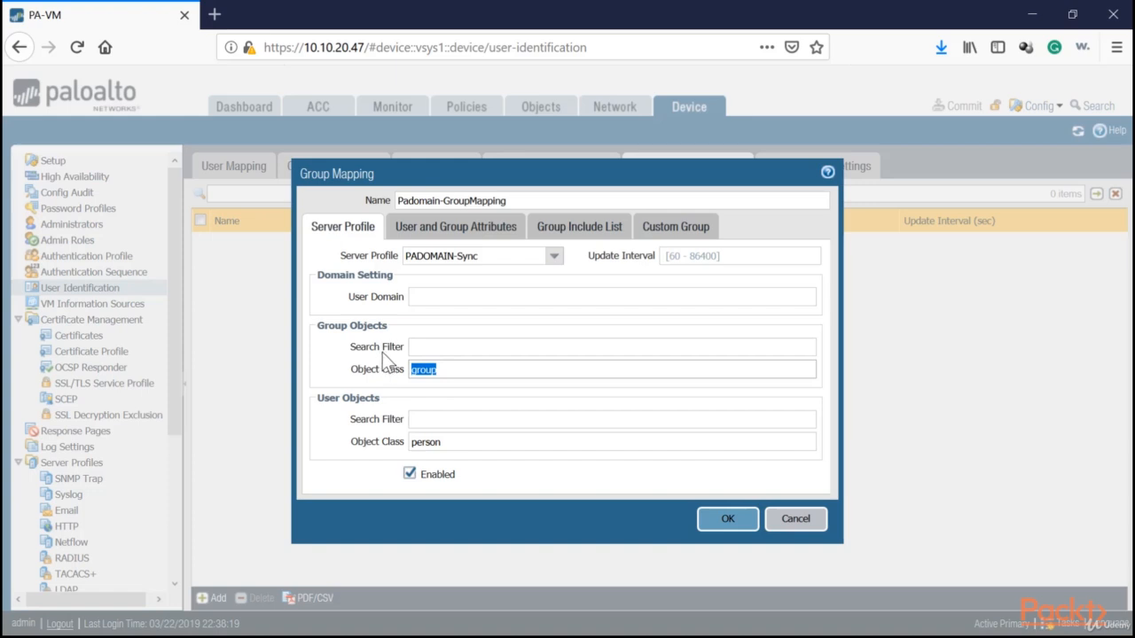
left_click(436, 300)
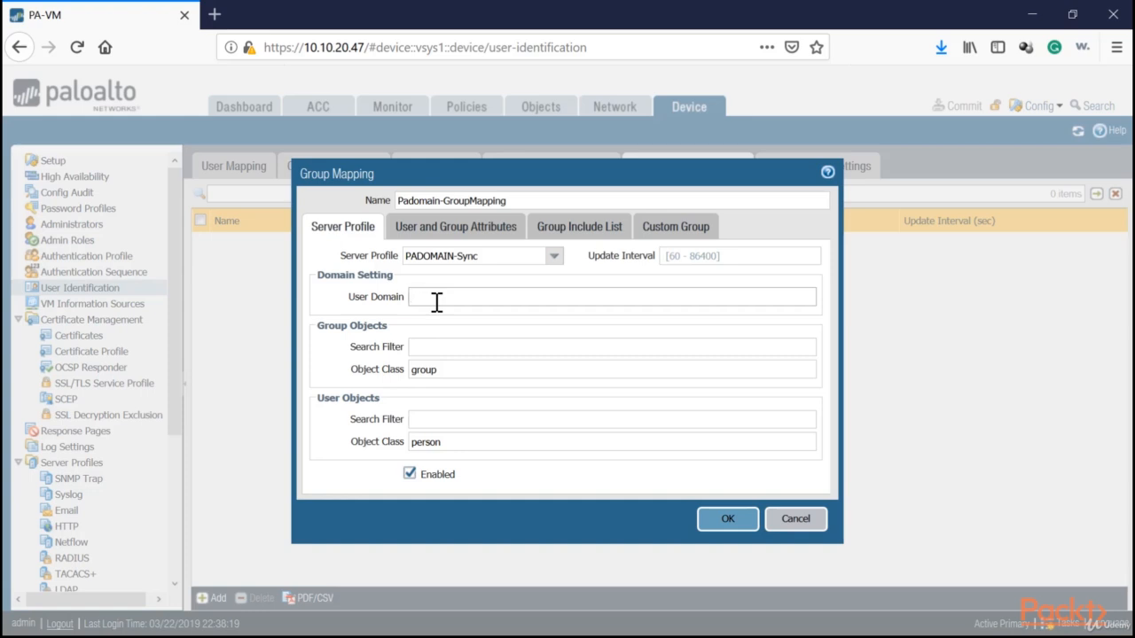
type("padomain.local")
left_click(443, 233)
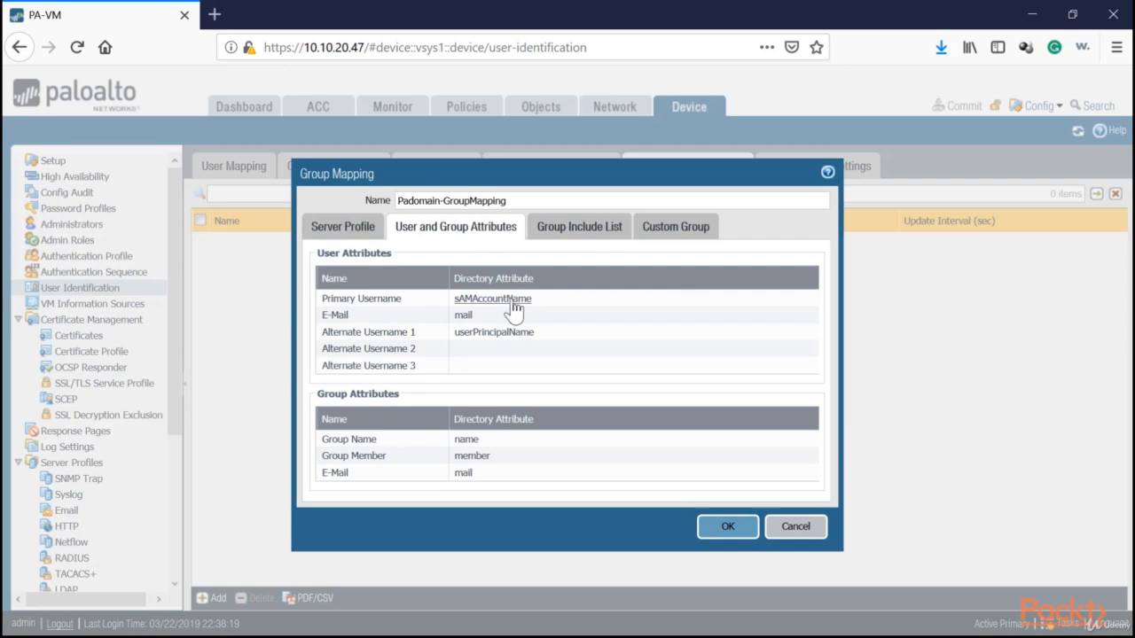
Browse the Group Include List to the cn=users container under DC=padomain,DC=local.
left_click(578, 226)
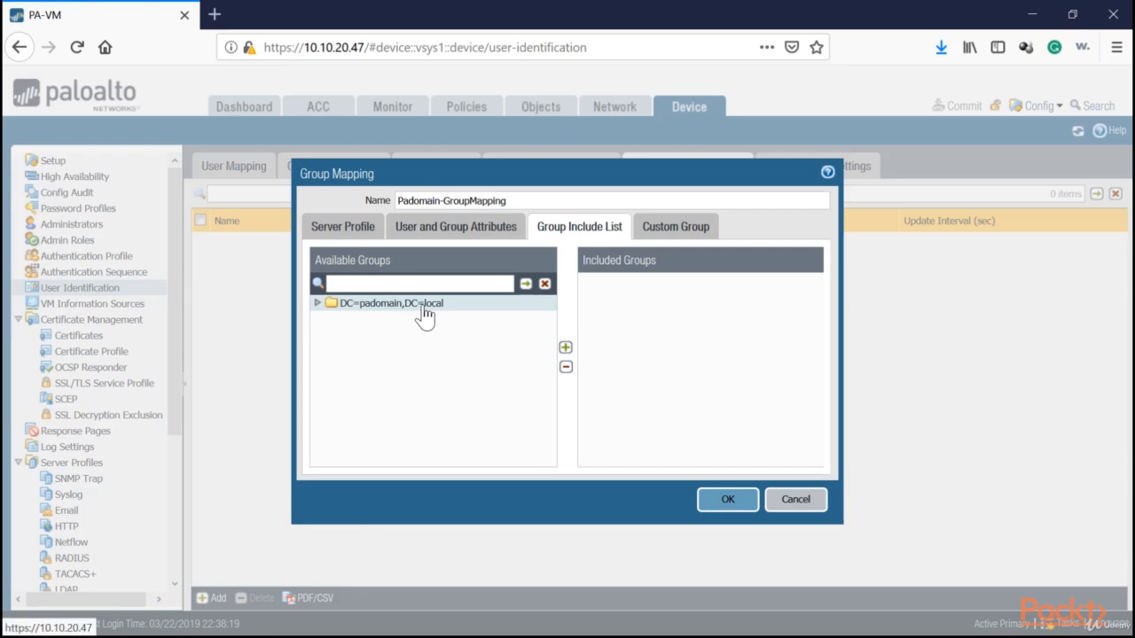
left_click(318, 303)
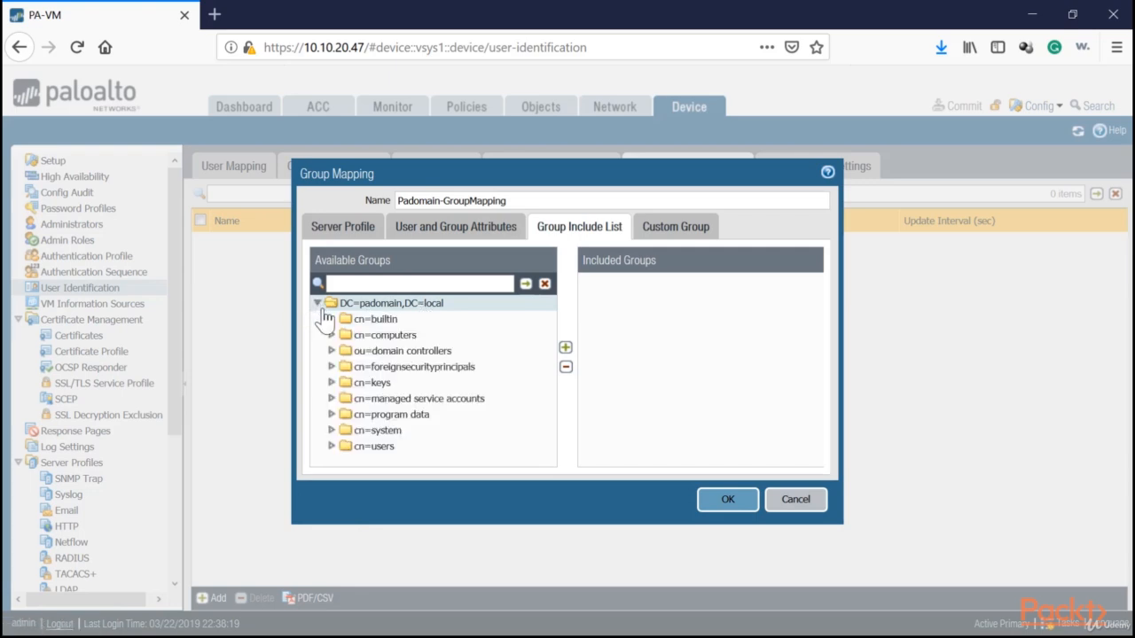
left_click(331, 446)
scroll(380, 444, "down", 6)
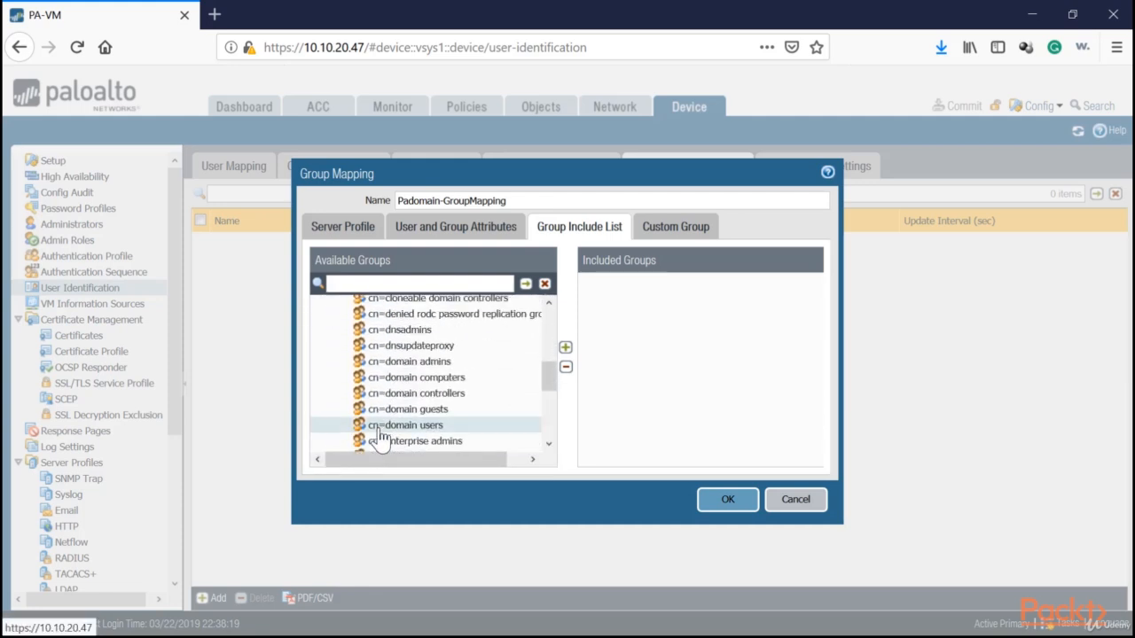
scroll(377, 439, "down", 3)
scroll(376, 417, "up", 2)
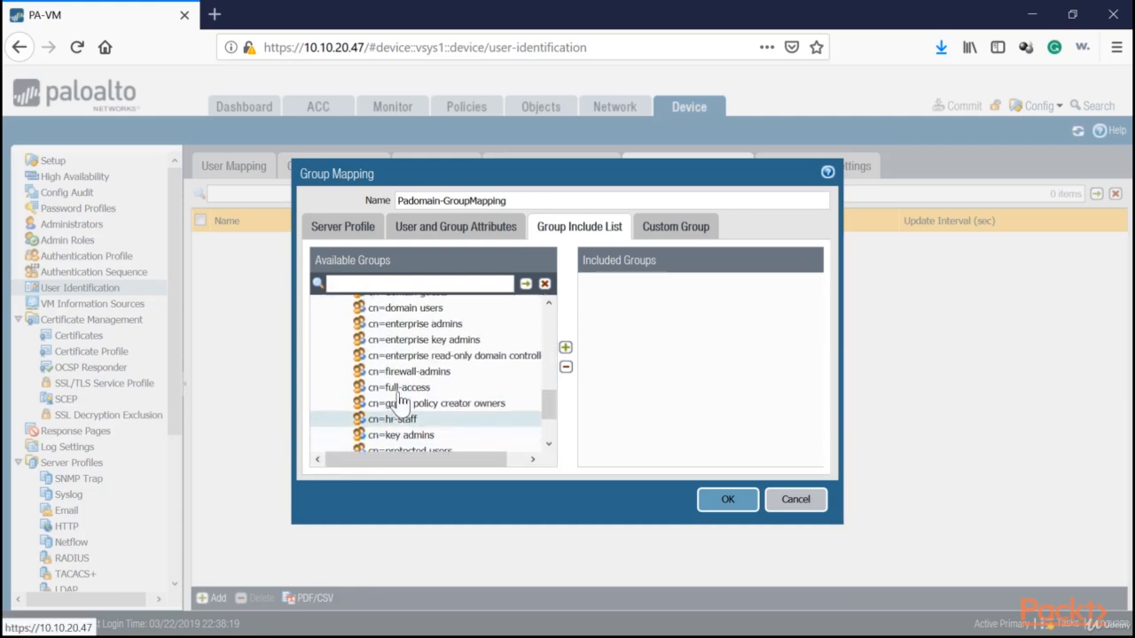
Include the firewall-admins, full-access, hr-staff and restricted-internet groups and save the mapping.
left_click(409, 373)
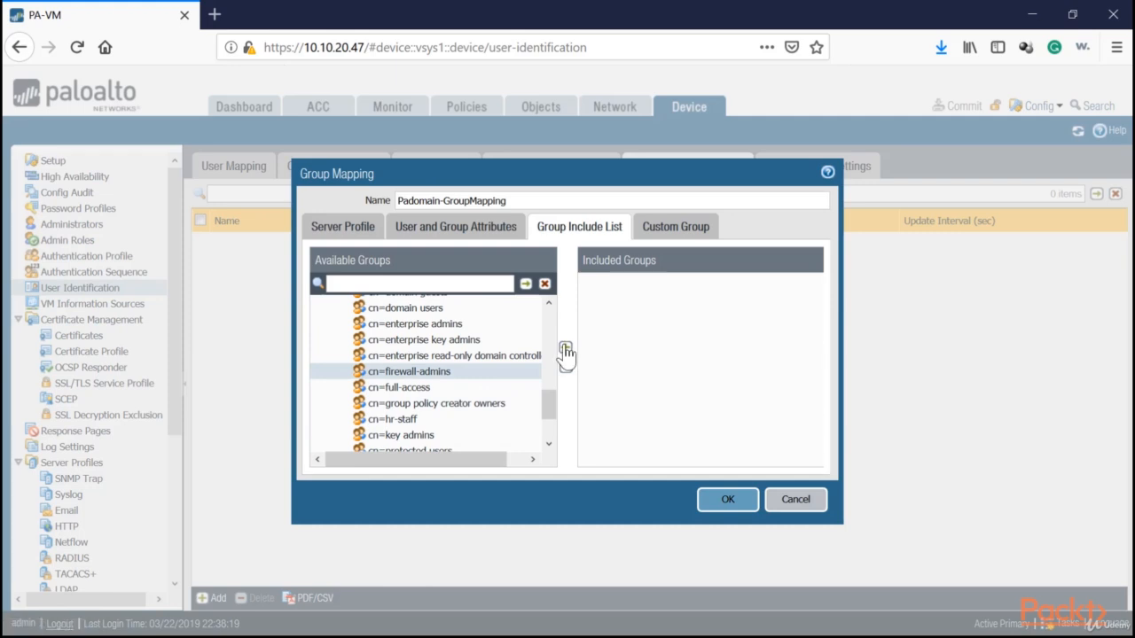
left_click(566, 347)
left_click(527, 387)
left_click(565, 347)
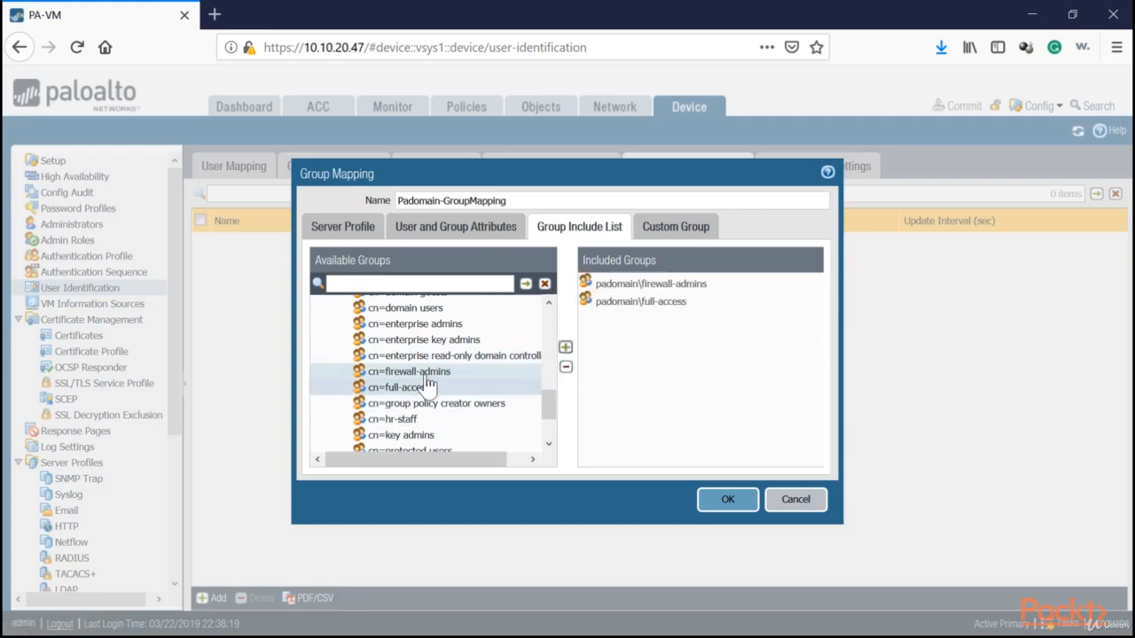
scroll(426, 390, "down", 2)
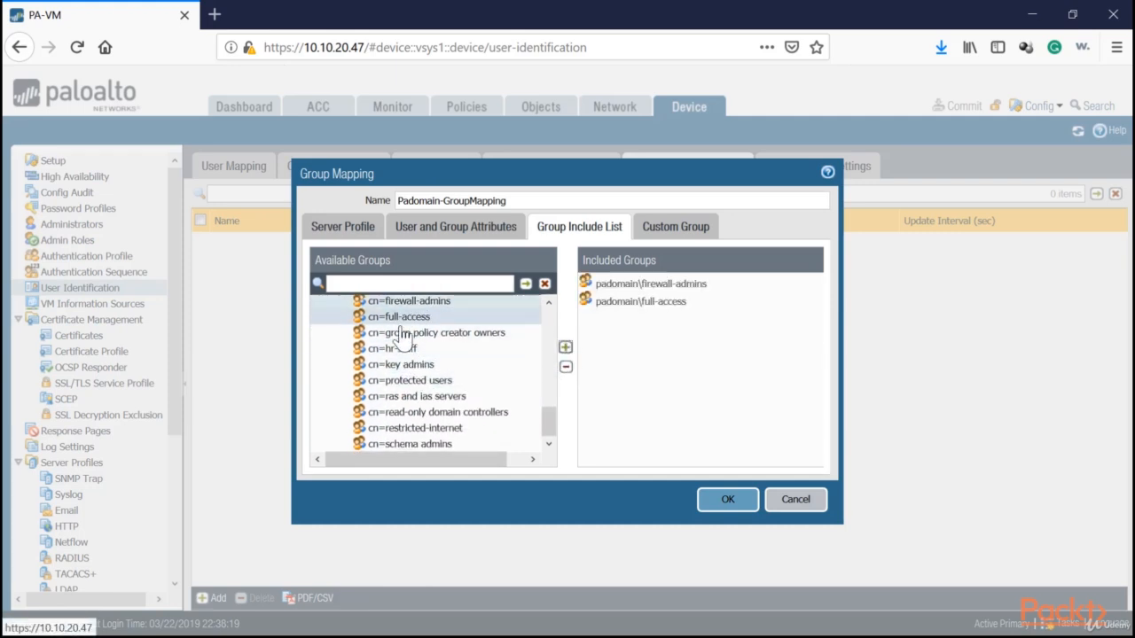
left_click(395, 350)
left_click(565, 347)
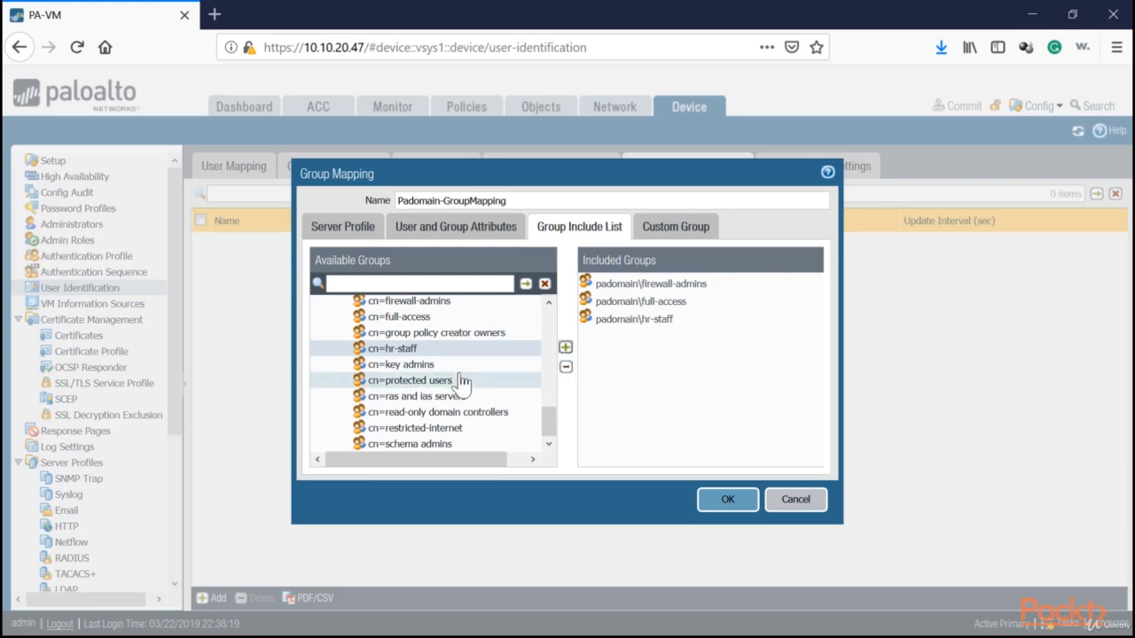
left_click(419, 429)
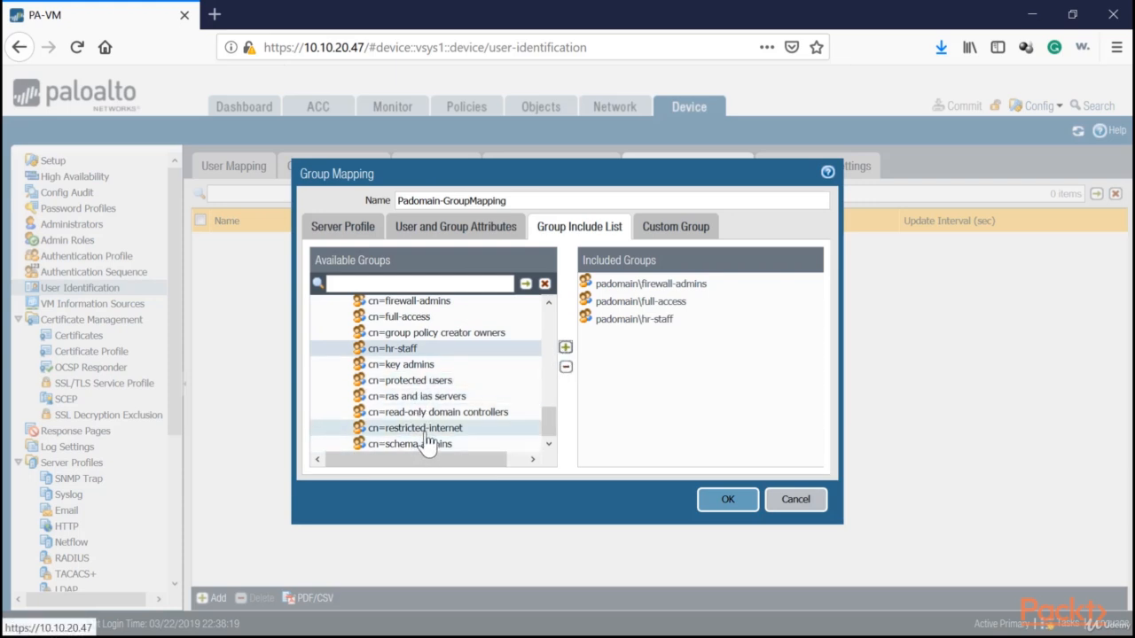
left_click(566, 347)
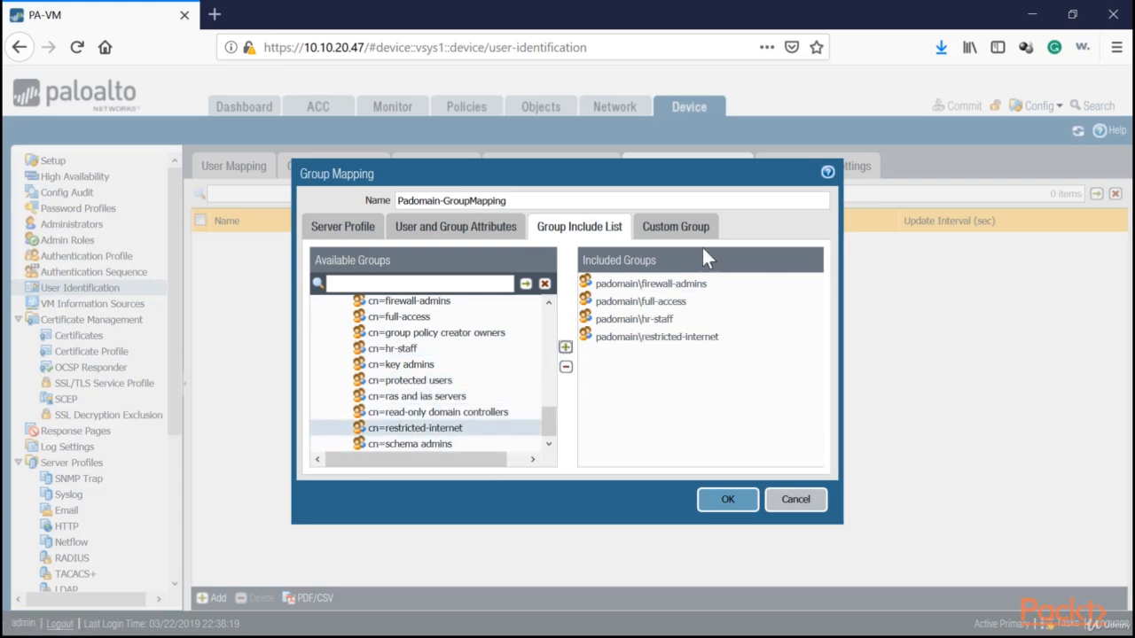
left_click(728, 501)
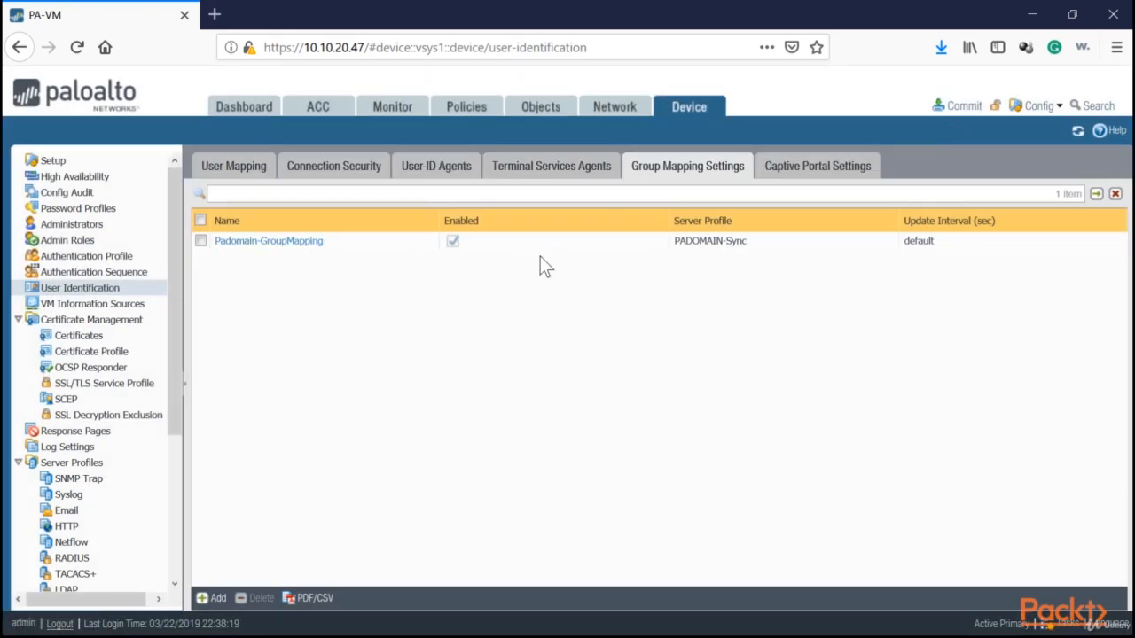
Open the Security policy rulebase under Policies.
left_click(470, 110)
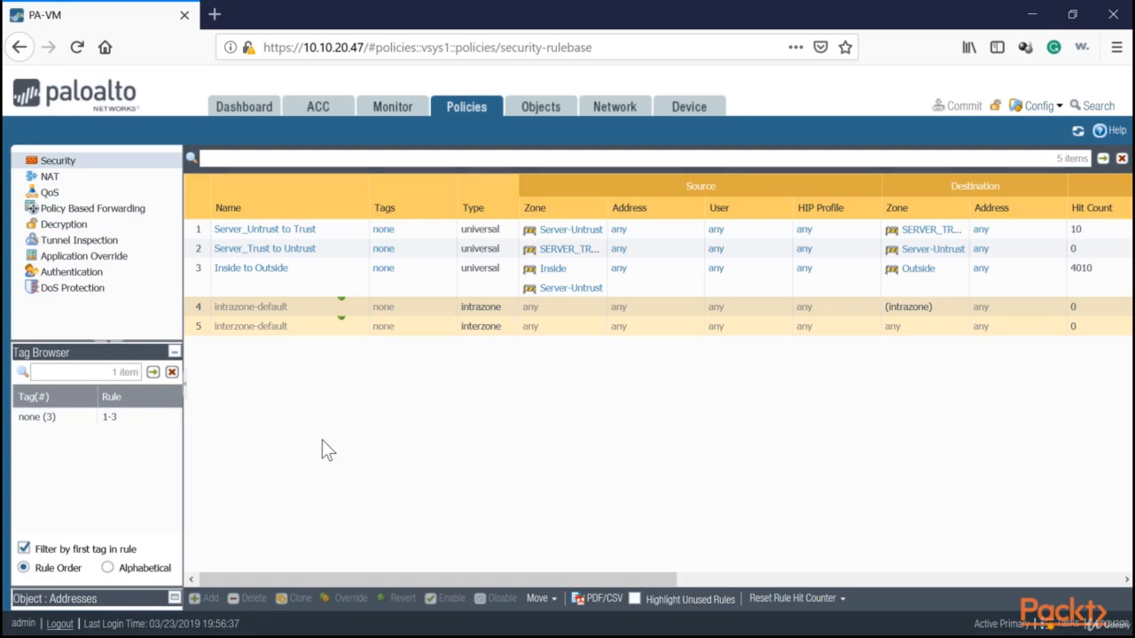
Create a security rule named 'Restrict Internet' with source zone Inside and destination zone Outside.
left_click(55, 163)
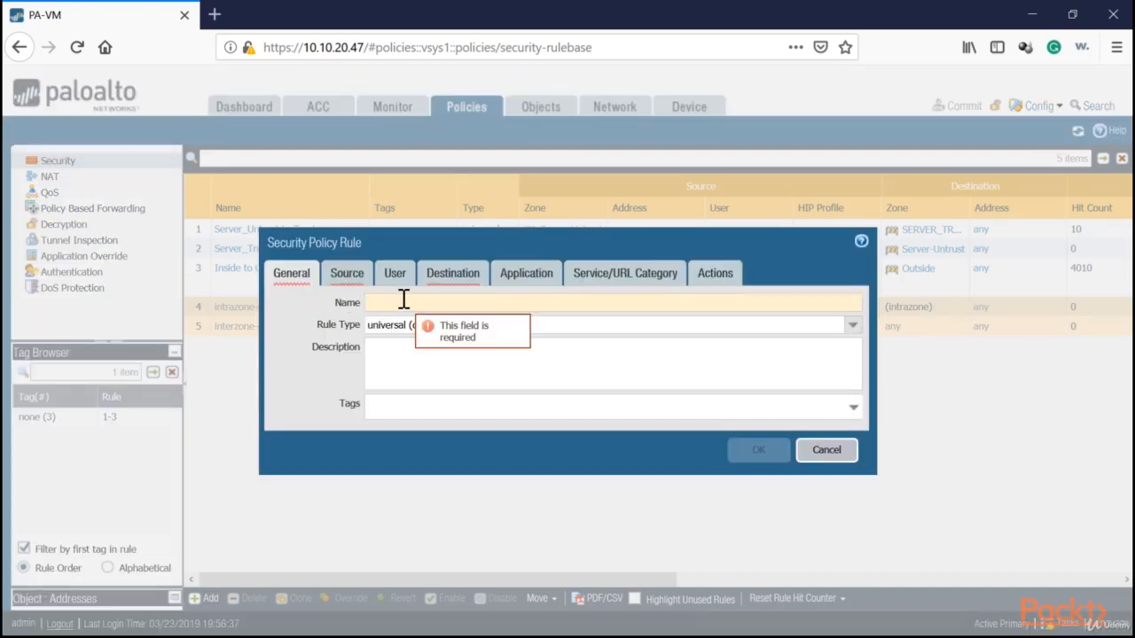
type("Restrict Internet")
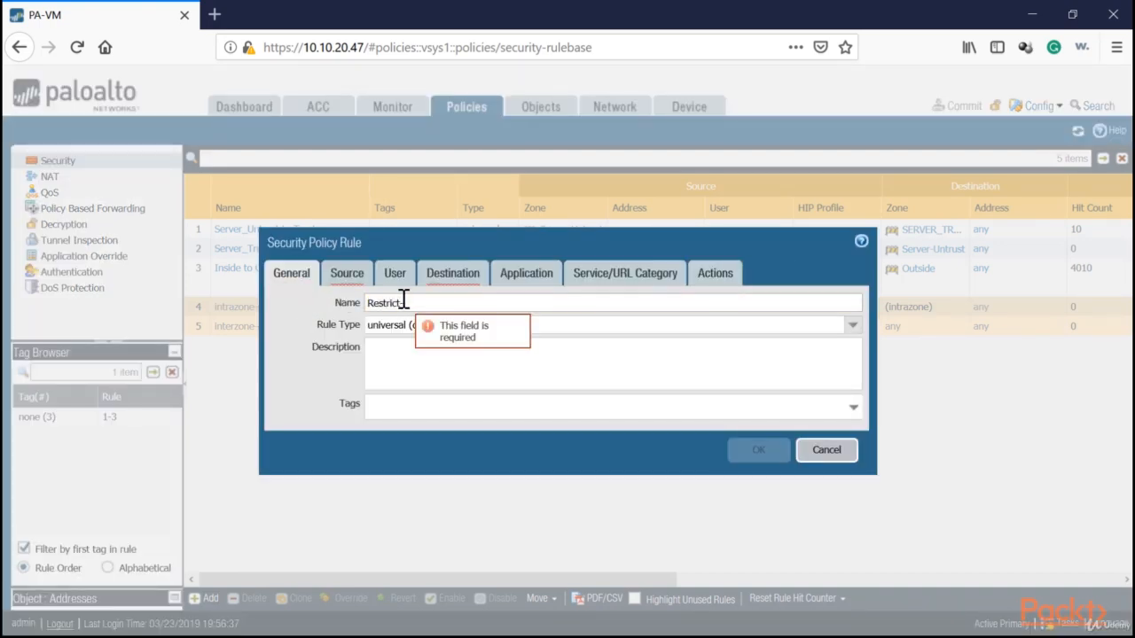
left_click(344, 274)
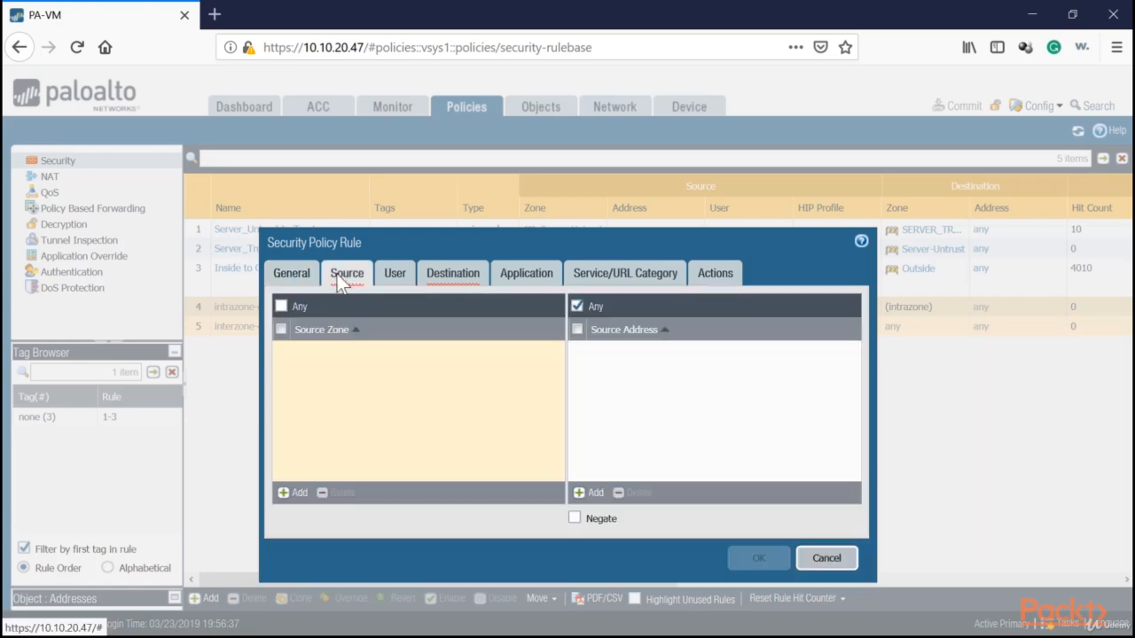
left_click(309, 495)
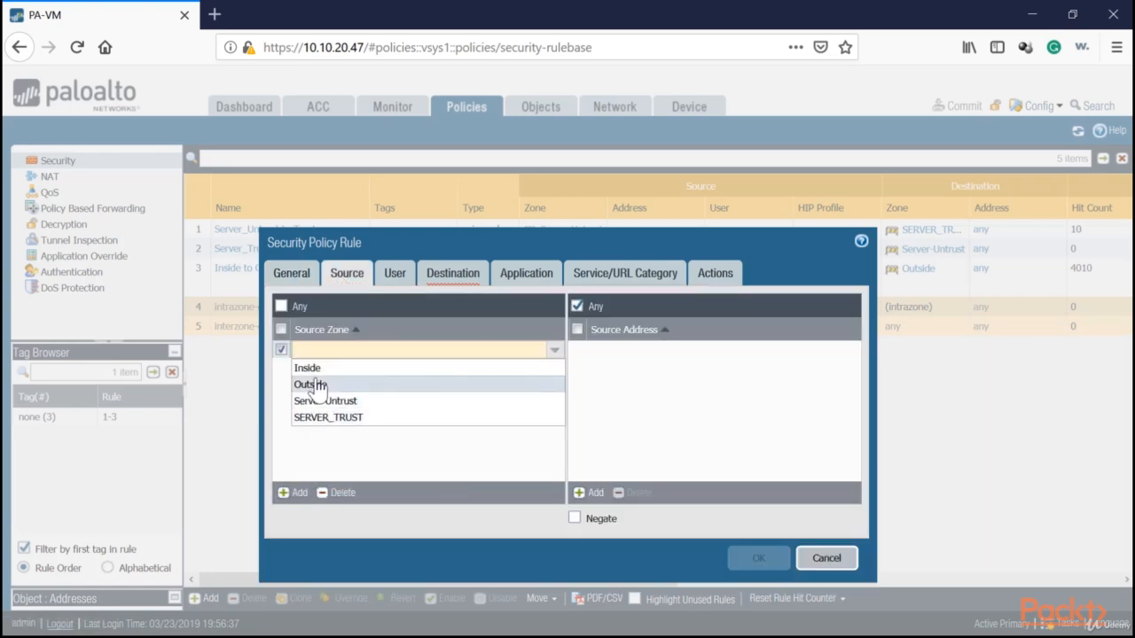
left_click(314, 383)
left_click(452, 274)
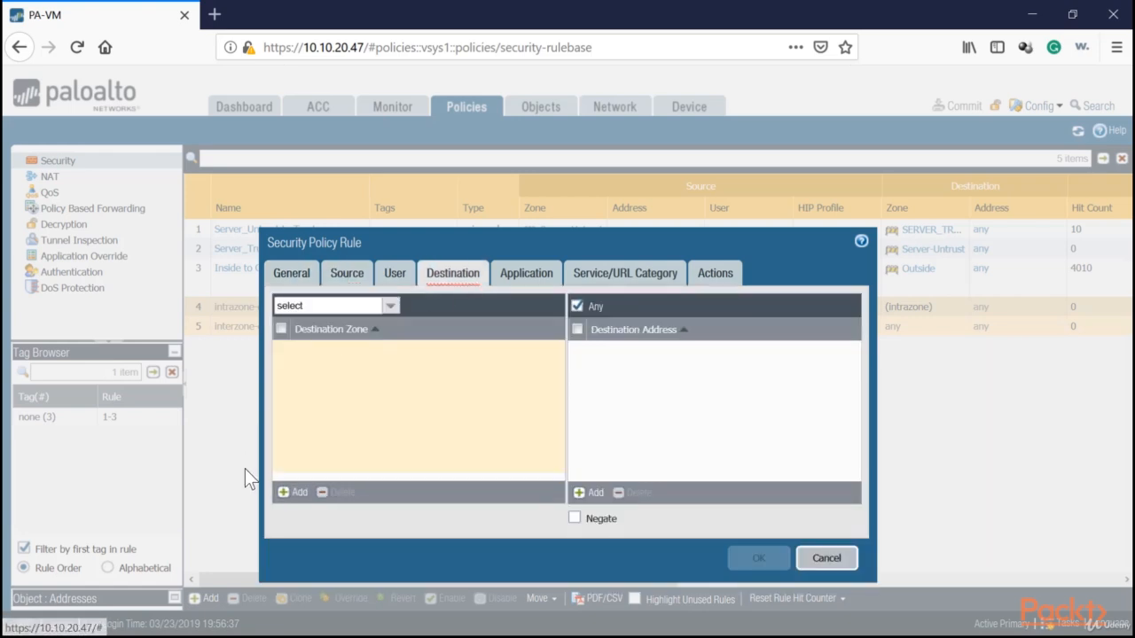
left_click(303, 494)
left_click(318, 395)
Add padomain\restricted-internet as the rule's source user.
left_click(402, 274)
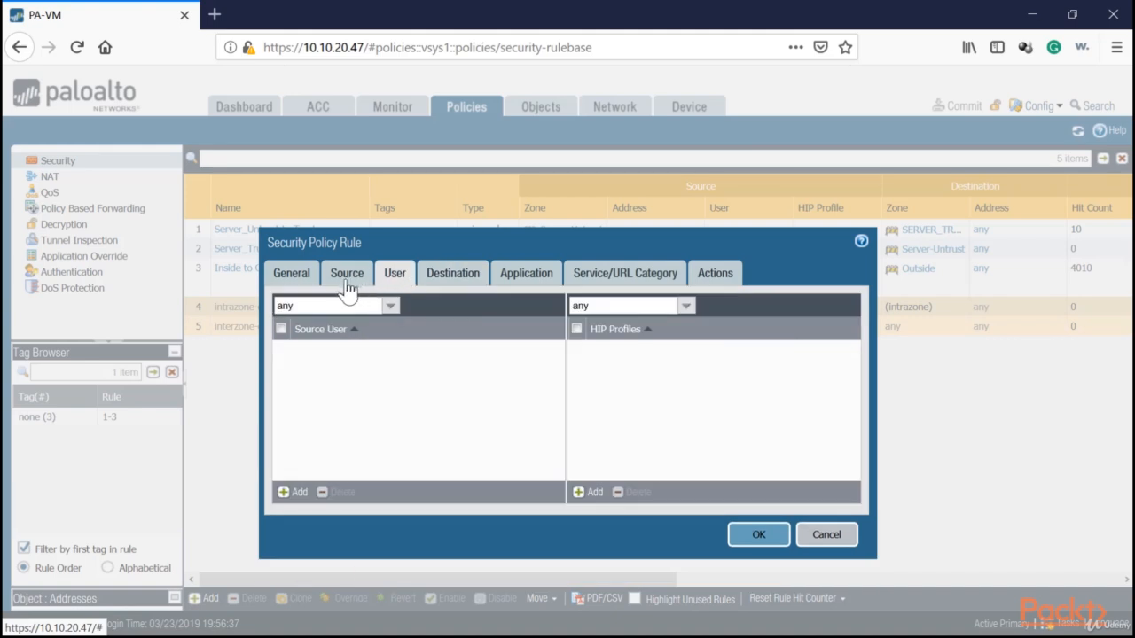
left_click(347, 278)
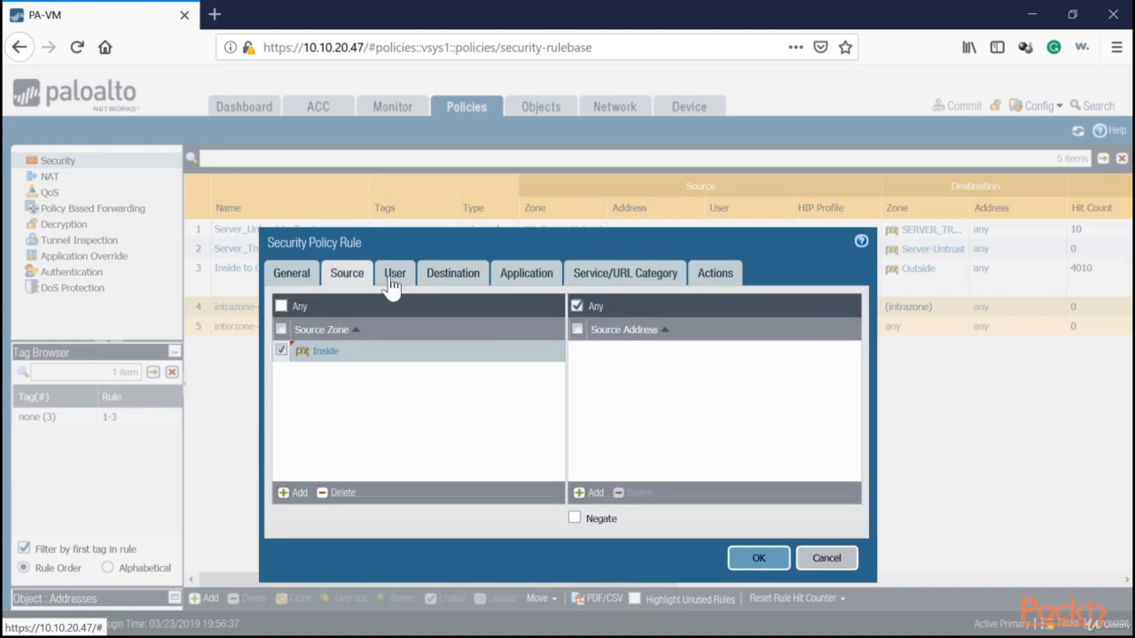
left_click(392, 274)
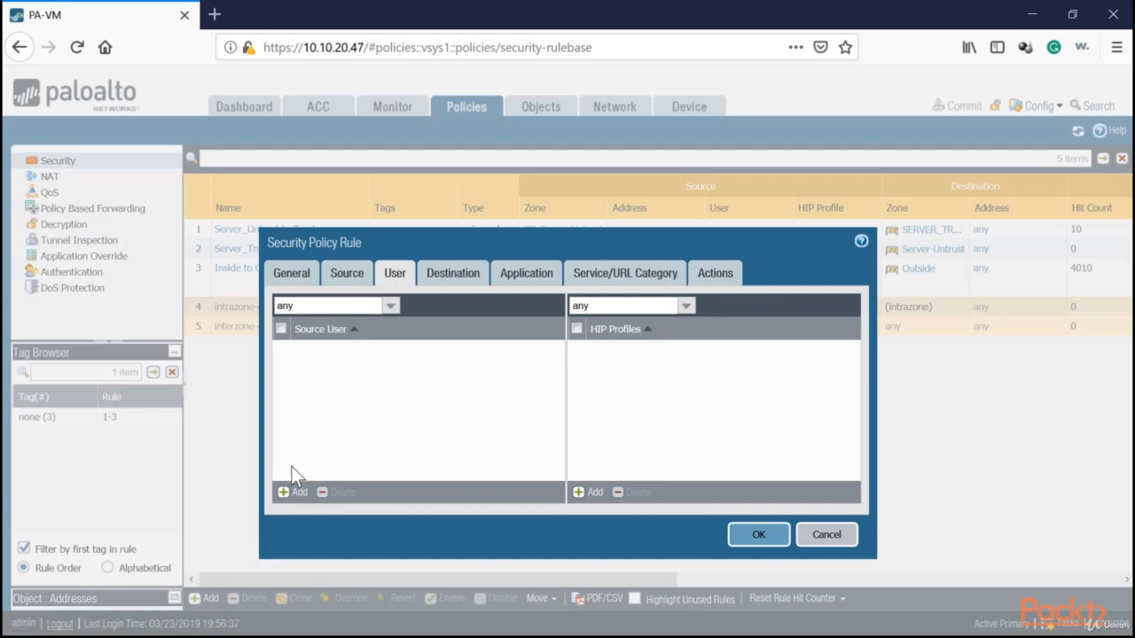
left_click(291, 491)
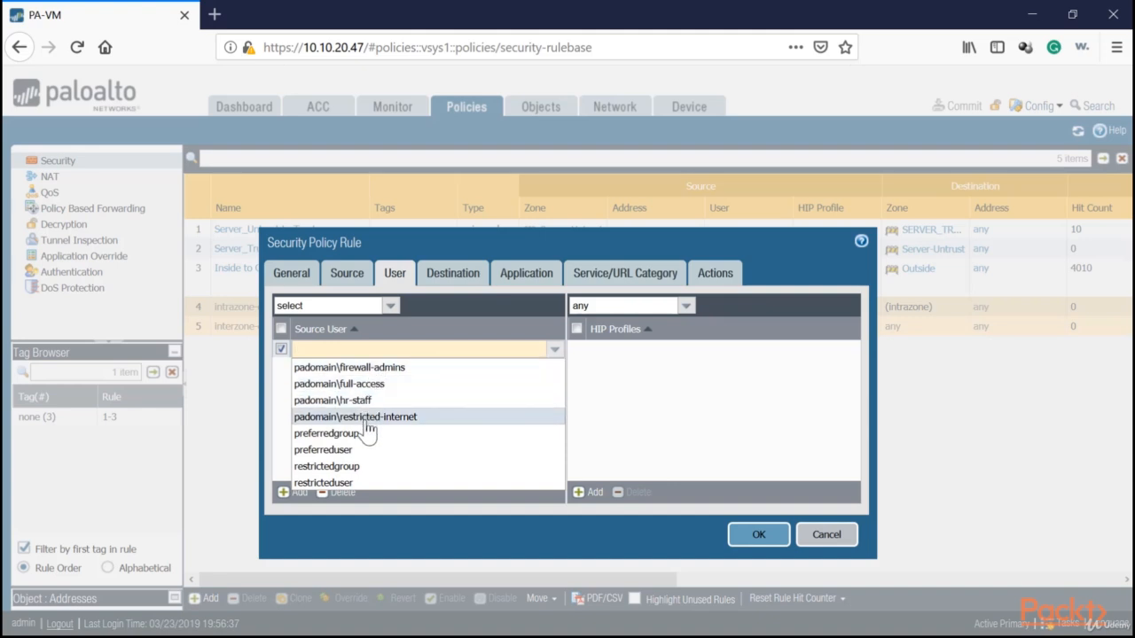
left_click(367, 420)
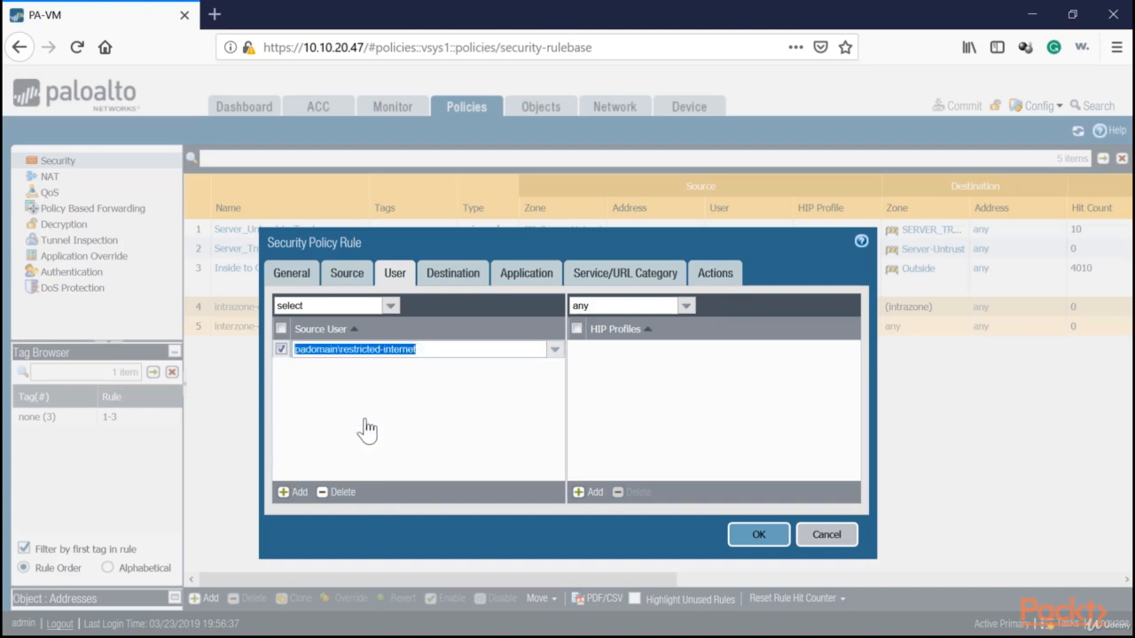
left_click(296, 273)
left_click(390, 273)
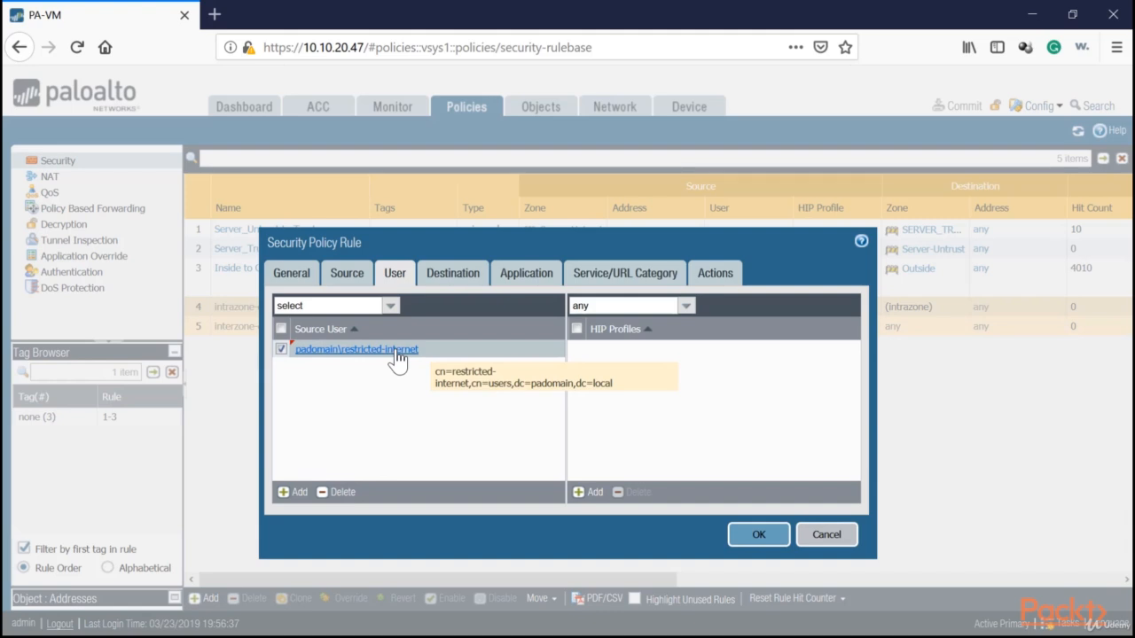
left_click(457, 275)
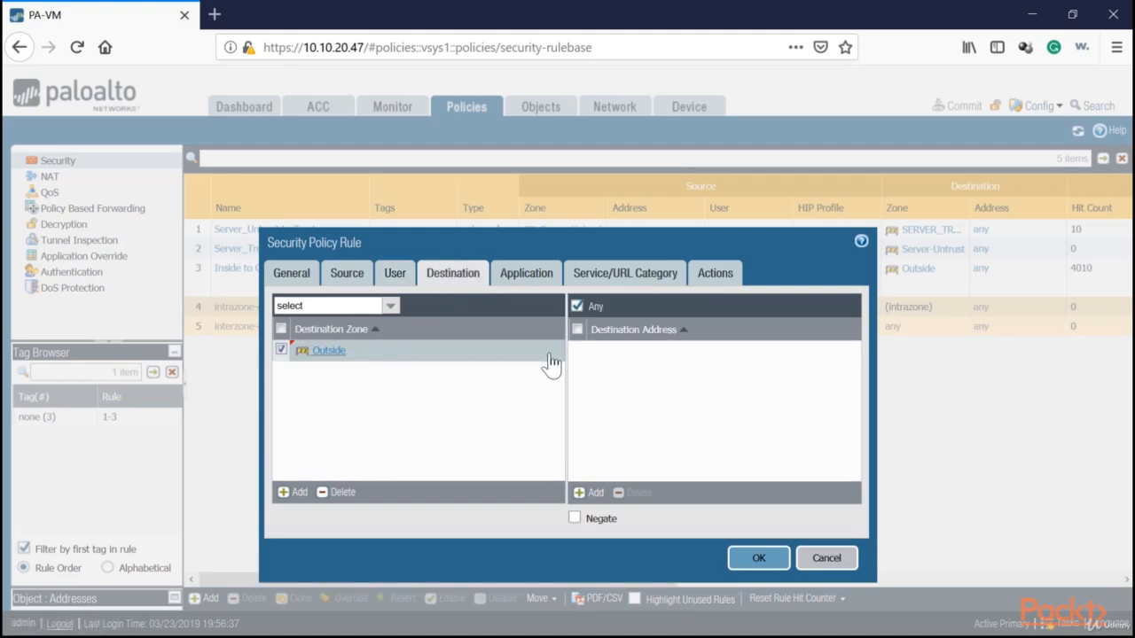
Set the rule action to Deny and save the Restrict-Internet rule.
left_click(547, 274)
left_click(593, 273)
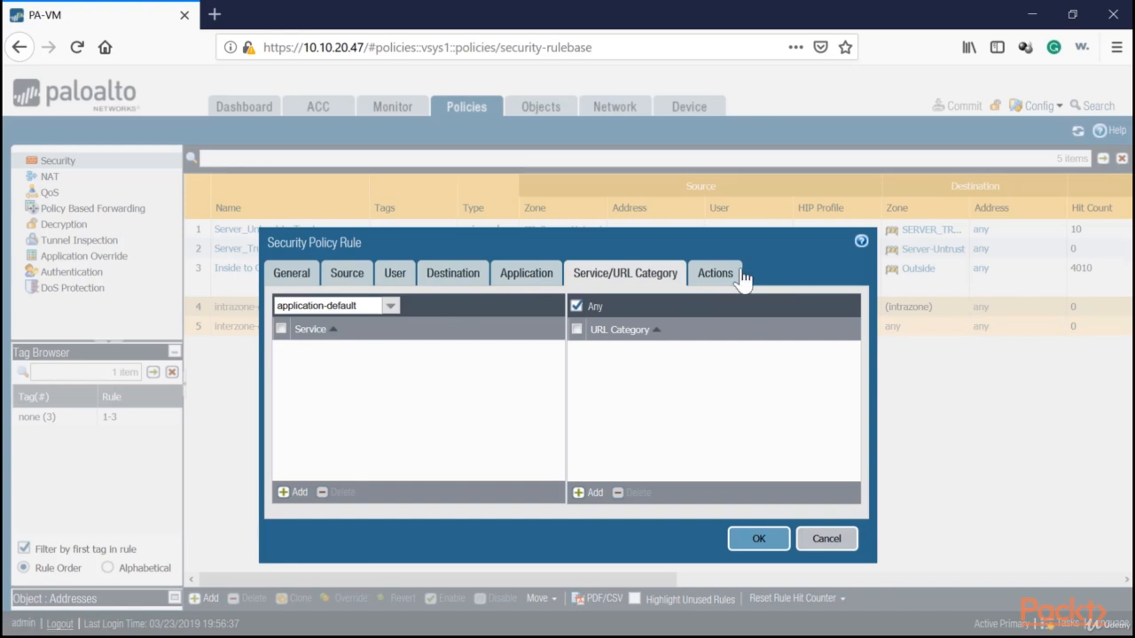
left_click(716, 274)
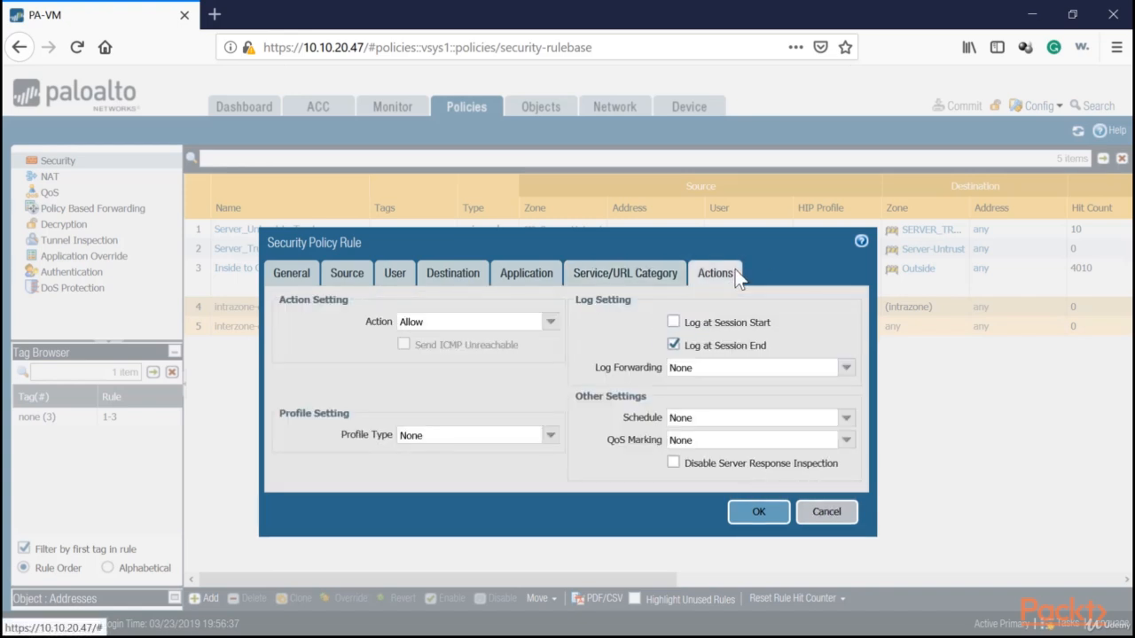
left_click(551, 322)
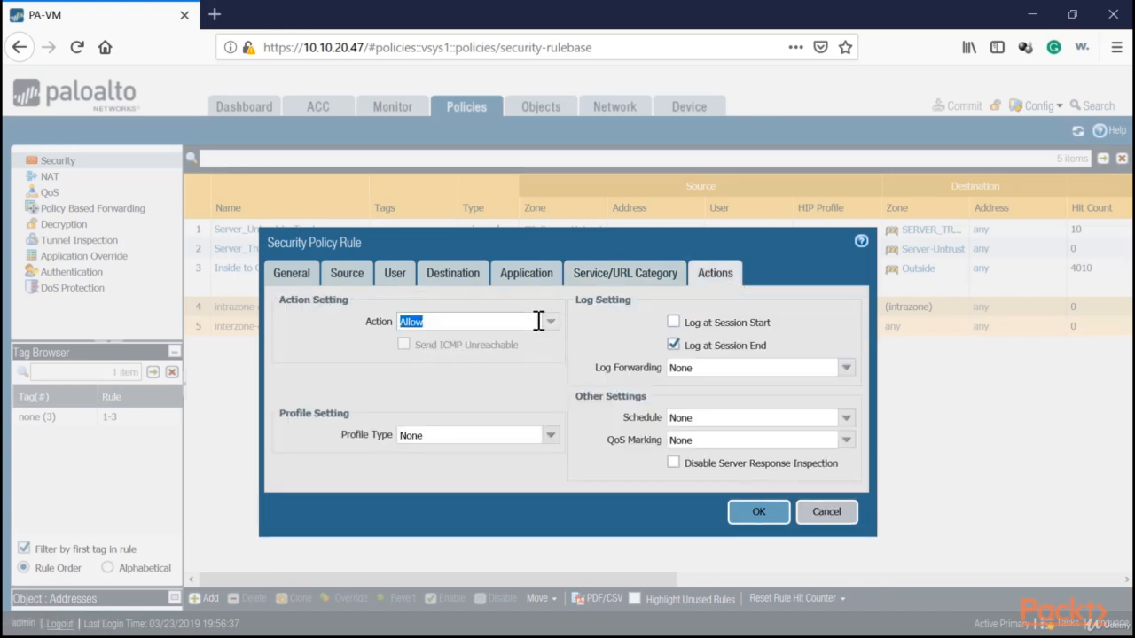
left_click(410, 340)
left_click(758, 512)
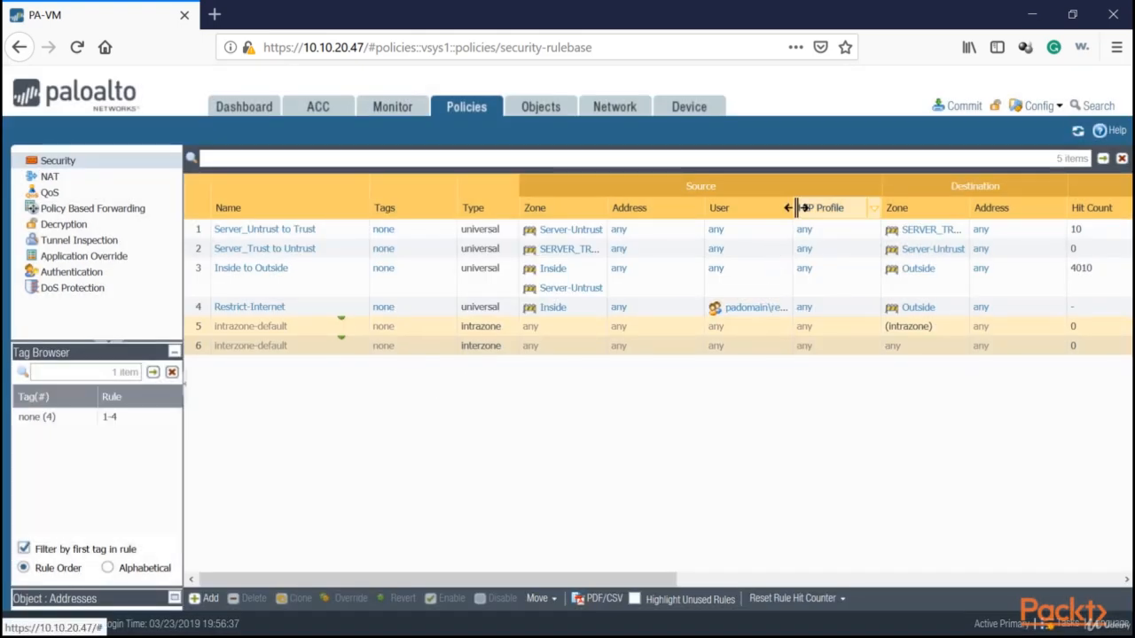
Widen the User column and drag Restrict-Internet above rule 1 to the top.
left_click_drag(795, 208, 885, 209)
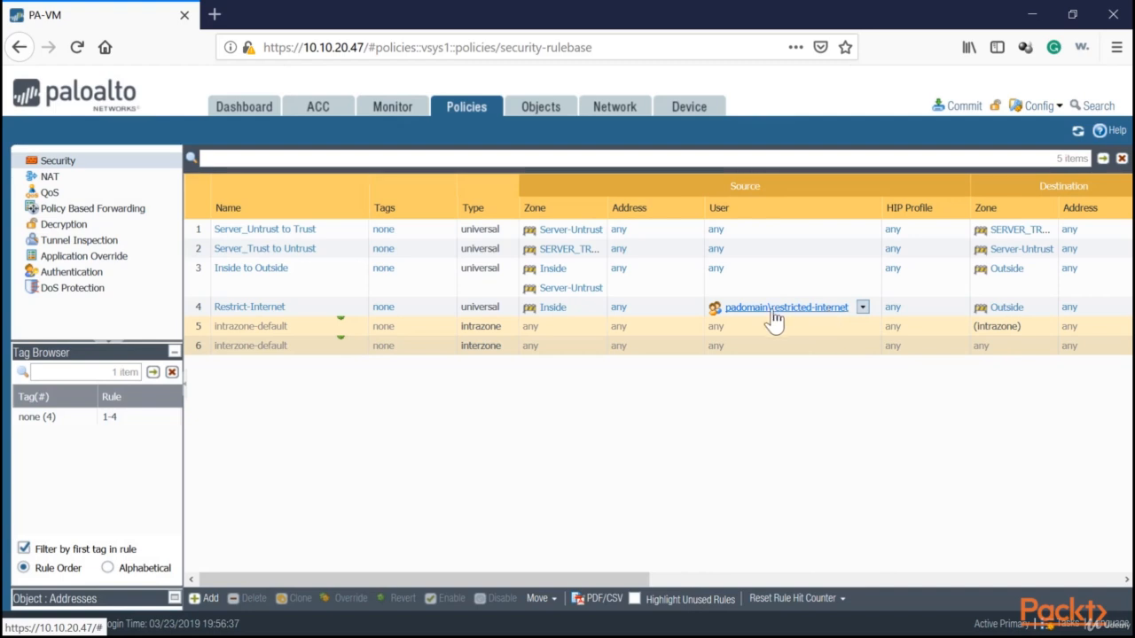
left_click_drag(197, 310, 222, 231)
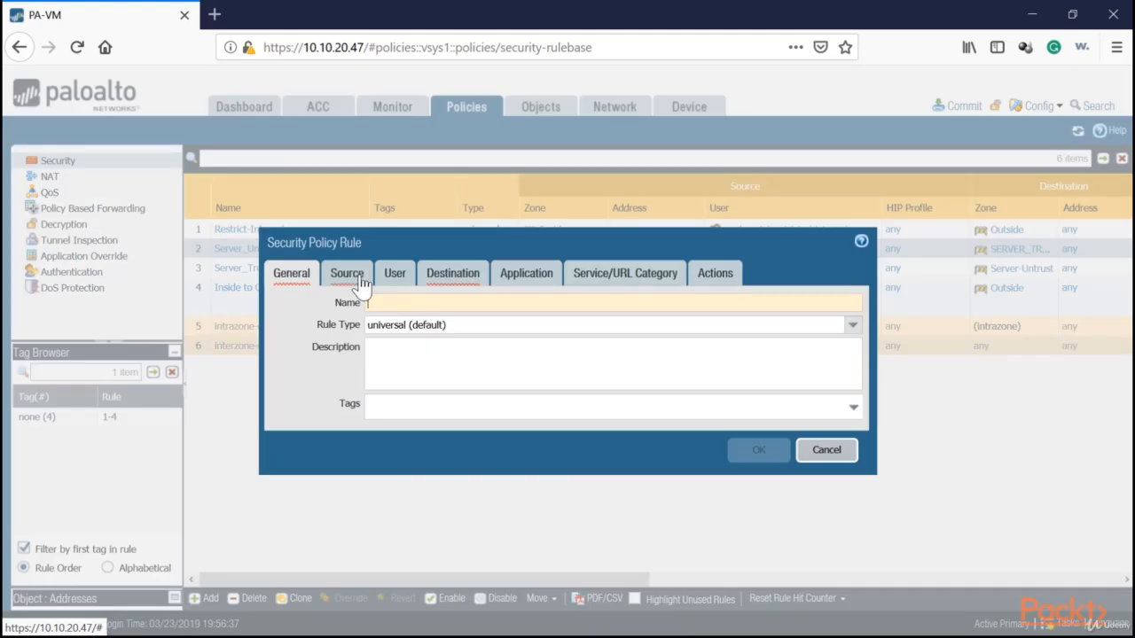
Name the new rule 'Full Internet' with source zone Inside and source user padomain\full-access.
type("Full Internet")
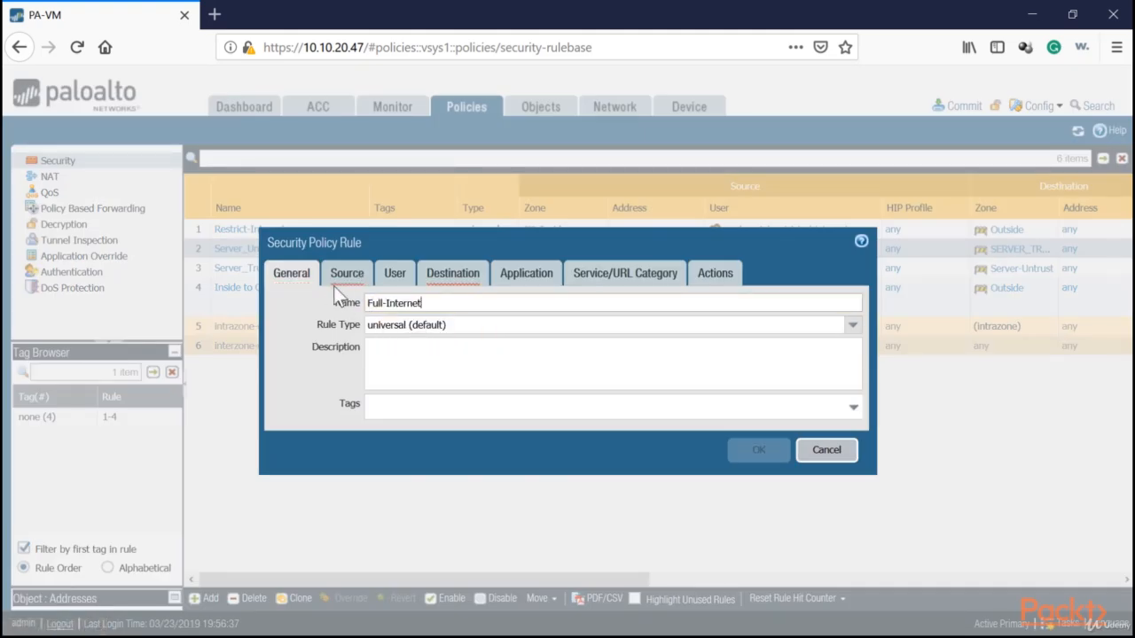
left_click(336, 280)
left_click(289, 492)
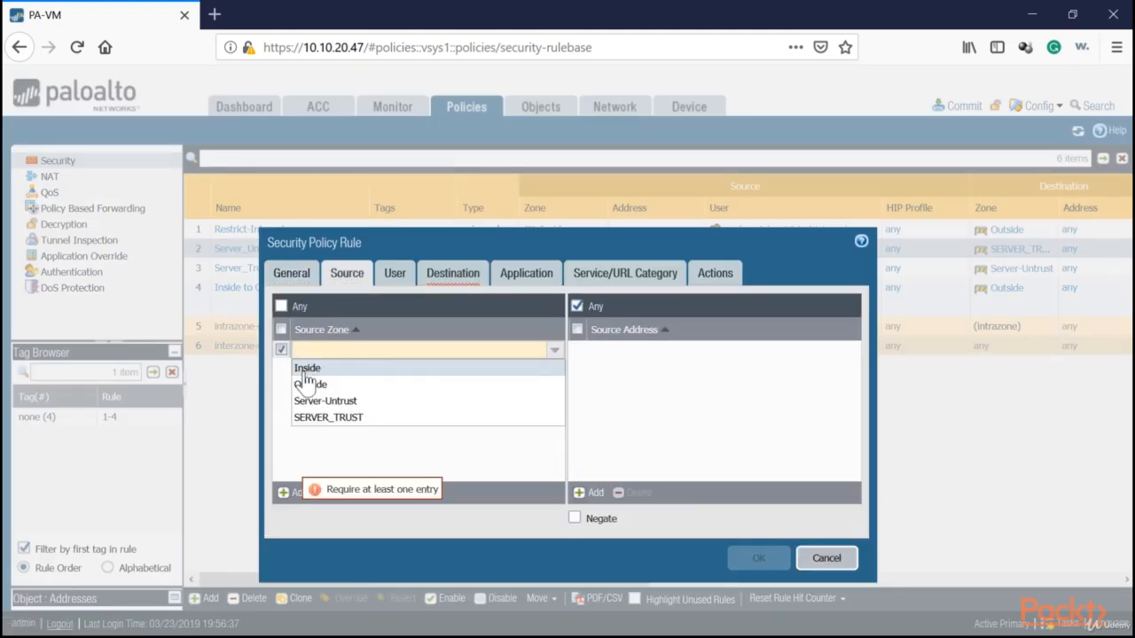
left_click(306, 369)
left_click(390, 276)
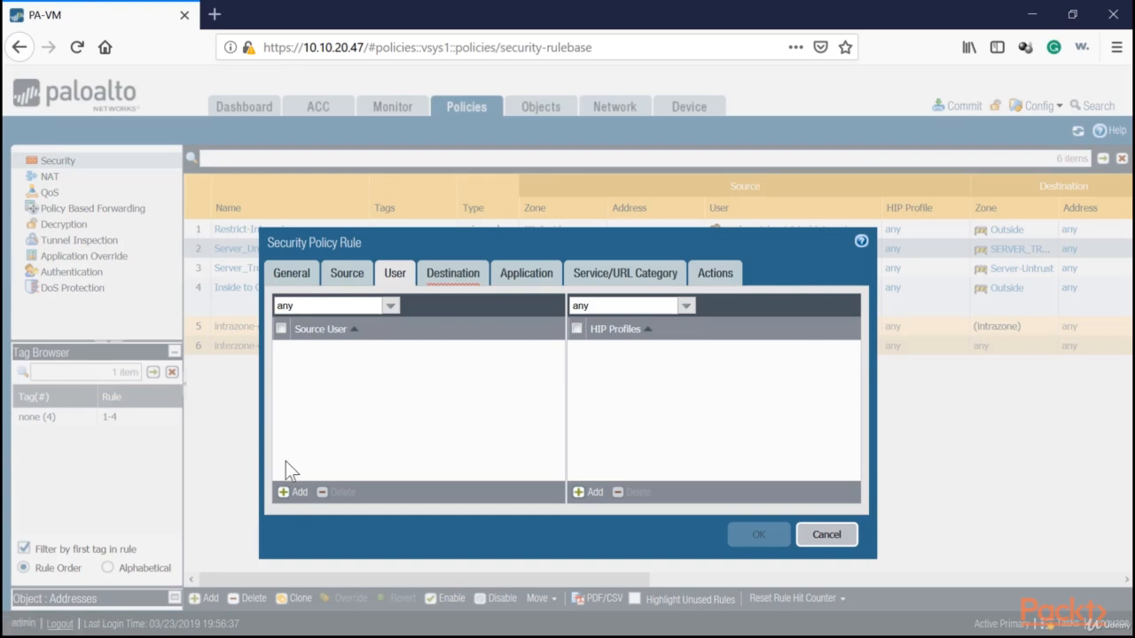
left_click(299, 492)
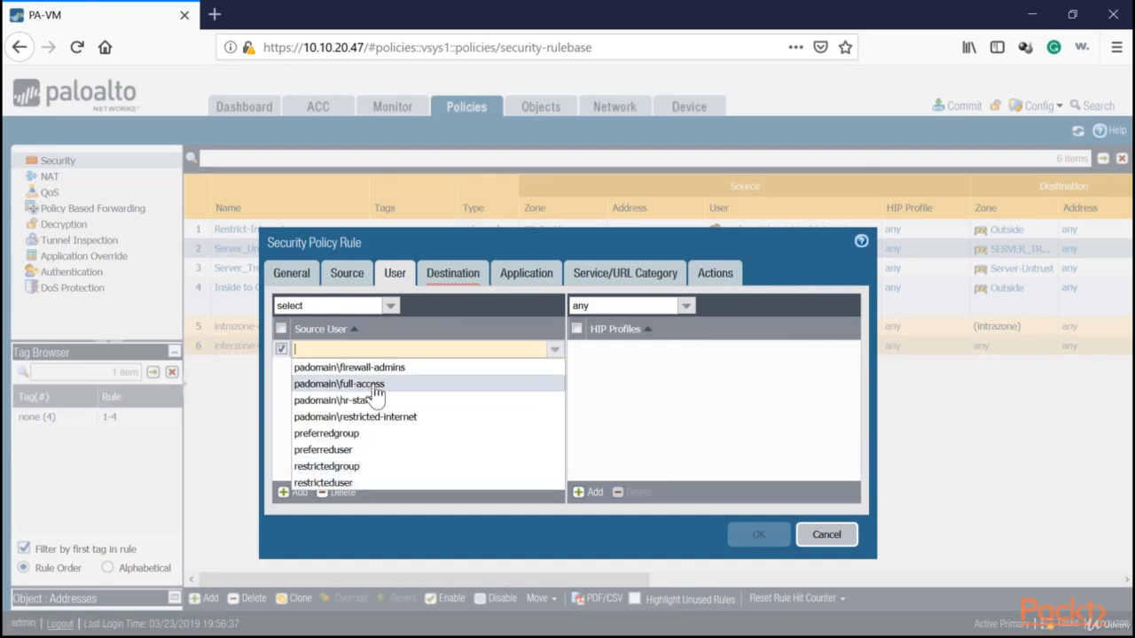
left_click(372, 387)
Set destination zone Outside and keep the rule action Allow.
left_click(463, 272)
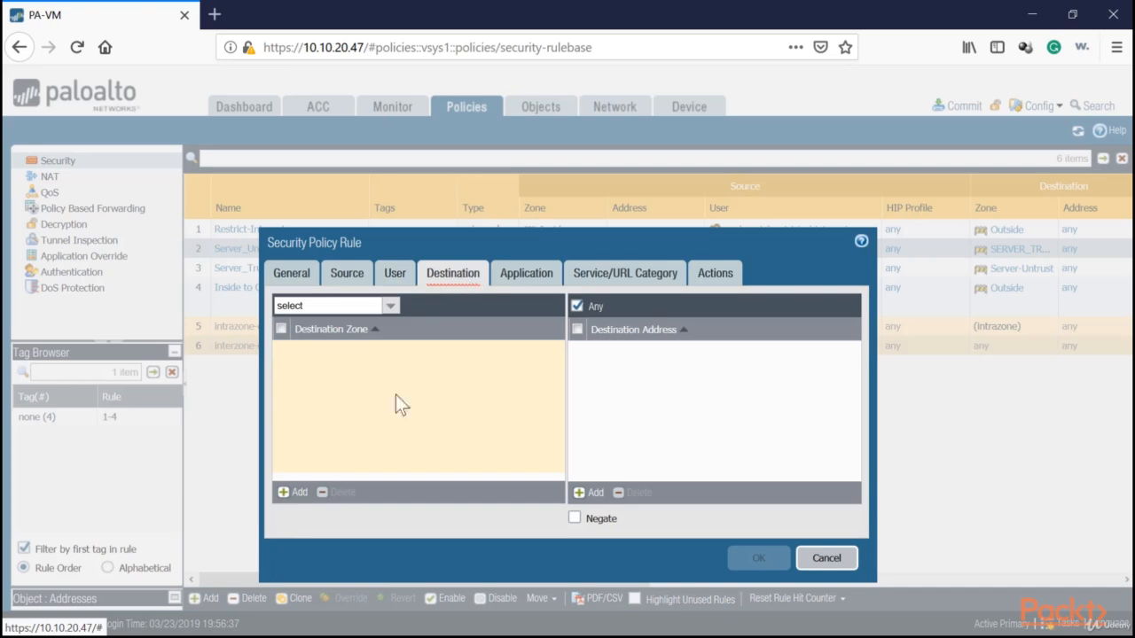
left_click(282, 494)
left_click(398, 401)
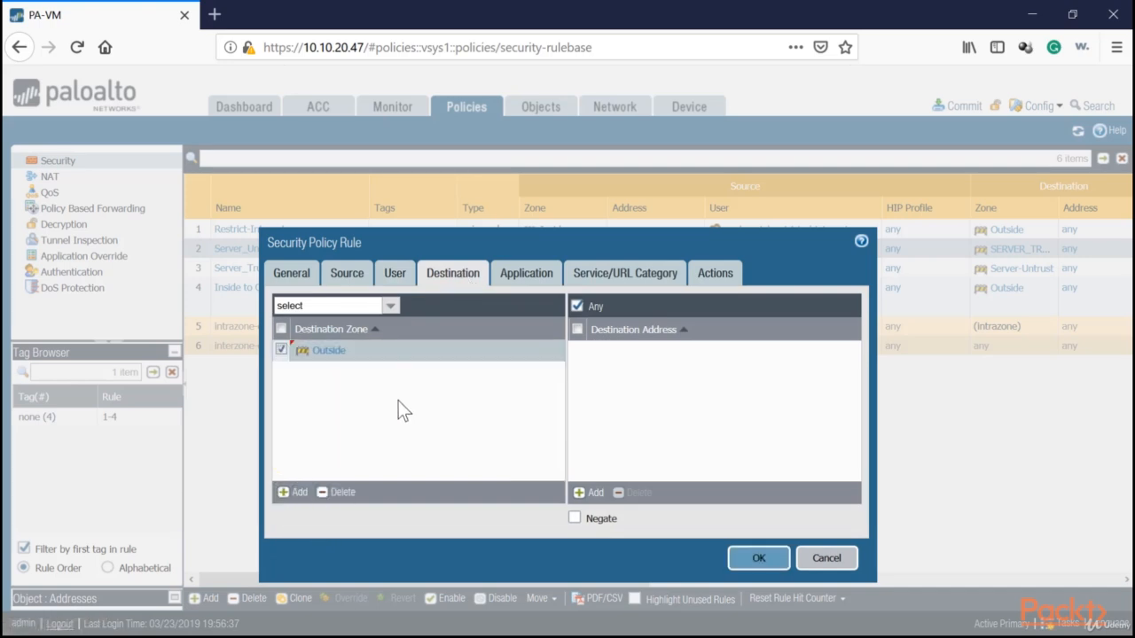
left_click(526, 280)
left_click(634, 280)
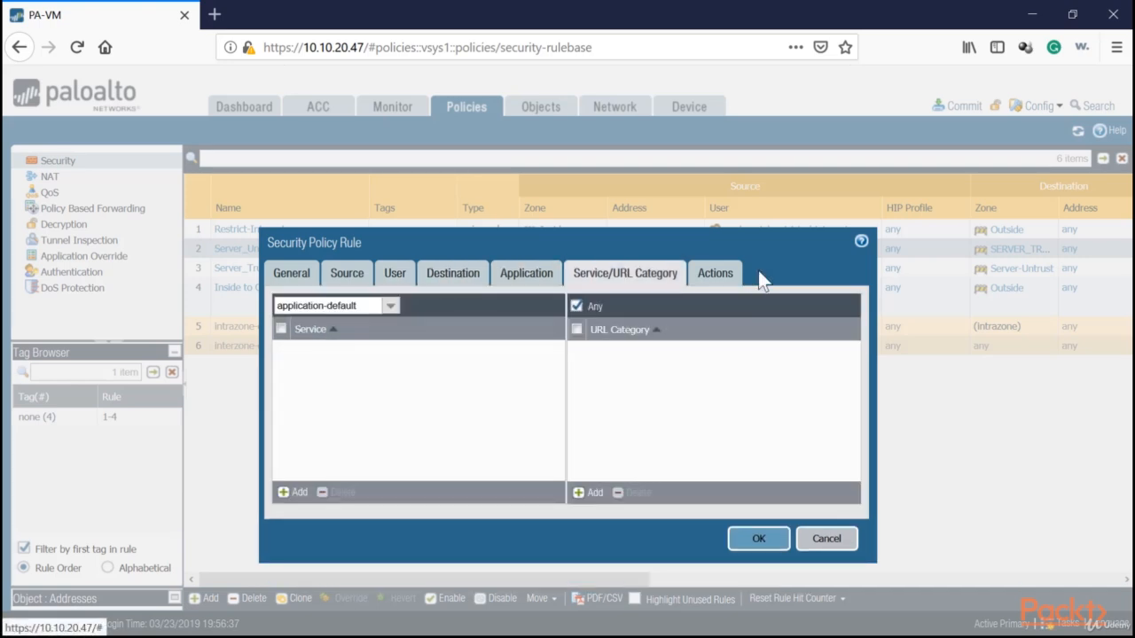
left_click(729, 277)
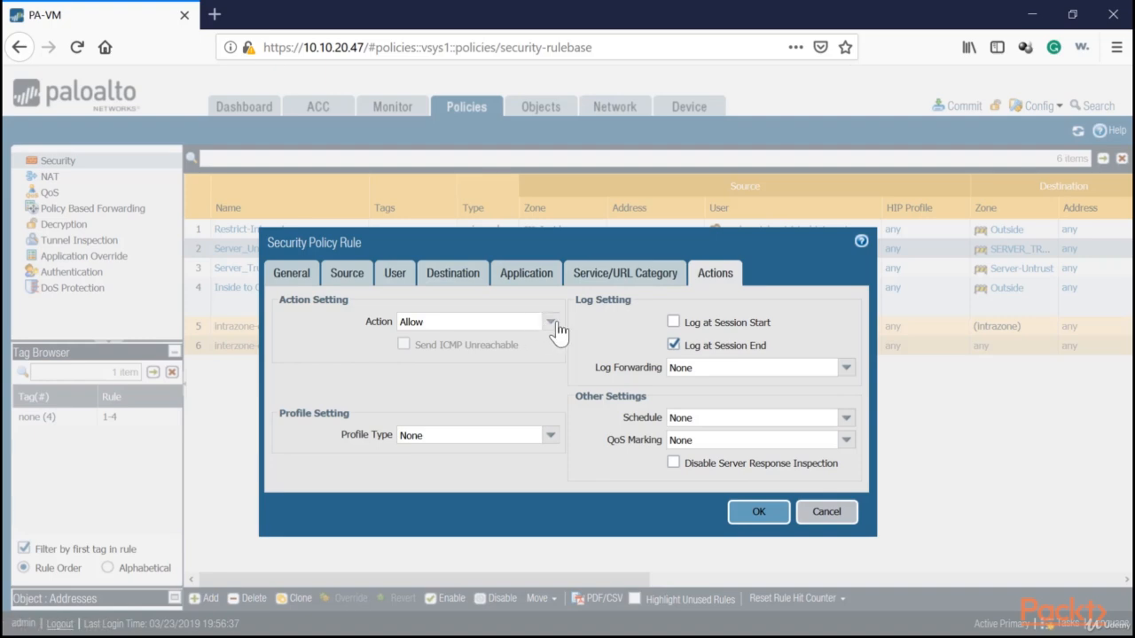
left_click(549, 322)
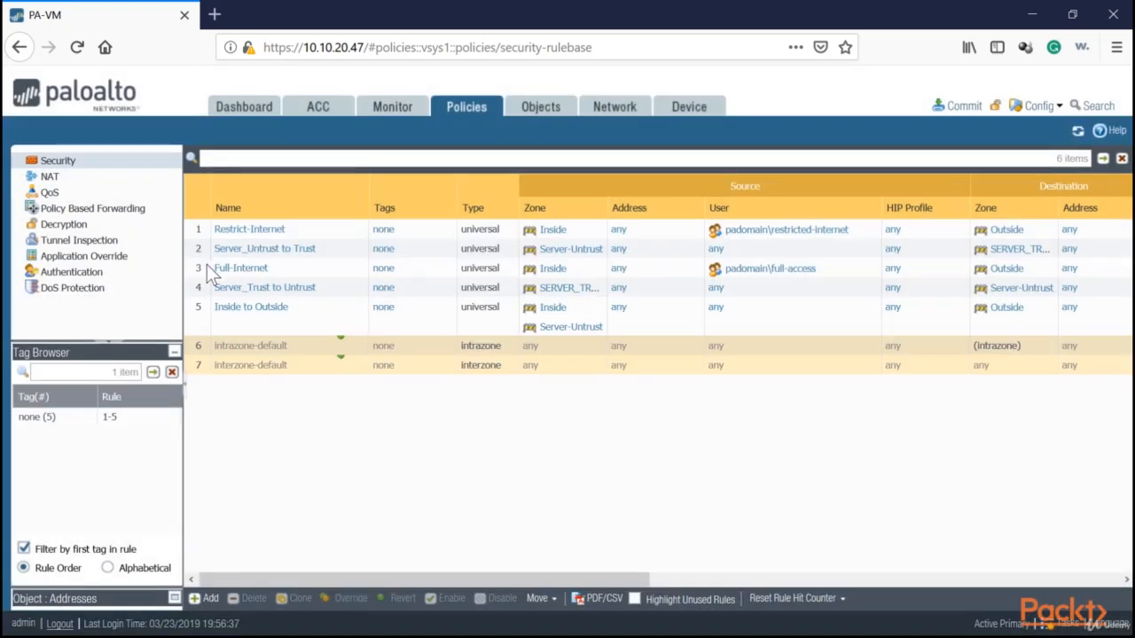
Drag Full-Internet to rule 2 under Restrict-Internet, check the Action columns, and commit.
left_click_drag(207, 264, 204, 238)
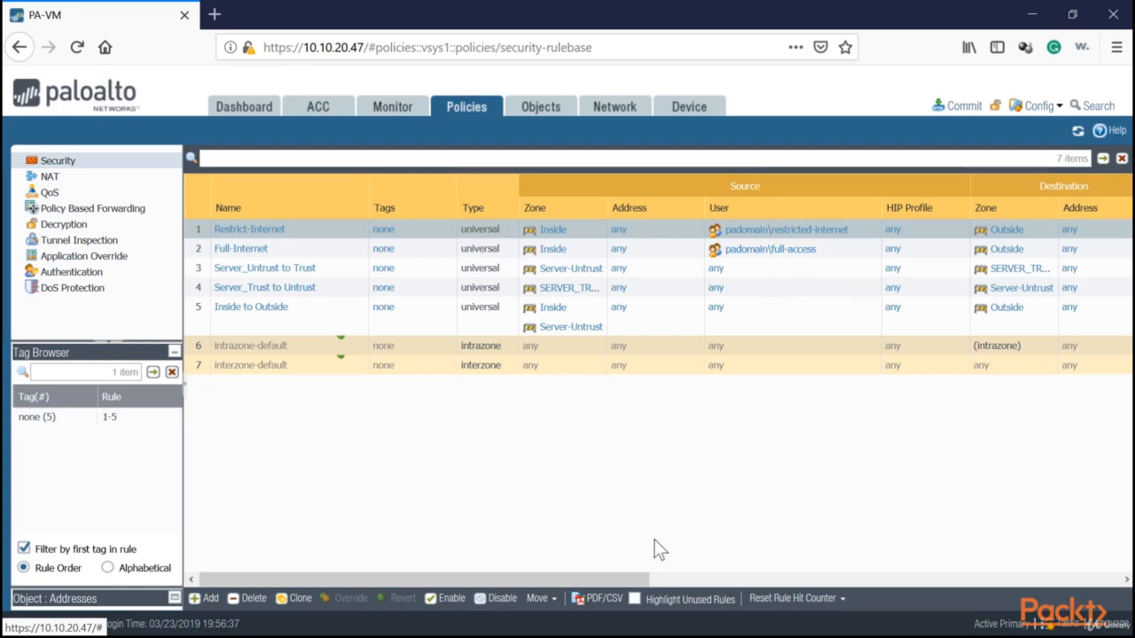
left_click_drag(643, 580, 1055, 568)
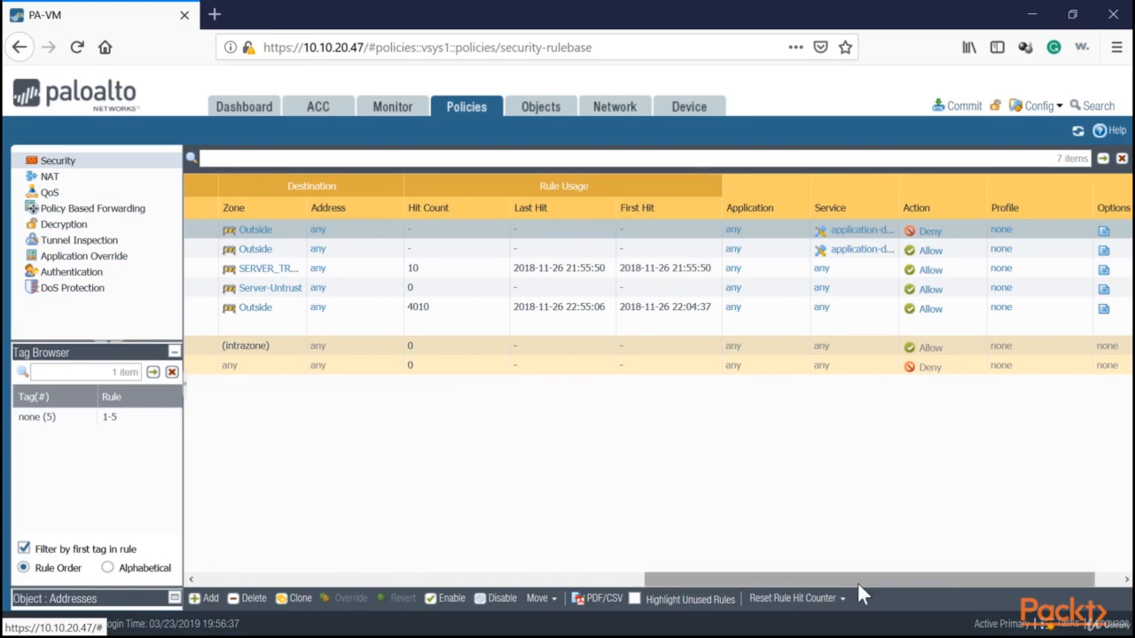
left_click_drag(857, 581, 368, 573)
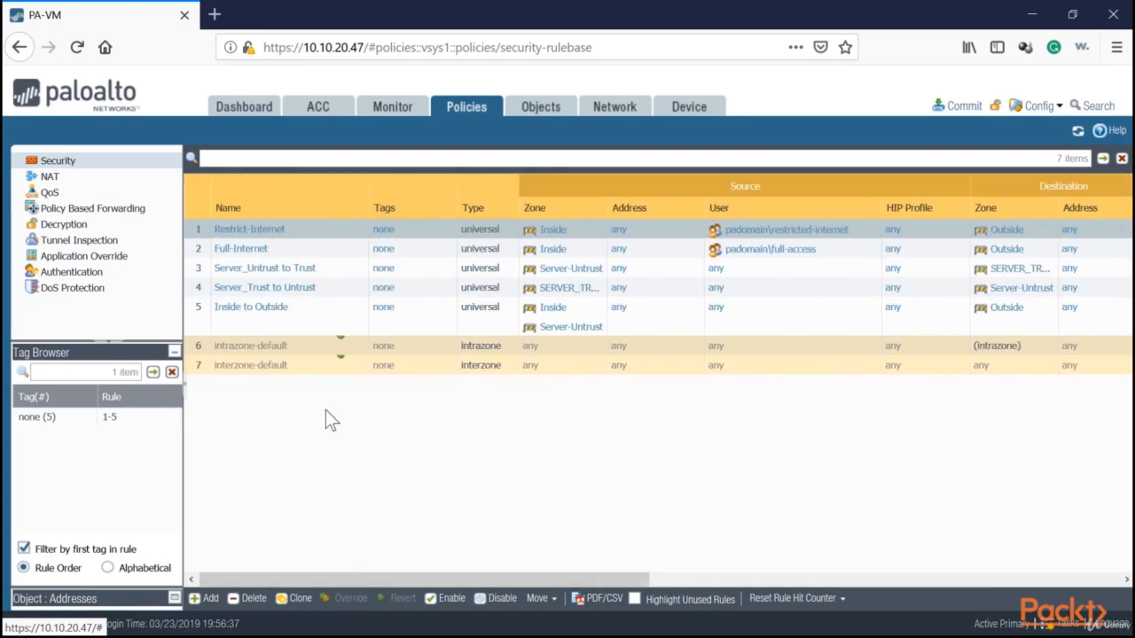
left_click(960, 105)
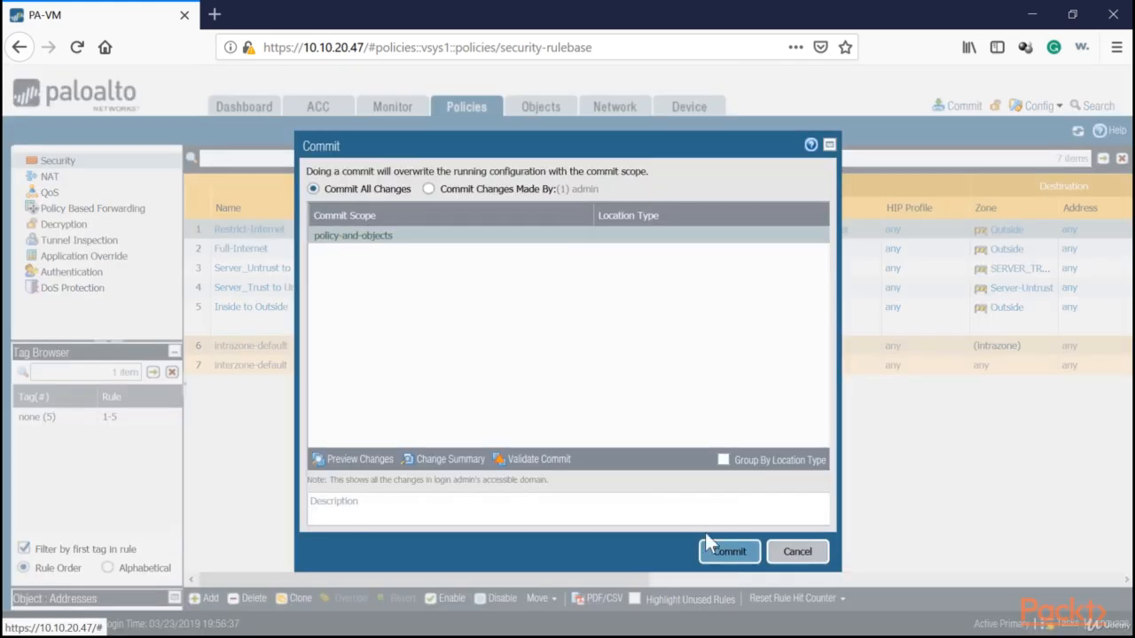